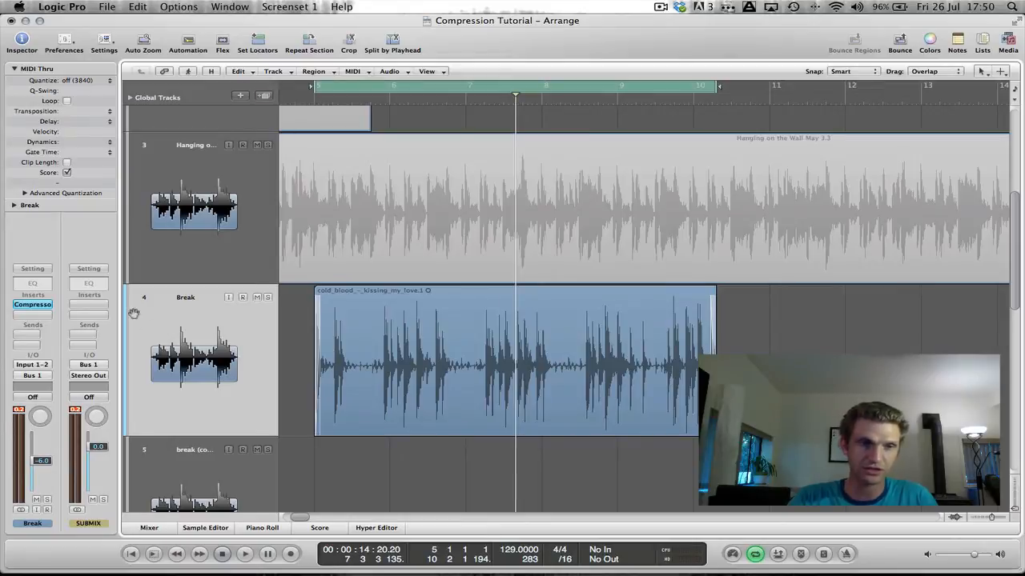
Open the Compressor plug-in on the Break track and move its window clear of the Break region
{"action": "left_click", "coordinate": [35, 305]}
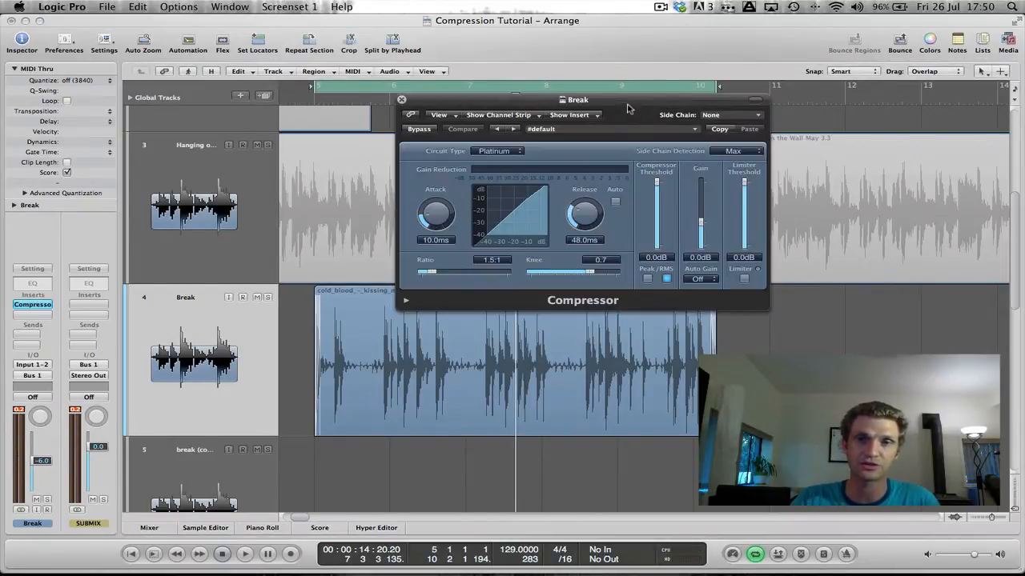
{"action": "left_click_drag", "start_coordinate": [624, 108], "coordinate": [576, 103]}
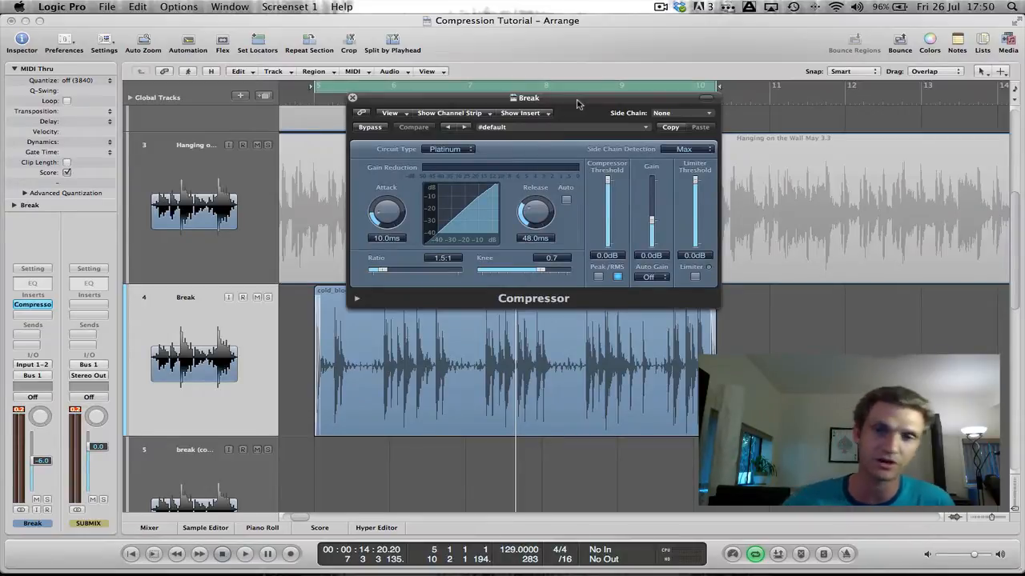
{"action": "left_click_drag", "start_coordinate": [578, 104], "coordinate": [563, 107]}
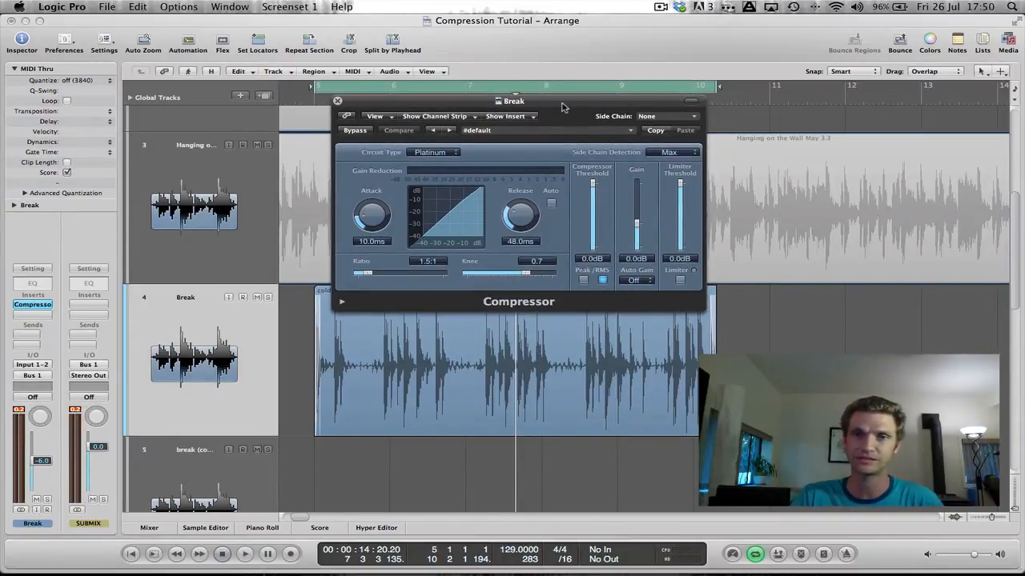
{"action": "left_click_drag", "start_coordinate": [562, 107], "coordinate": [564, 109]}
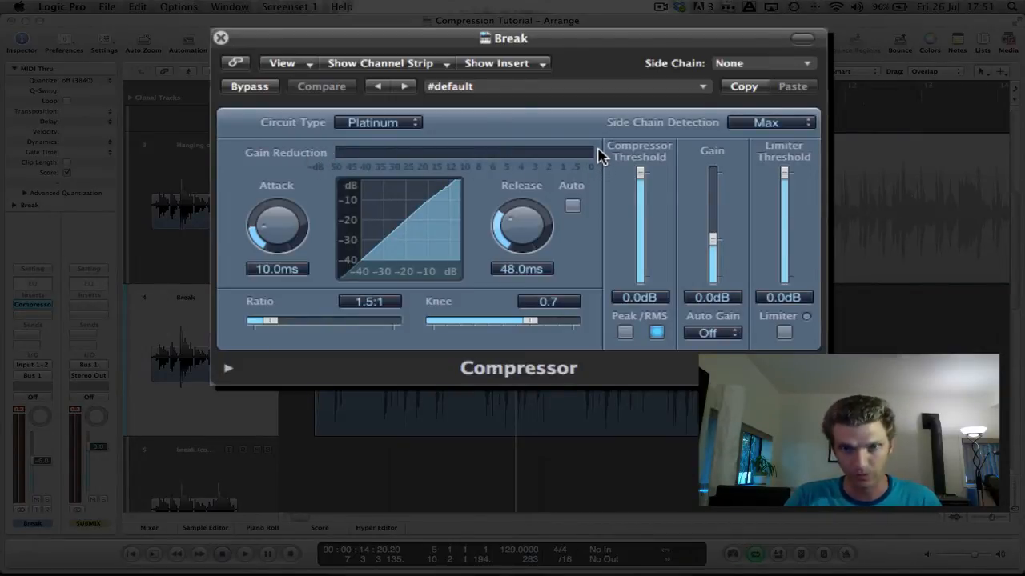
{"action": "left_click_drag", "start_coordinate": [553, 40], "coordinate": [730, 17]}
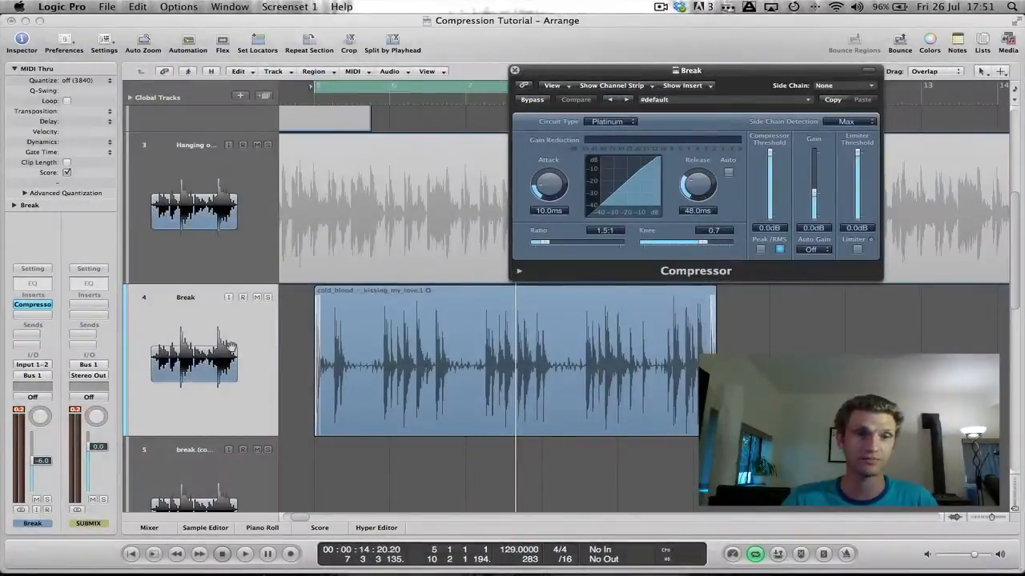
Play the Break track with its compressor bypassed and examine the peaks and quiet passages of its waveform up close
{"action": "left_click", "coordinate": [381, 344]}
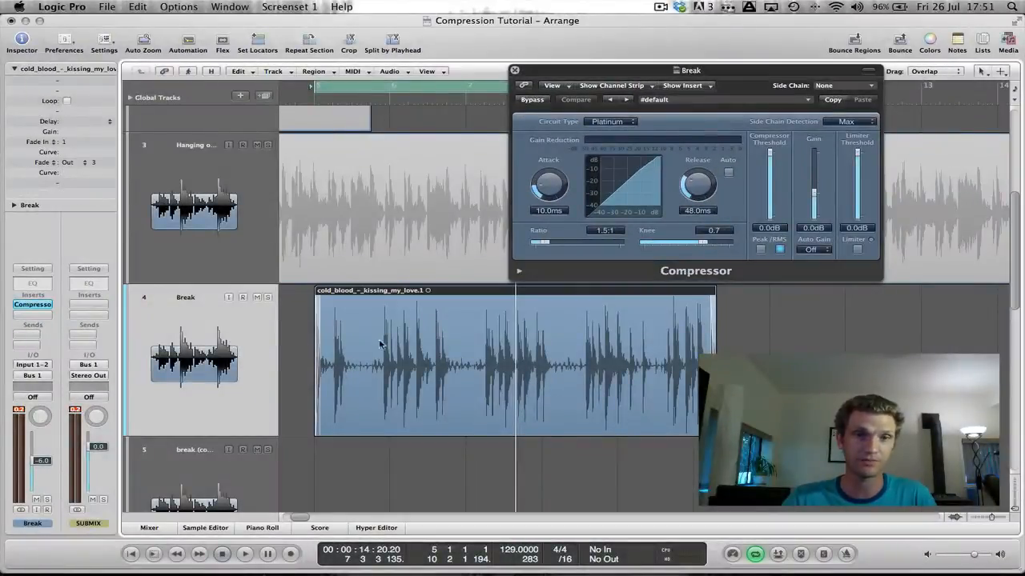
{"action": "left_click", "coordinate": [40, 305], "text": "alt"}
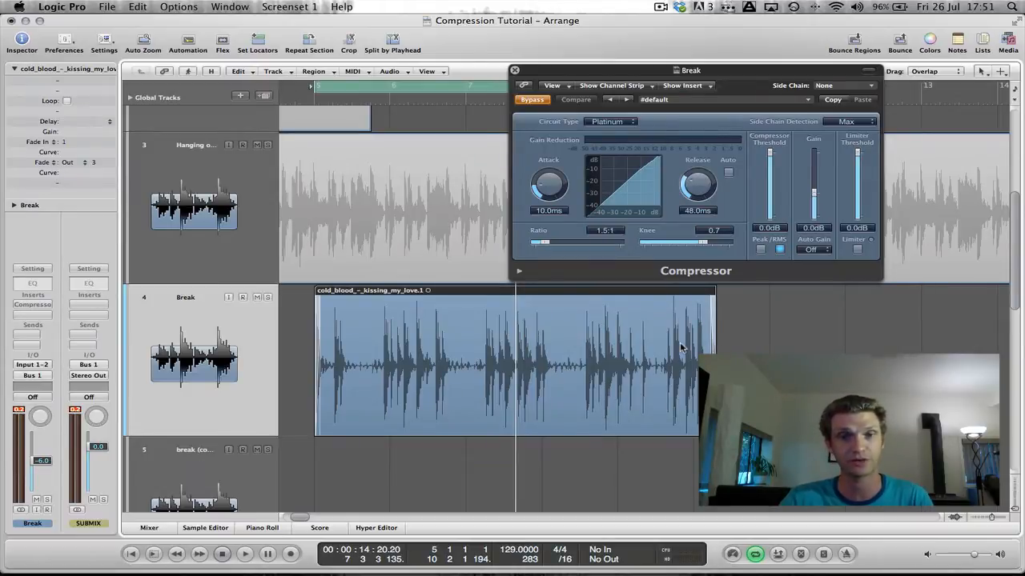
{"action": "key", "text": "space"}
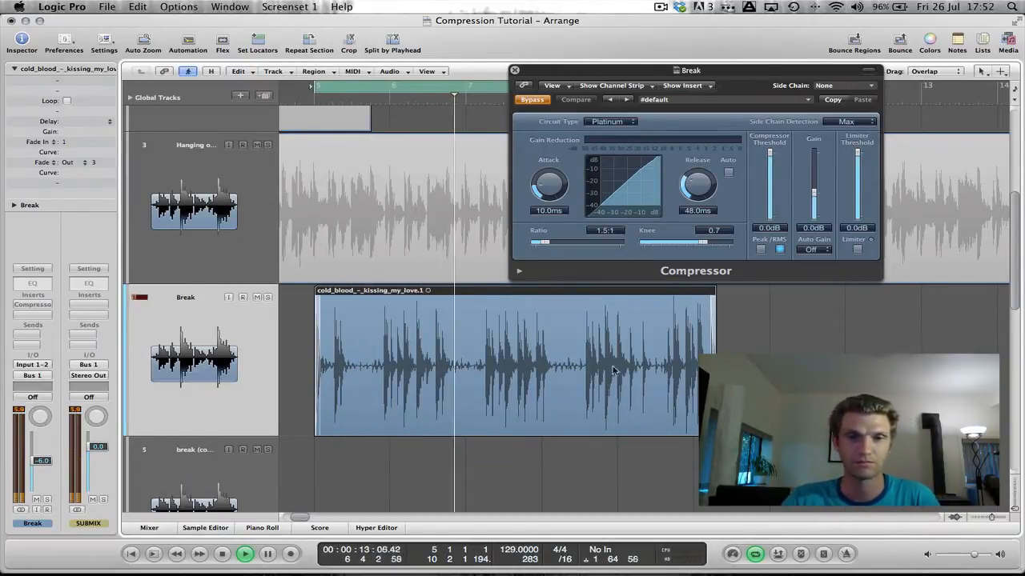
{"action": "key", "text": "space"}
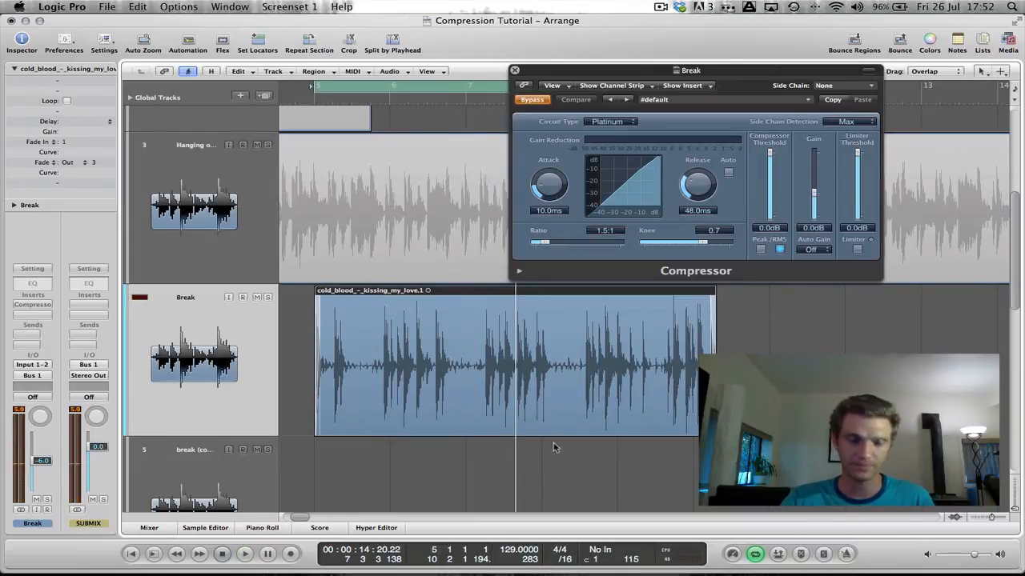
{"action": "left_click_drag", "start_coordinate": [574, 473], "coordinate": [366, 253]}
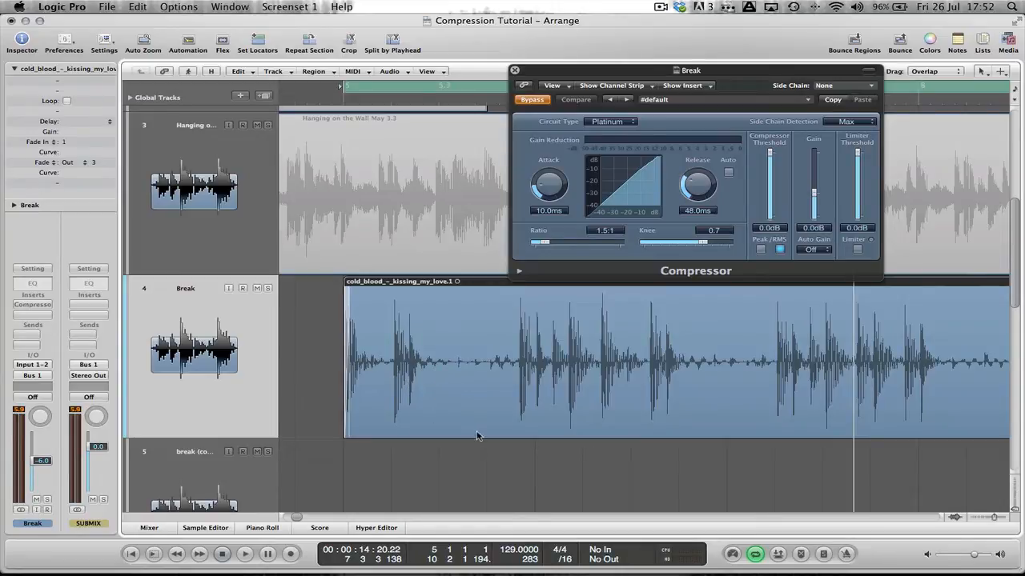
{"action": "left_click_drag", "start_coordinate": [569, 464], "coordinate": [328, 263]}
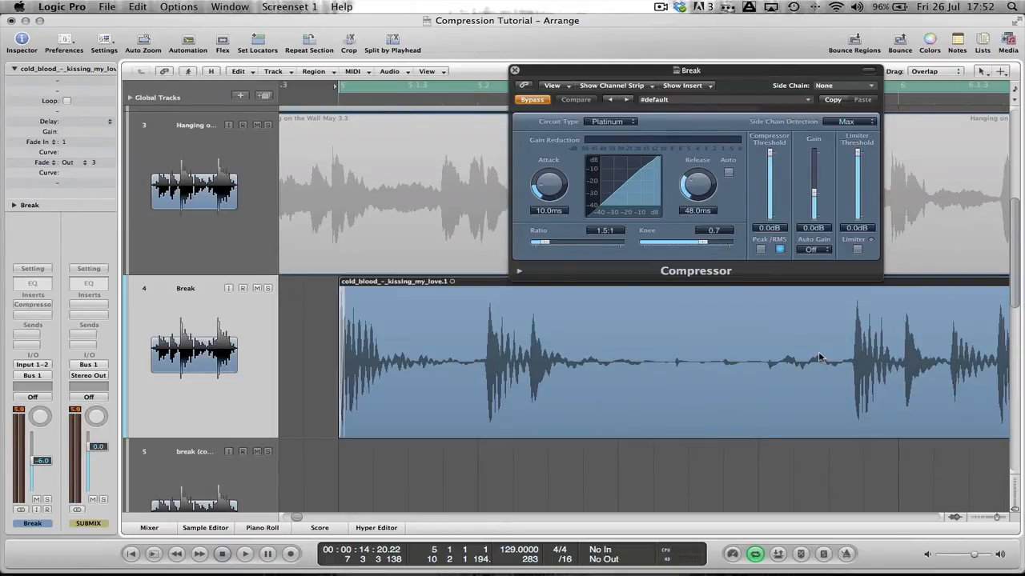
{"action": "scroll", "coordinate": [761, 409], "scroll_direction": "down", "scroll_amount": 10}
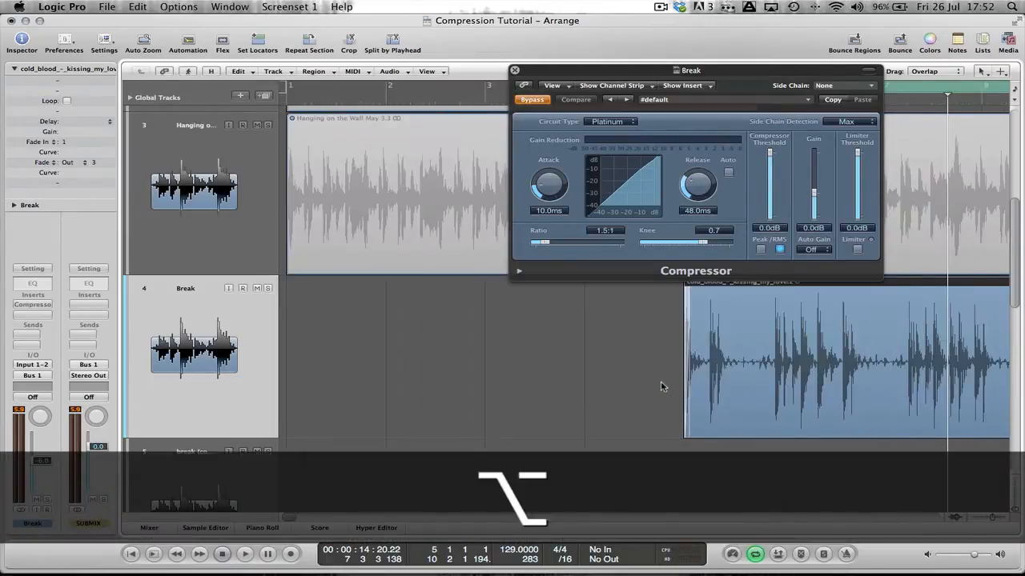
{"action": "scroll", "coordinate": [641, 396], "scroll_direction": "right", "scroll_amount": 5}
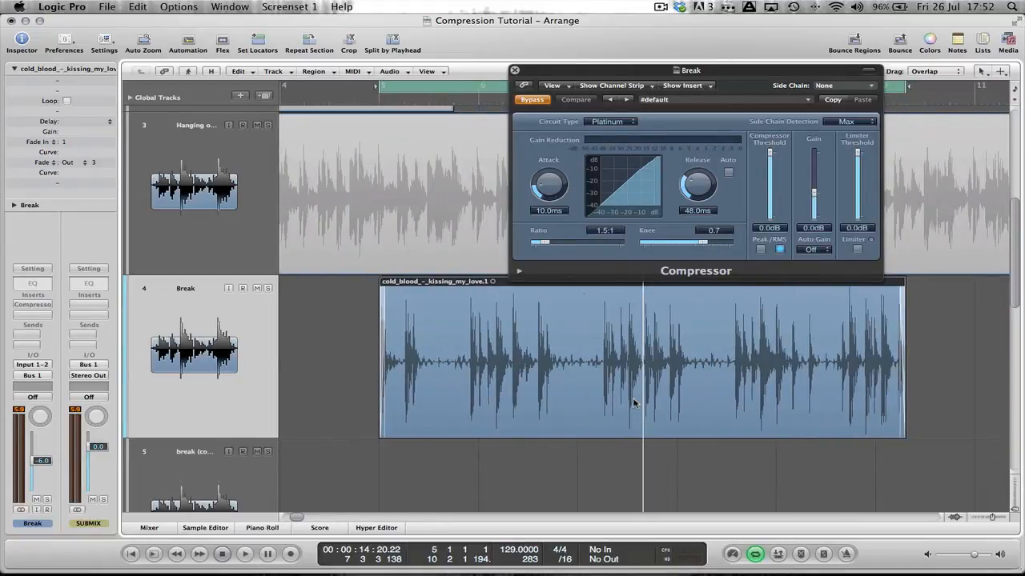
Return the playhead to the start of the cycle at bar 5 and re-enable the Break track's compressor
{"action": "key", "text": "Return"}
{"action": "left_click", "coordinate": [535, 100]}
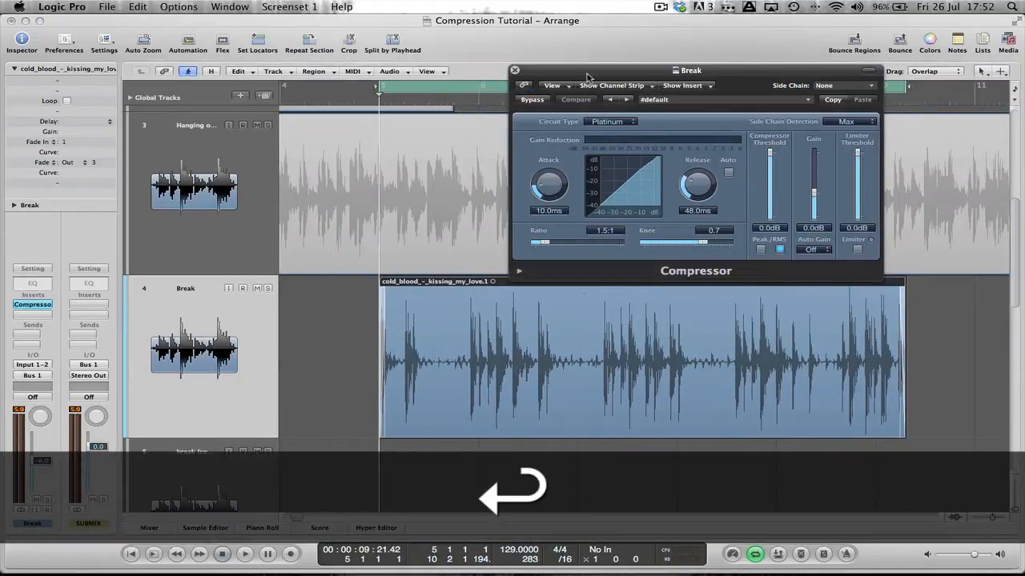
{"action": "left_click_drag", "start_coordinate": [589, 76], "coordinate": [550, 91]}
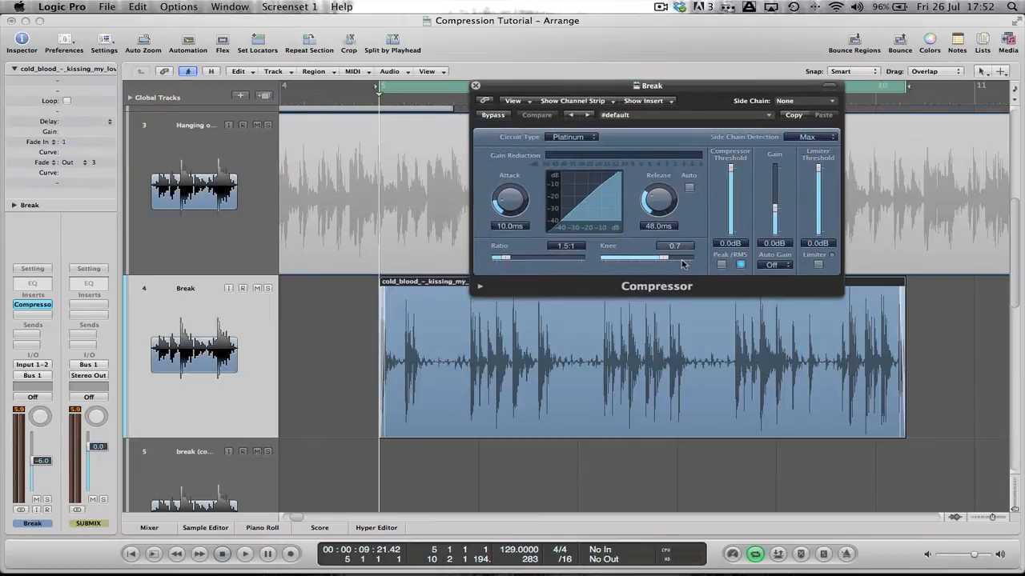
Configure the compressor with a 6.1:1 ratio, a knee of 0.0 and a -15.5 dB threshold, and play back the break
{"action": "mouse_move", "coordinate": [516, 259]}
{"action": "left_mouse_down"}
{"action": "mouse_move", "coordinate": [501, 260]}
{"action": "mouse_move", "coordinate": [543, 264]}
{"action": "mouse_move", "coordinate": [516, 258]}
{"action": "left_mouse_up"}
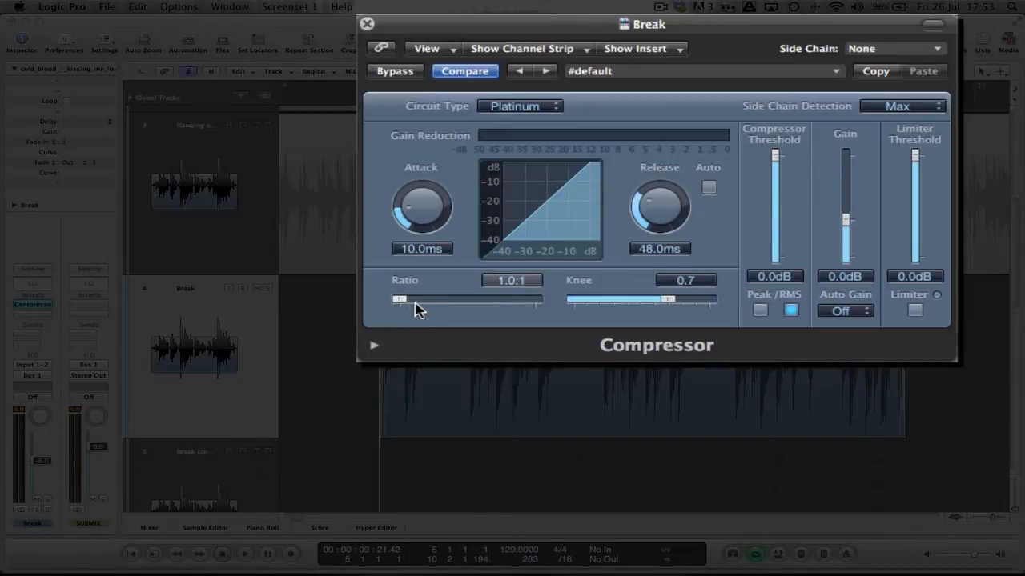
{"action": "left_click_drag", "start_coordinate": [403, 300], "coordinate": [473, 305]}
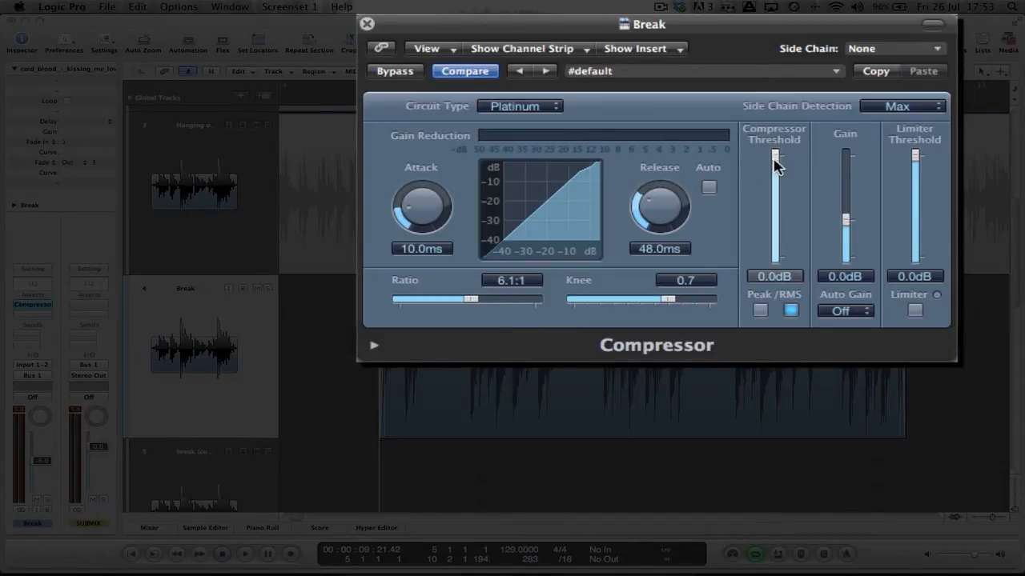
{"action": "left_click_drag", "start_coordinate": [775, 159], "coordinate": [776, 190]}
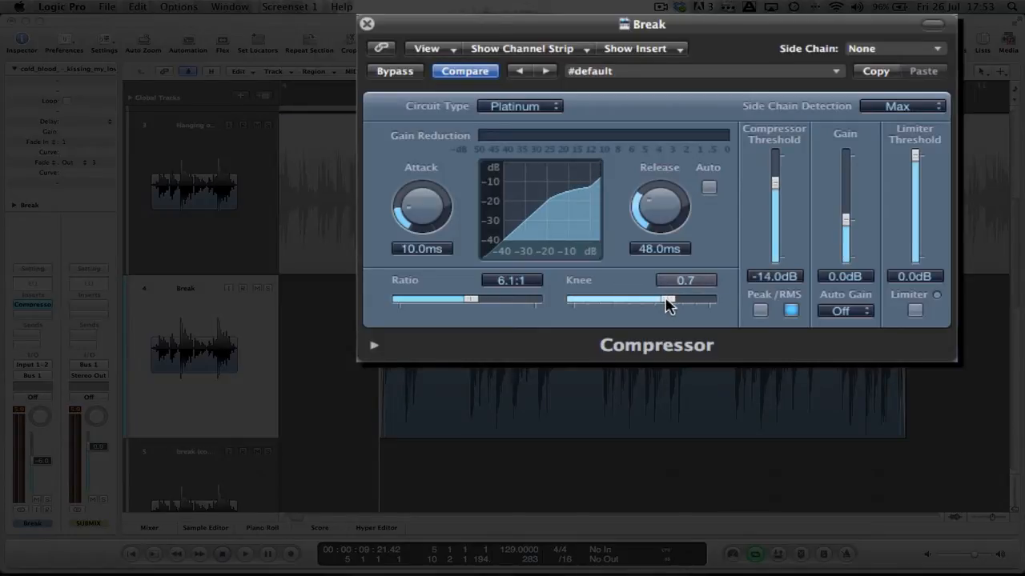
{"action": "left_click_drag", "start_coordinate": [667, 302], "coordinate": [549, 315]}
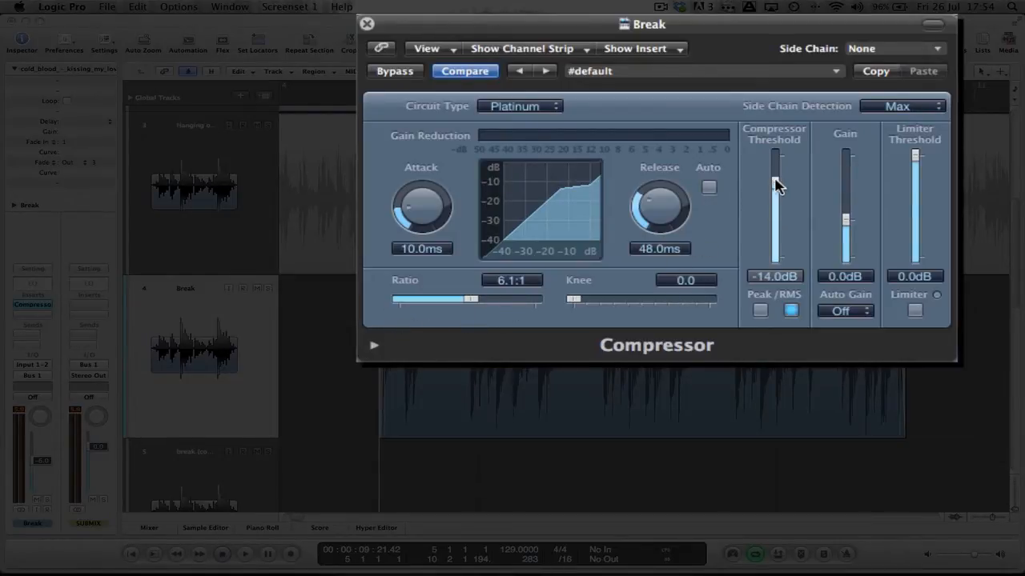
{"action": "left_click_drag", "start_coordinate": [777, 185], "coordinate": [773, 188]}
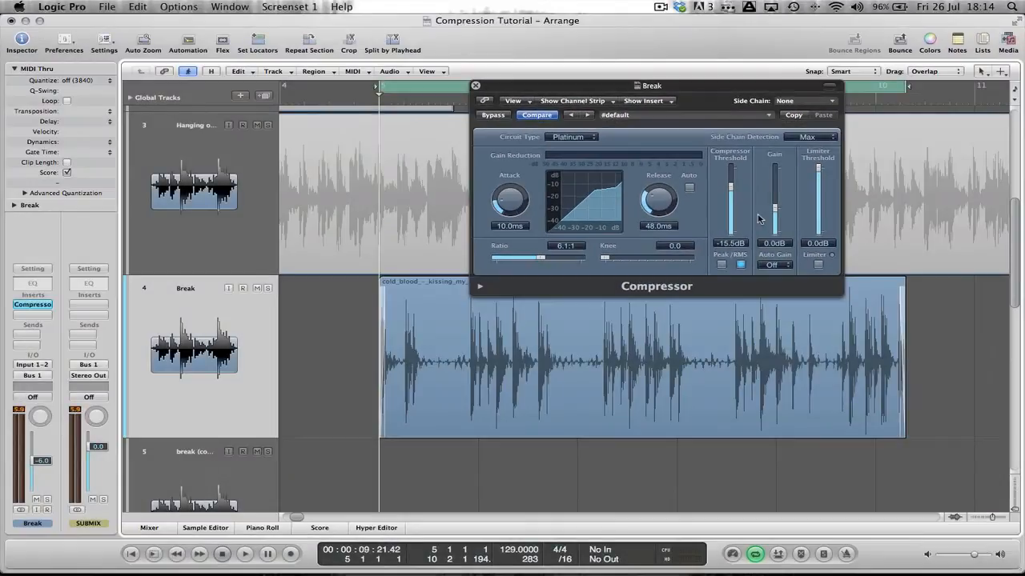
{"action": "key", "text": "space"}
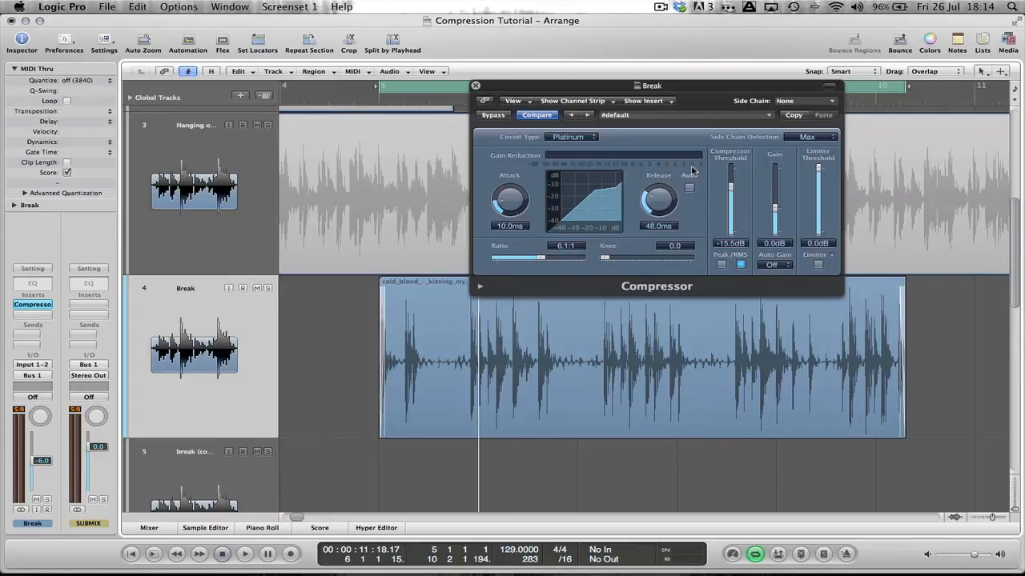
{"action": "key", "text": "space"}
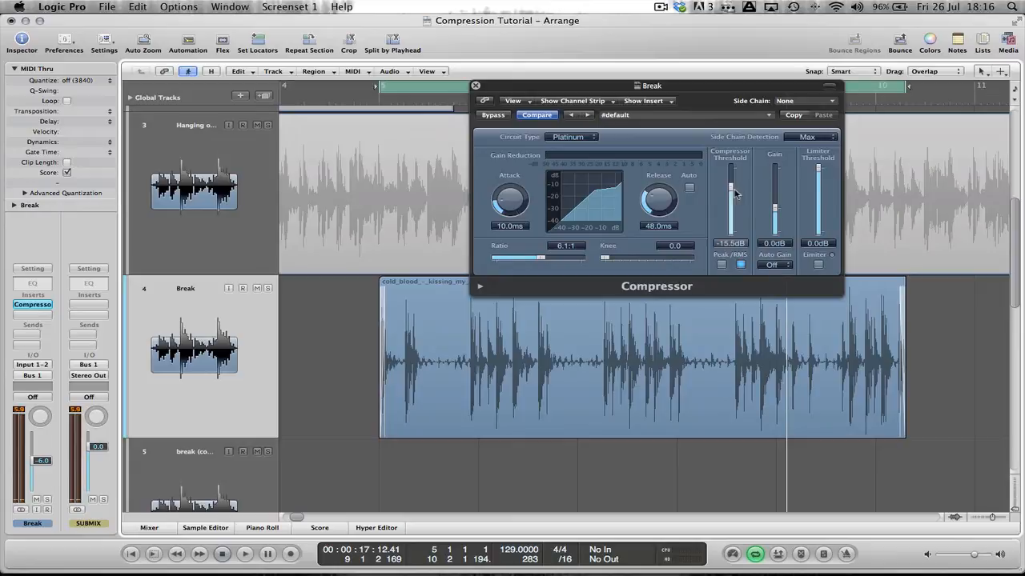
Lower the compressor threshold to -21.5 dB and raise the ratio to 10.0:1, auditioning the stronger compression
{"action": "left_click_drag", "start_coordinate": [730, 189], "coordinate": [730, 205]}
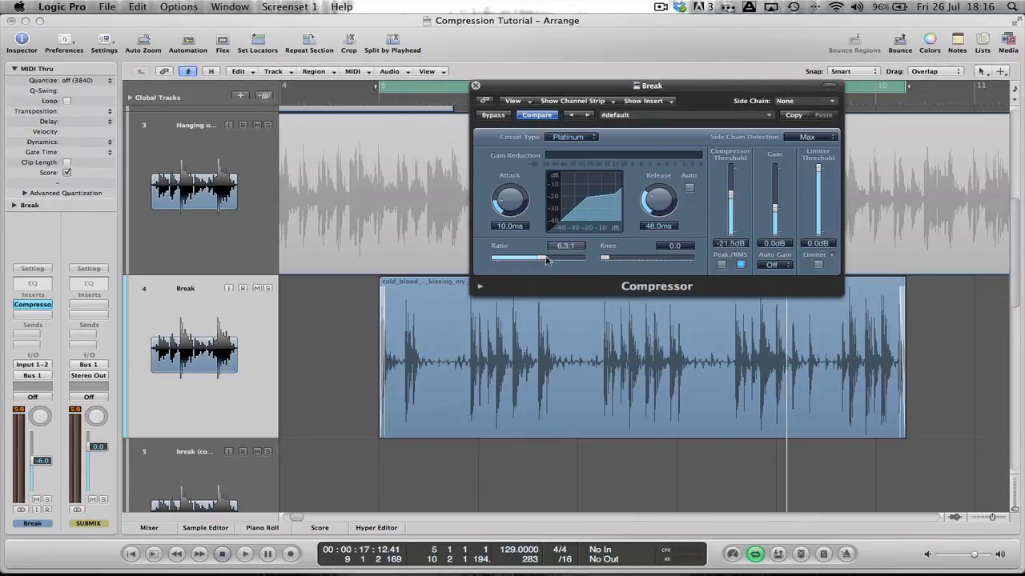
{"action": "left_click_drag", "start_coordinate": [545, 260], "coordinate": [560, 261]}
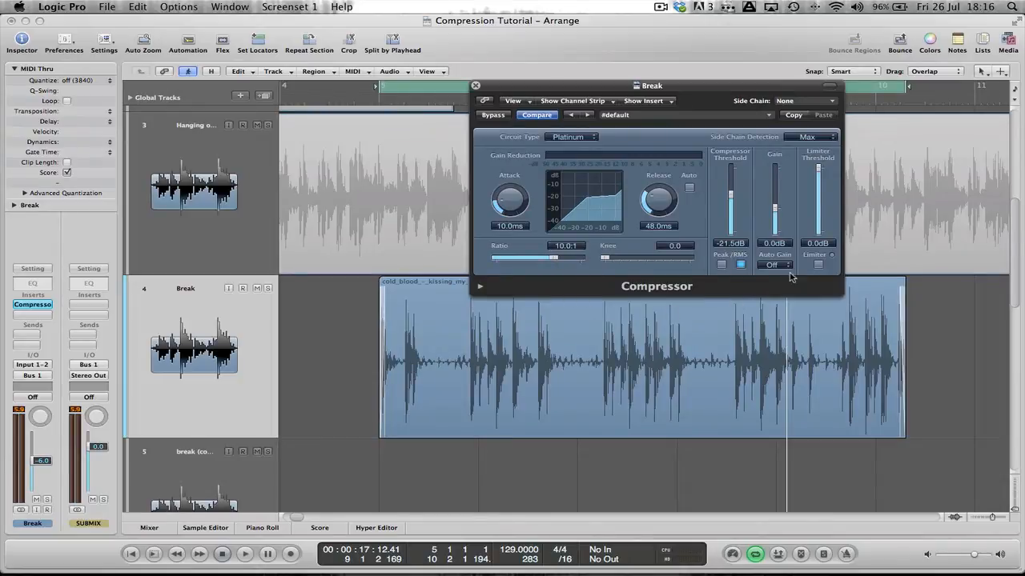
{"action": "key", "text": "space"}
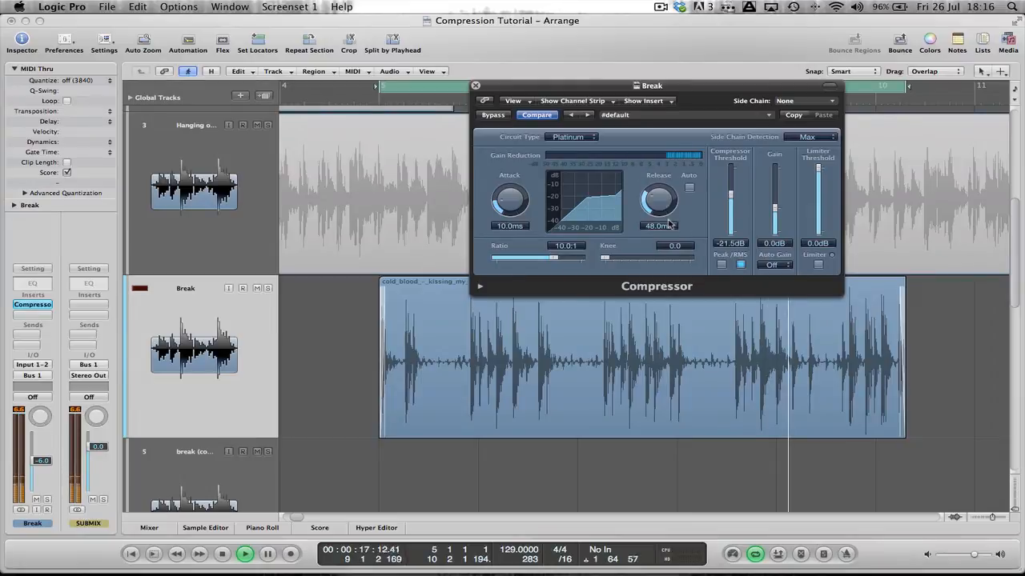
{"action": "key", "text": "space"}
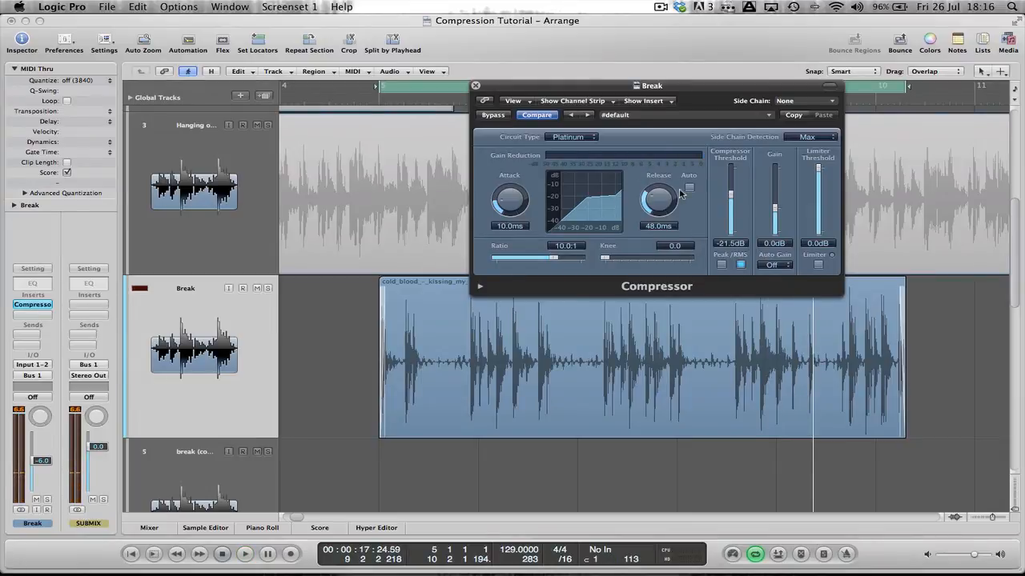
Raise the compressor's gain to 7.0 dB and compare the loop from its start with the compressor active and bypassed
{"action": "key", "text": "Return"}
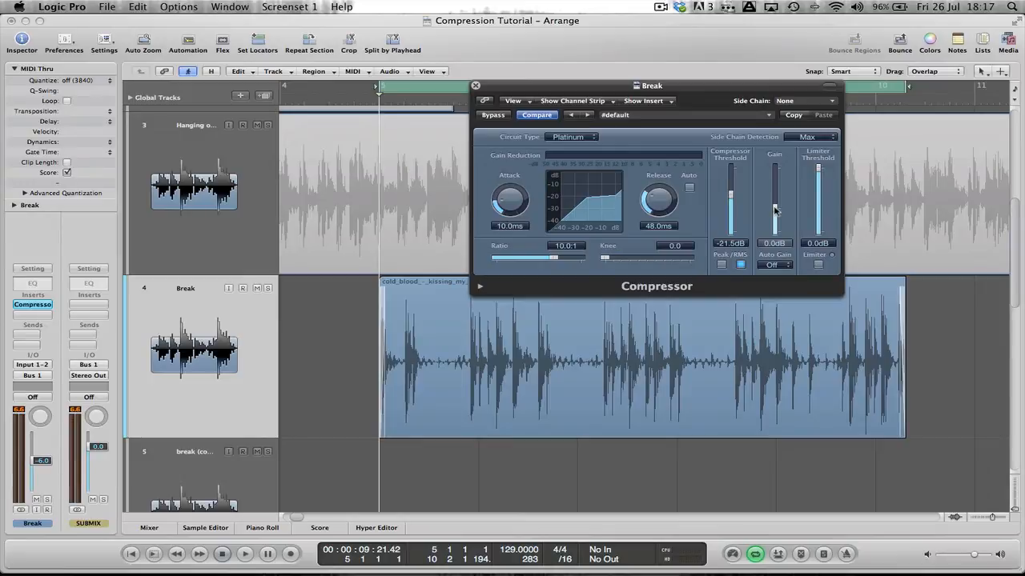
{"action": "left_click_drag", "start_coordinate": [775, 210], "coordinate": [775, 198]}
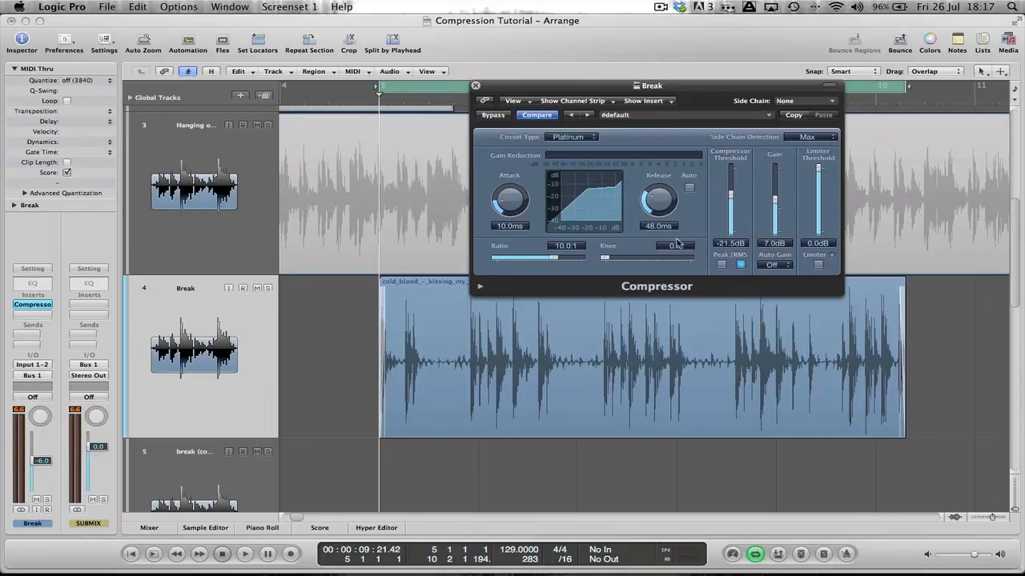
{"action": "key", "text": "space"}
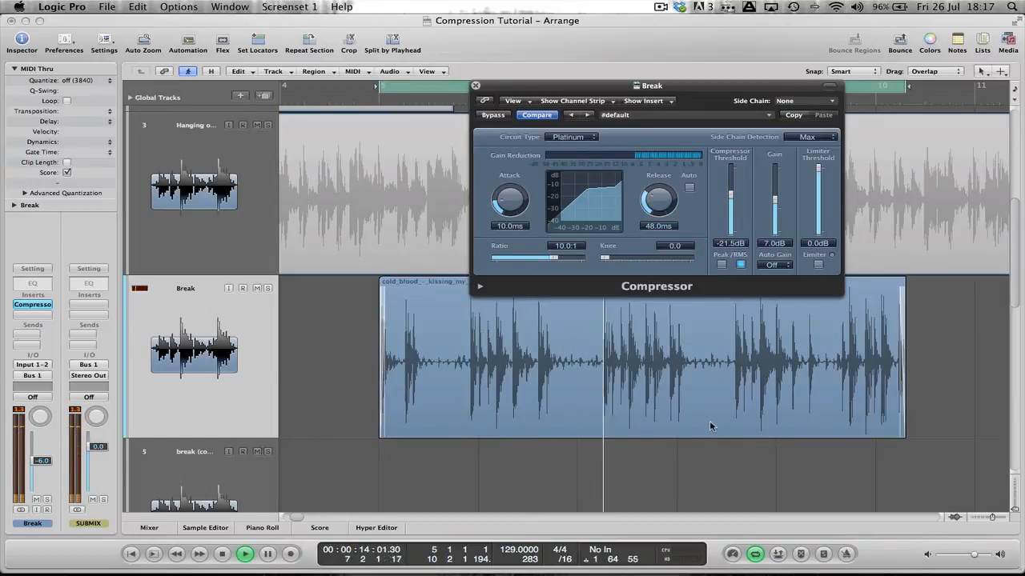
{"action": "left_click", "coordinate": [501, 118]}
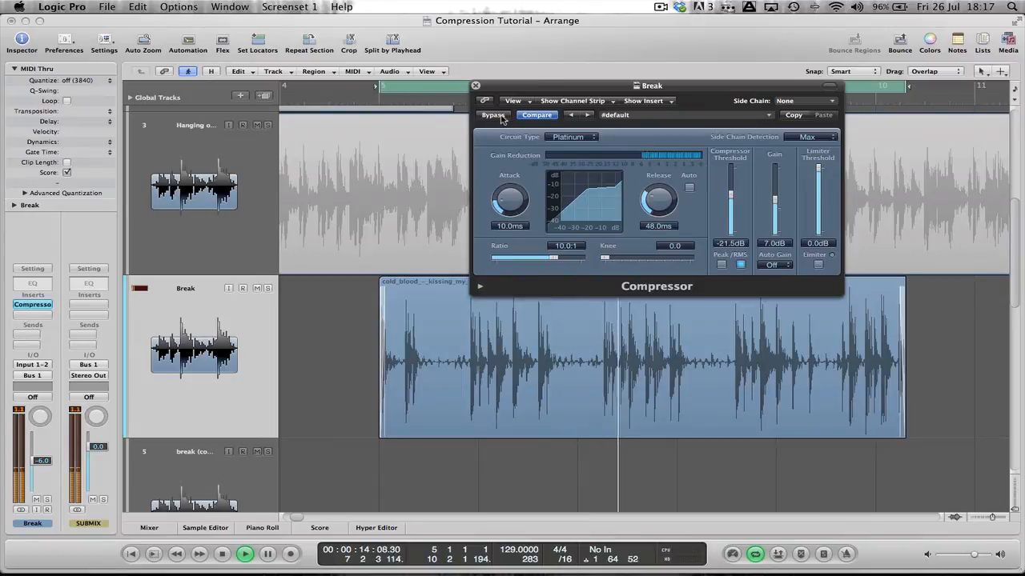
{"action": "left_click", "coordinate": [493, 115]}
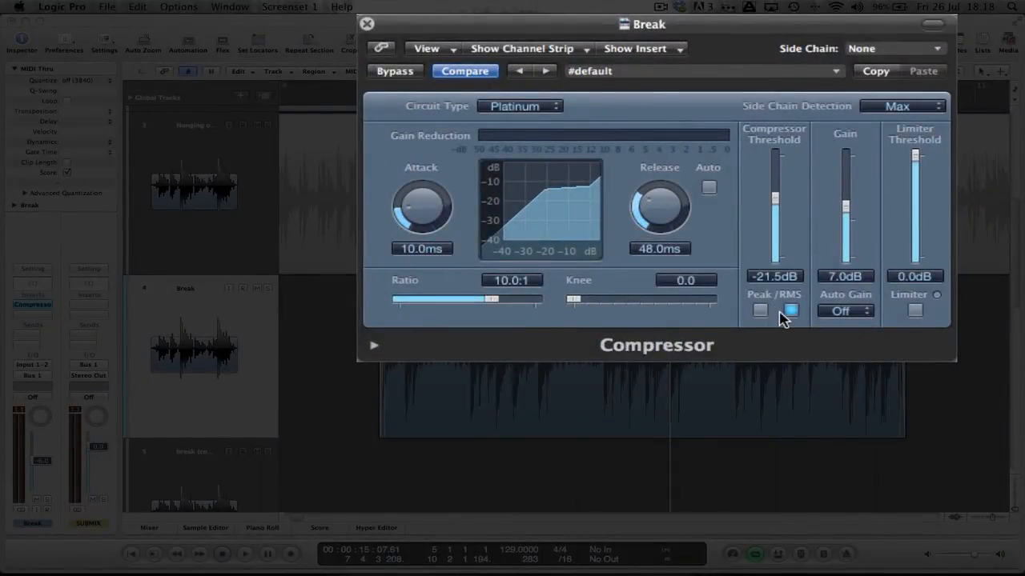
Set the compressor's attack to 113.0 ms and its release to 490.0 ms
{"action": "left_click", "coordinate": [766, 316]}
{"action": "left_click_drag", "start_coordinate": [439, 226], "coordinate": [419, 202]}
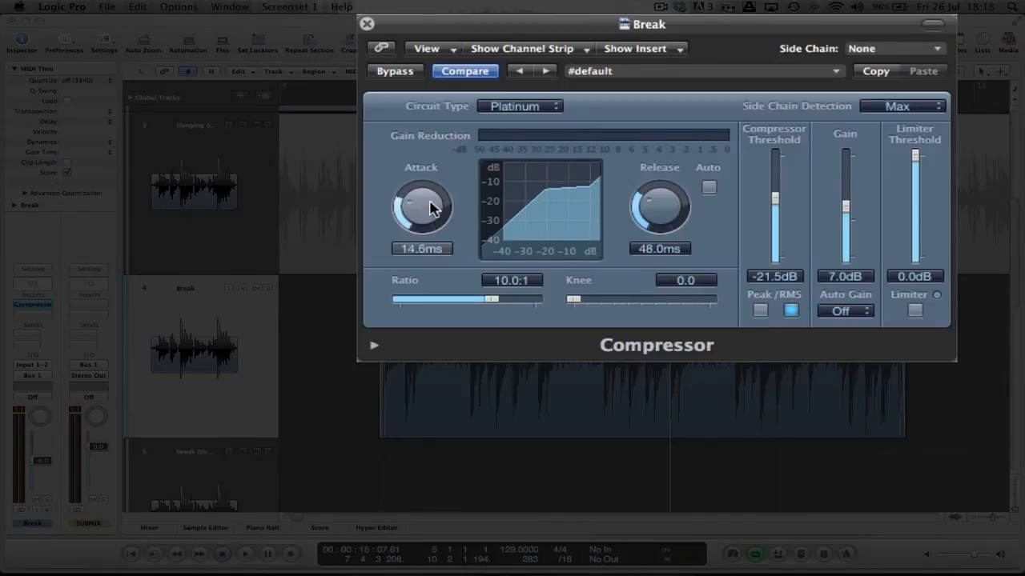
{"action": "left_click_drag", "start_coordinate": [657, 217], "coordinate": [658, 222]}
{"action": "mouse_move", "coordinate": [422, 218]}
{"action": "left_mouse_down"}
{"action": "mouse_move", "coordinate": [419, 171]}
{"action": "mouse_move", "coordinate": [430, 222]}
{"action": "mouse_move", "coordinate": [430, 209]}
{"action": "left_mouse_up"}
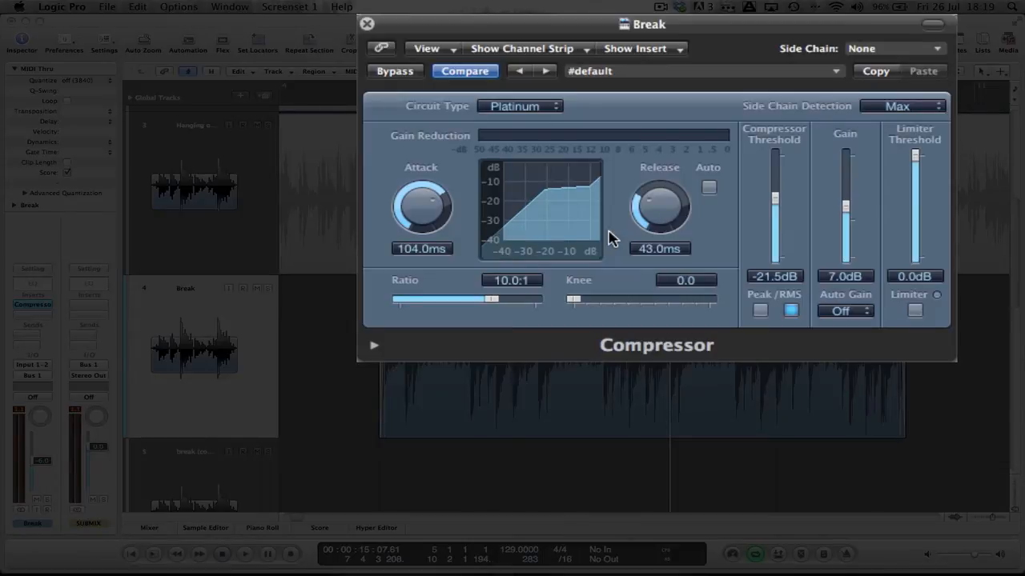
{"action": "mouse_move", "coordinate": [666, 218]}
{"action": "left_mouse_down"}
{"action": "mouse_move", "coordinate": [663, 184]}
{"action": "mouse_move", "coordinate": [662, 218]}
{"action": "left_mouse_up"}
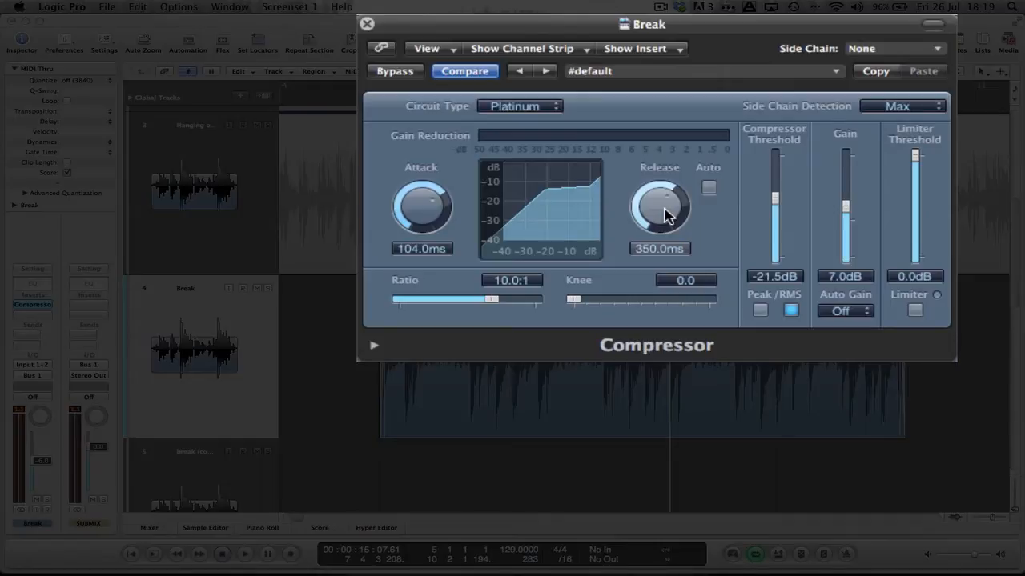
{"action": "left_click_drag", "start_coordinate": [423, 212], "coordinate": [430, 210]}
{"action": "left_click_drag", "start_coordinate": [662, 210], "coordinate": [661, 205]}
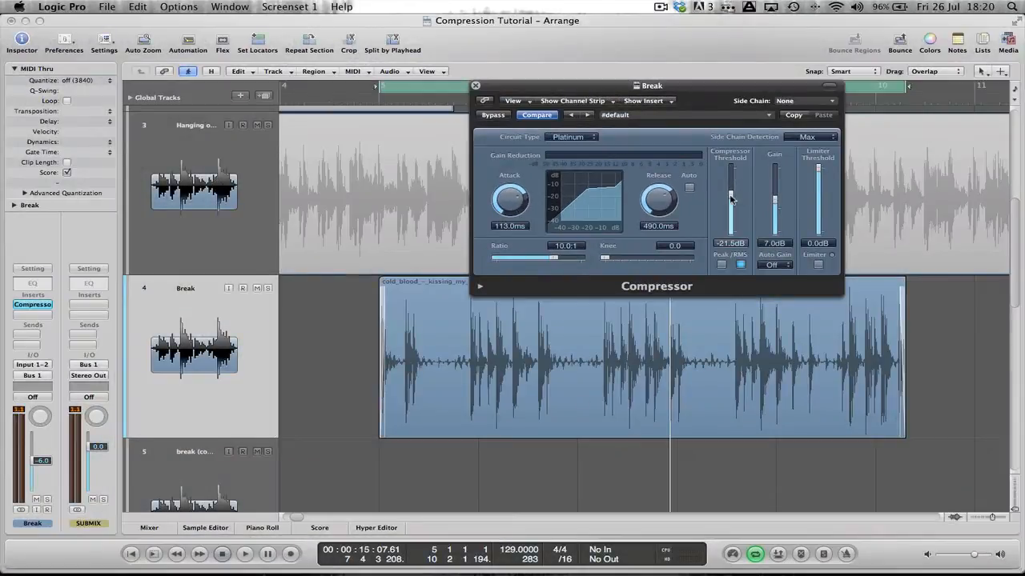
Set the compressor's threshold to -15.5 dB, ratio to 6.1:1 and release to 550.0 ms while auditioning the break
{"action": "left_click_drag", "start_coordinate": [730, 198], "coordinate": [730, 189]}
{"action": "mouse_move", "coordinate": [558, 259]}
{"action": "left_mouse_down"}
{"action": "mouse_move", "coordinate": [542, 265]}
{"action": "mouse_move", "coordinate": [550, 270]}
{"action": "left_mouse_up"}
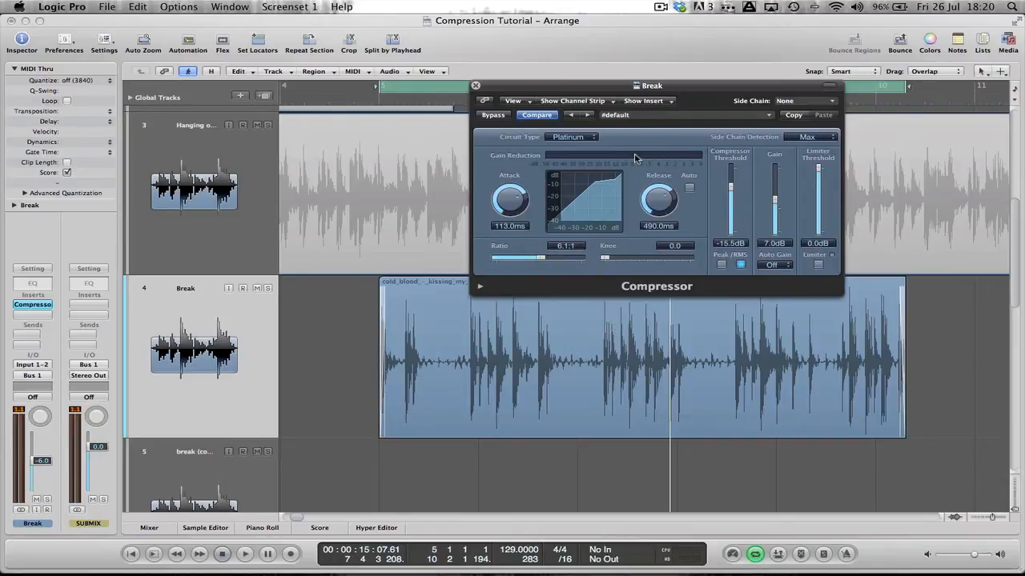
{"action": "key", "text": "space"}
{"action": "left_click_drag", "start_coordinate": [674, 206], "coordinate": [674, 201]}
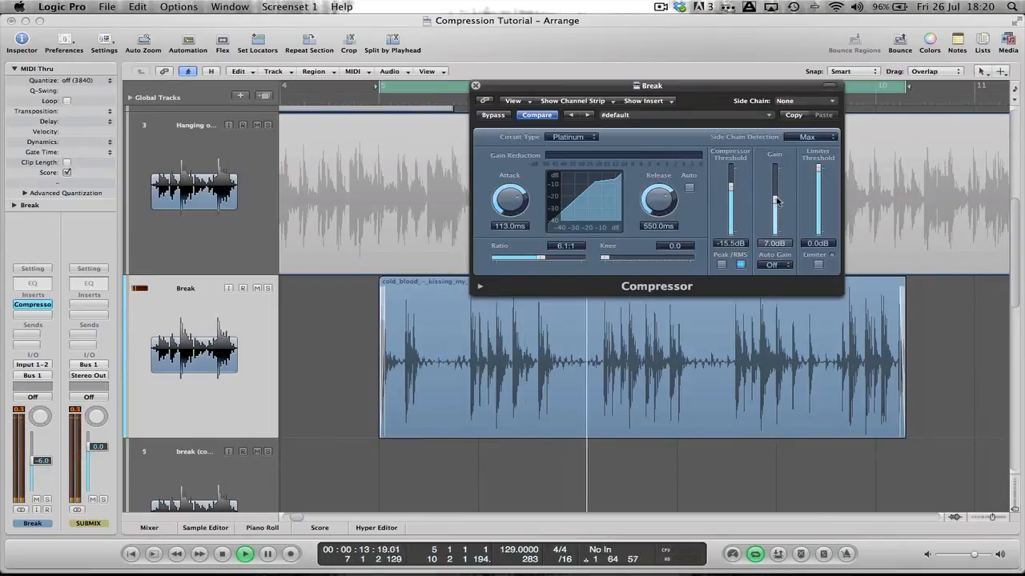
Reduce the compressor's gain to 3.5 dB and shorten its attack to 95.0 ms during playback
{"action": "left_click_drag", "start_coordinate": [775, 200], "coordinate": [775, 204]}
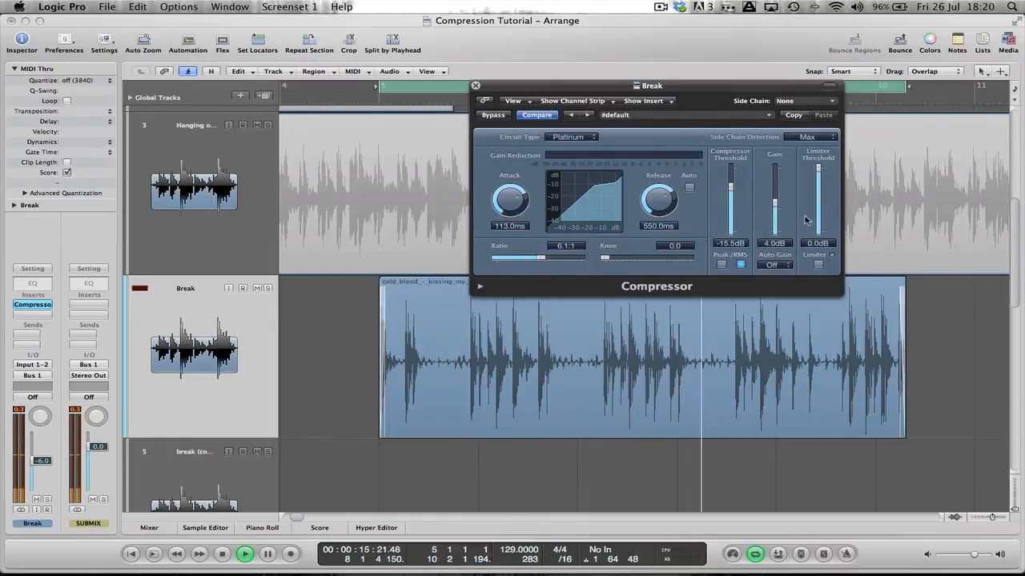
{"action": "left_click_drag", "start_coordinate": [774, 205], "coordinate": [775, 210]}
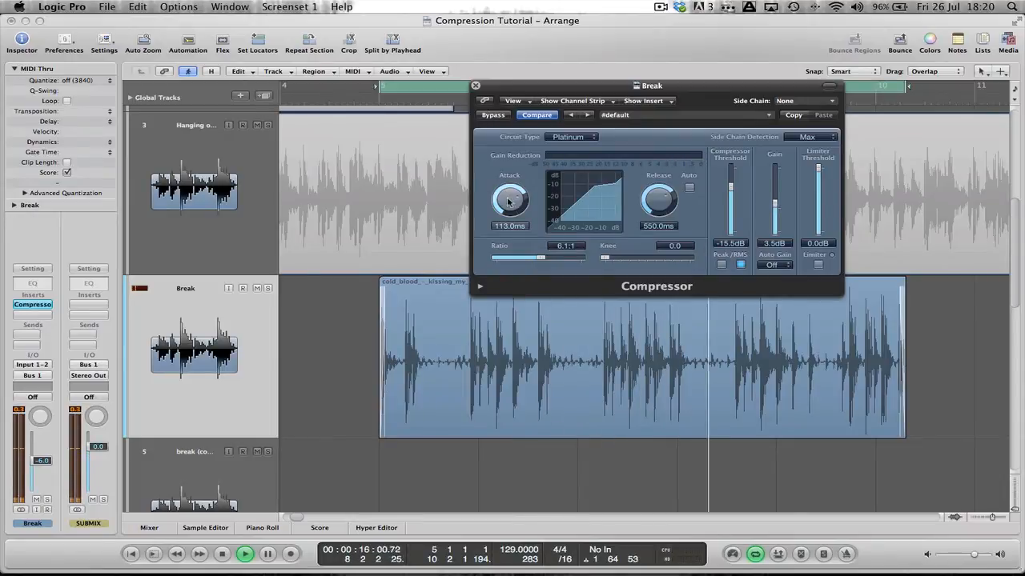
{"action": "left_click_drag", "start_coordinate": [509, 201], "coordinate": [549, 266]}
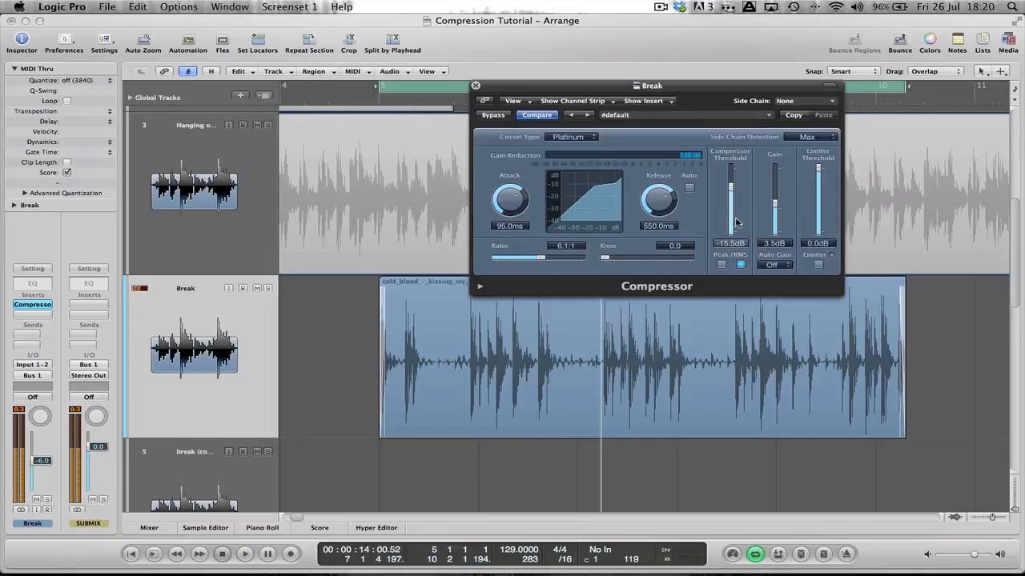
Switch the compressor's level detection to Peak, trying a 62.0 ms attack and returning it to 95.0 ms
{"action": "left_click", "coordinate": [722, 266]}
{"action": "left_click_drag", "start_coordinate": [513, 214], "coordinate": [524, 214]}
{"action": "left_click_drag", "start_coordinate": [545, 254], "coordinate": [543, 260]}
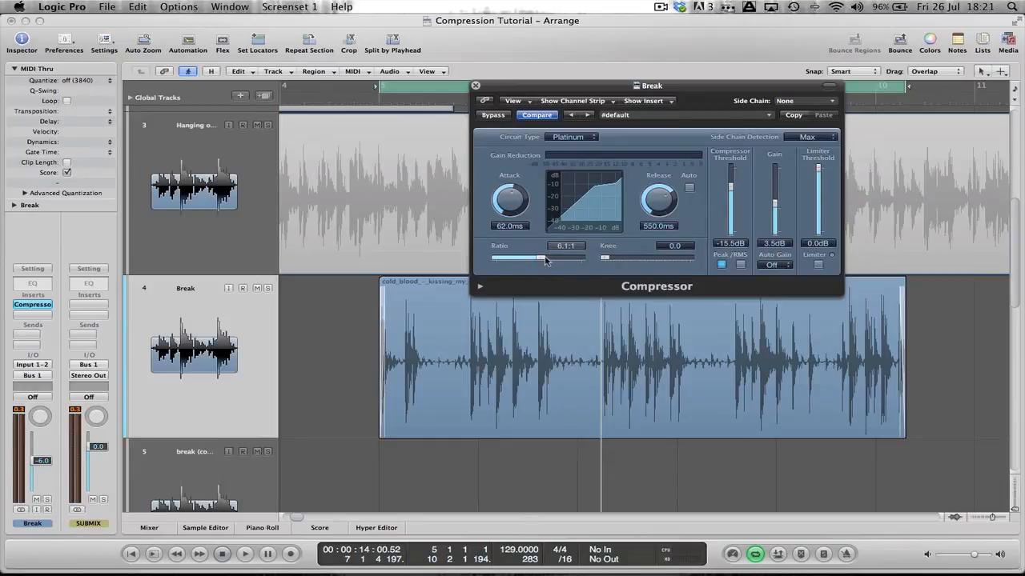
{"action": "left_click", "coordinate": [545, 259]}
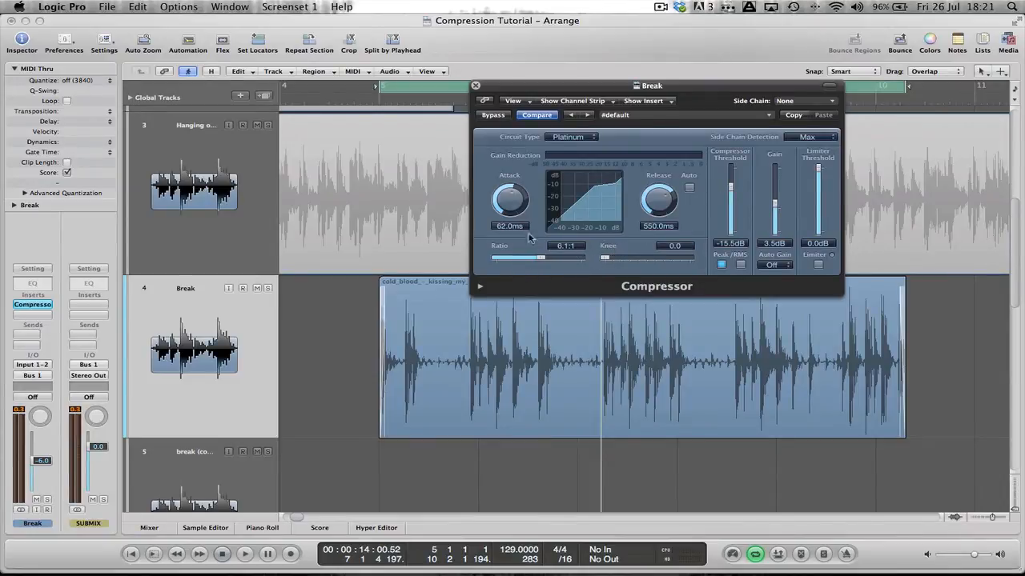
{"action": "left_click_drag", "start_coordinate": [513, 209], "coordinate": [513, 198]}
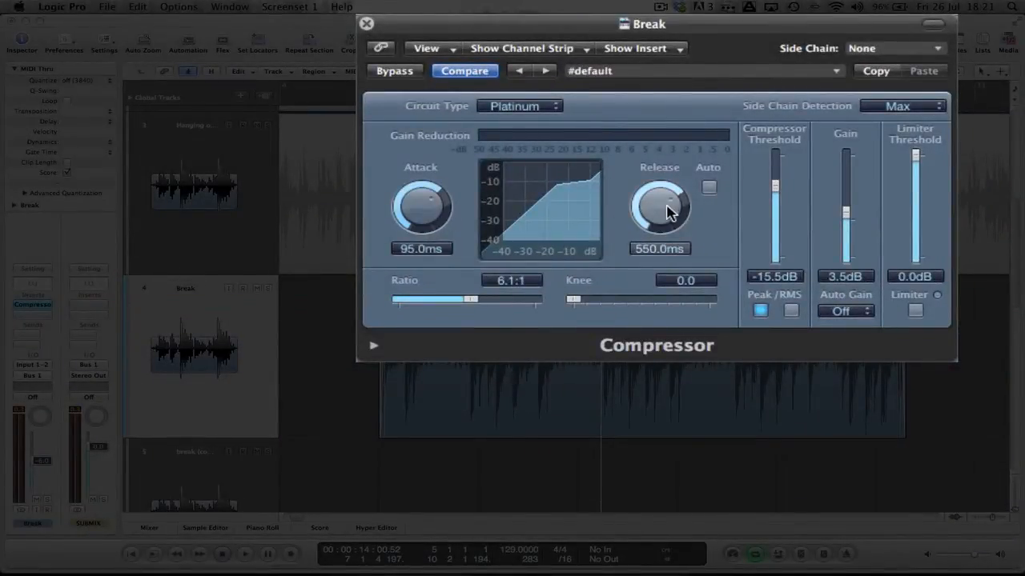
Set the compressor's release to 19.0 ms, its ratio to 8.3:1 and its threshold to -23.5 dB
{"action": "mouse_move", "coordinate": [669, 210]}
{"action": "left_mouse_down"}
{"action": "mouse_move", "coordinate": [664, 277]}
{"action": "mouse_move", "coordinate": [663, 221]}
{"action": "left_mouse_up"}
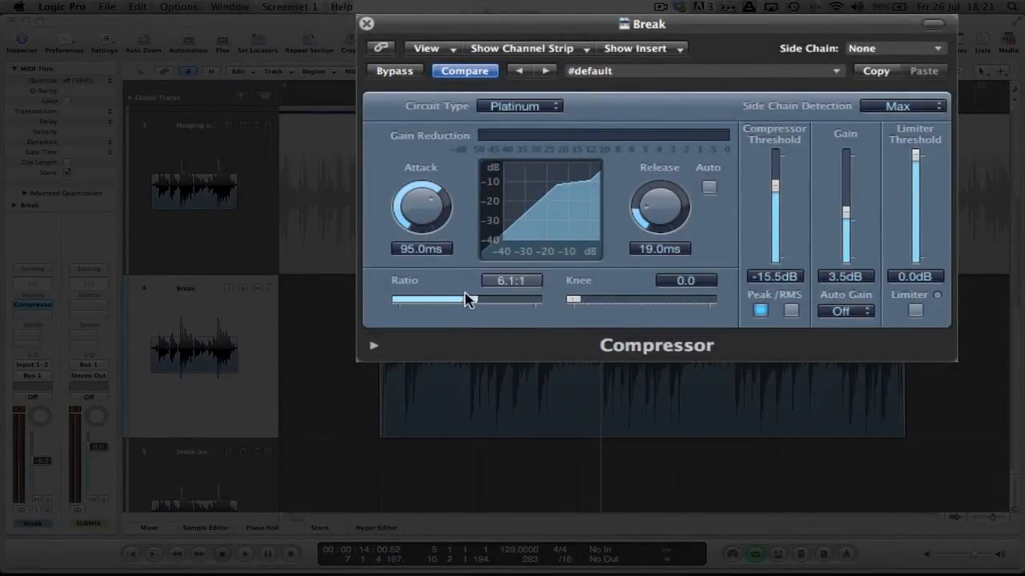
{"action": "left_click_drag", "start_coordinate": [470, 297], "coordinate": [483, 300]}
{"action": "left_click_drag", "start_coordinate": [775, 186], "coordinate": [779, 204]}
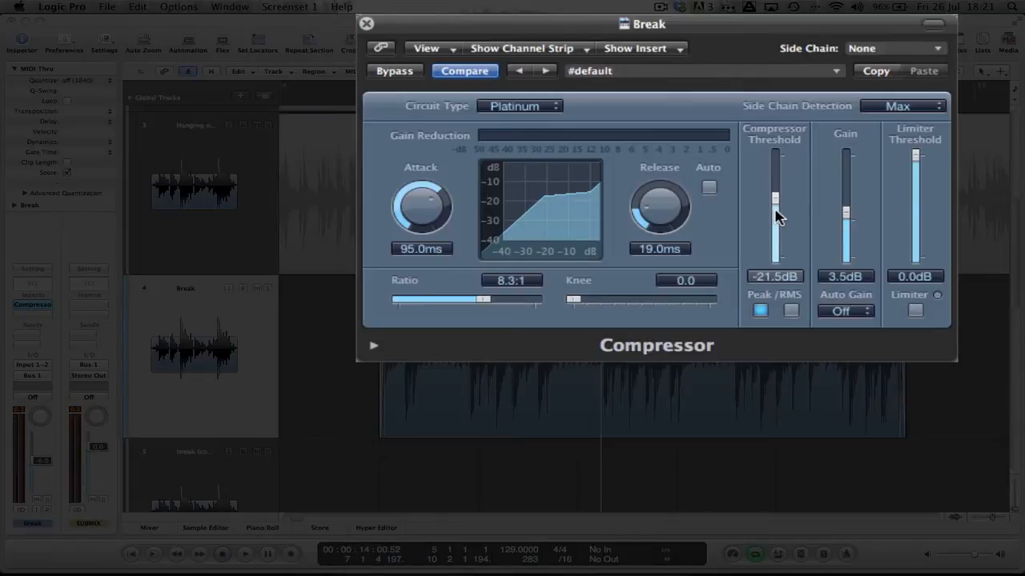
{"action": "left_click_drag", "start_coordinate": [777, 201], "coordinate": [777, 210]}
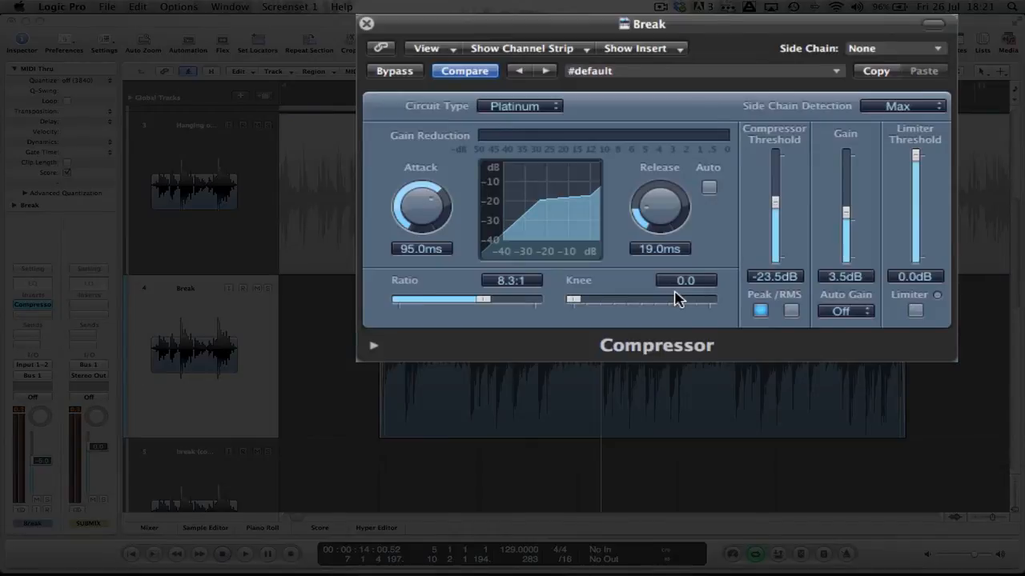
Lengthen the compressor's attack to 128.0 ms and shorten its release to 14.0 ms while playing the break
{"action": "left_click_drag", "start_coordinate": [420, 210], "coordinate": [425, 216]}
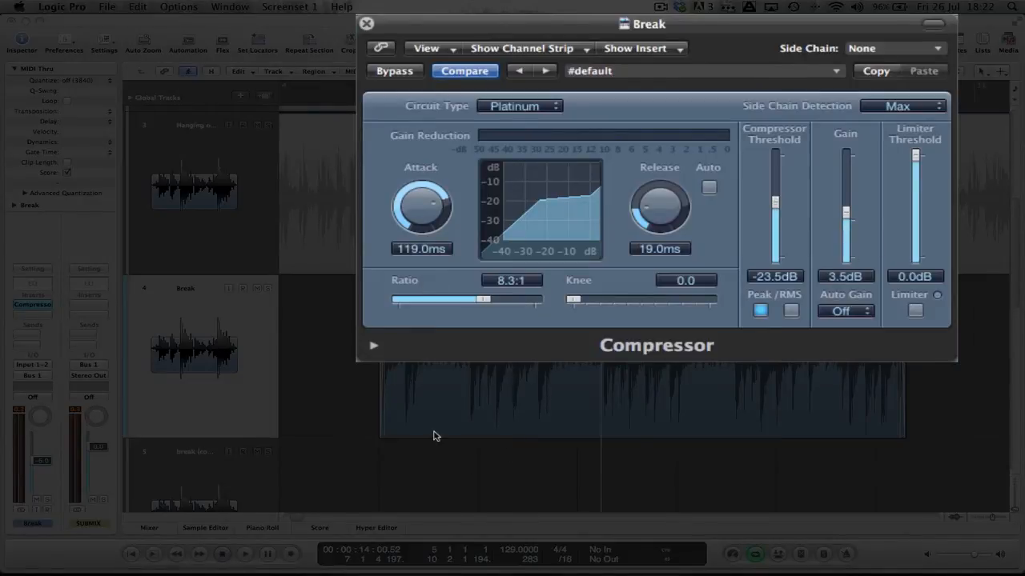
{"action": "key", "text": "space"}
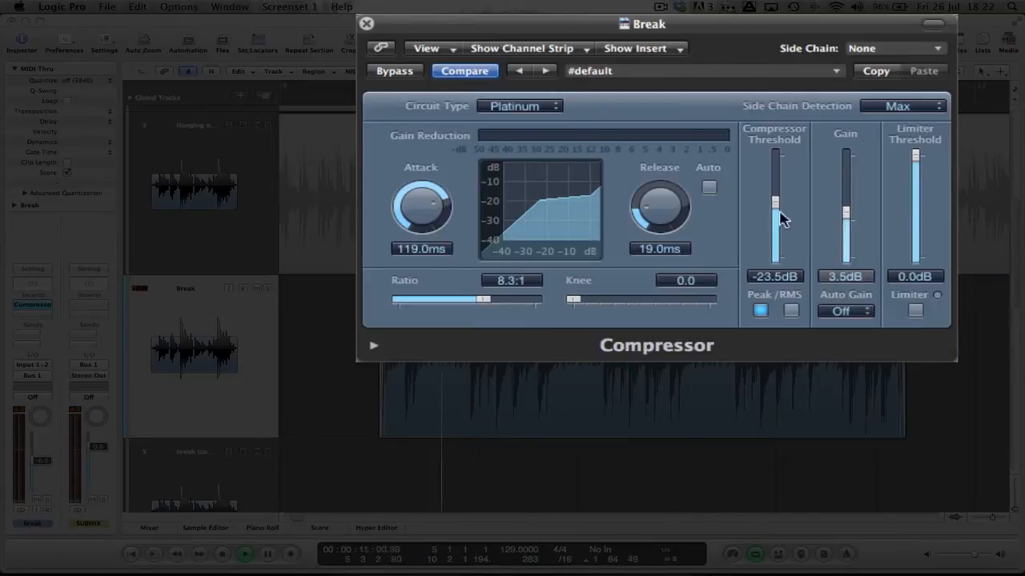
{"action": "left_click_drag", "start_coordinate": [423, 207], "coordinate": [423, 200]}
{"action": "left_click_drag", "start_coordinate": [670, 210], "coordinate": [672, 219]}
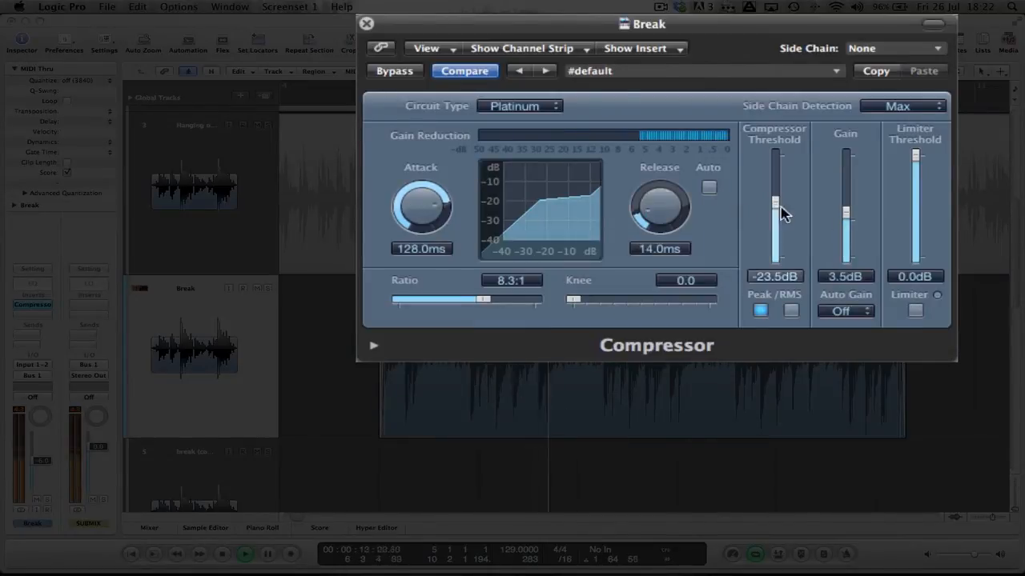
Raise the compressor's gain to 15.0 dB and lower the Break track's volume to -13.6 dB
{"action": "left_click_drag", "start_coordinate": [846, 221], "coordinate": [847, 207]}
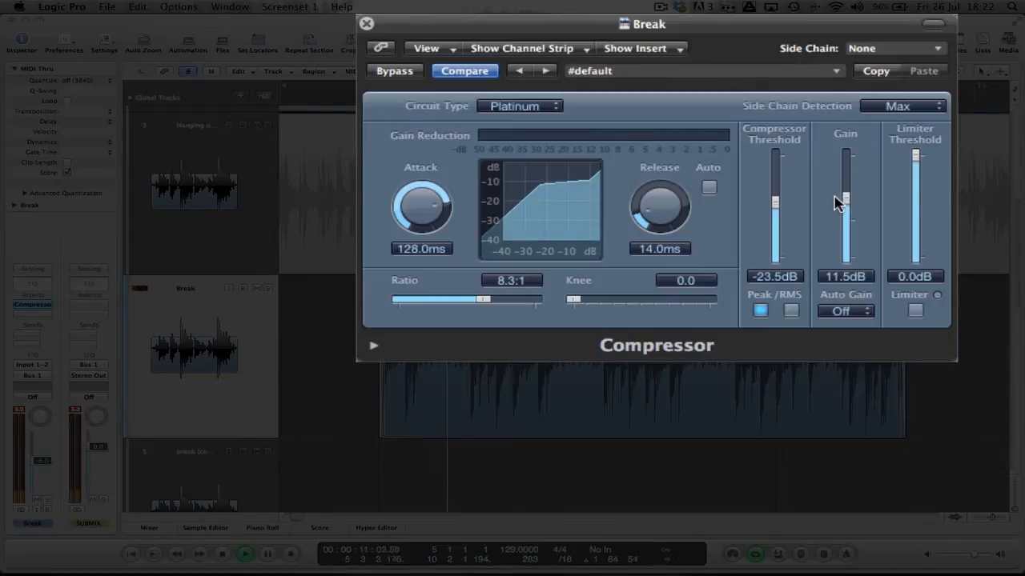
{"action": "left_click_drag", "start_coordinate": [845, 200], "coordinate": [848, 200]}
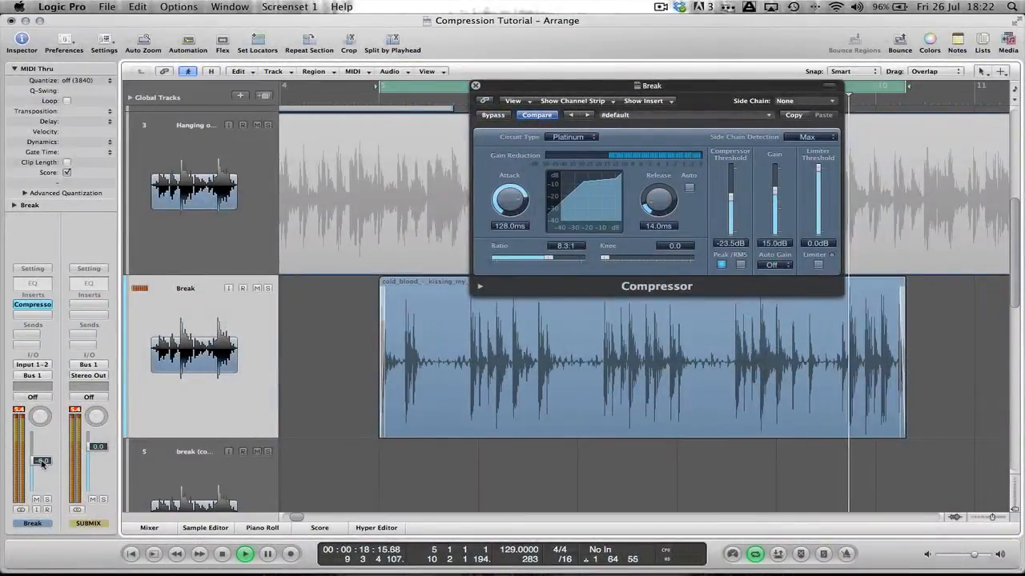
{"action": "left_click_drag", "start_coordinate": [42, 462], "coordinate": [46, 473]}
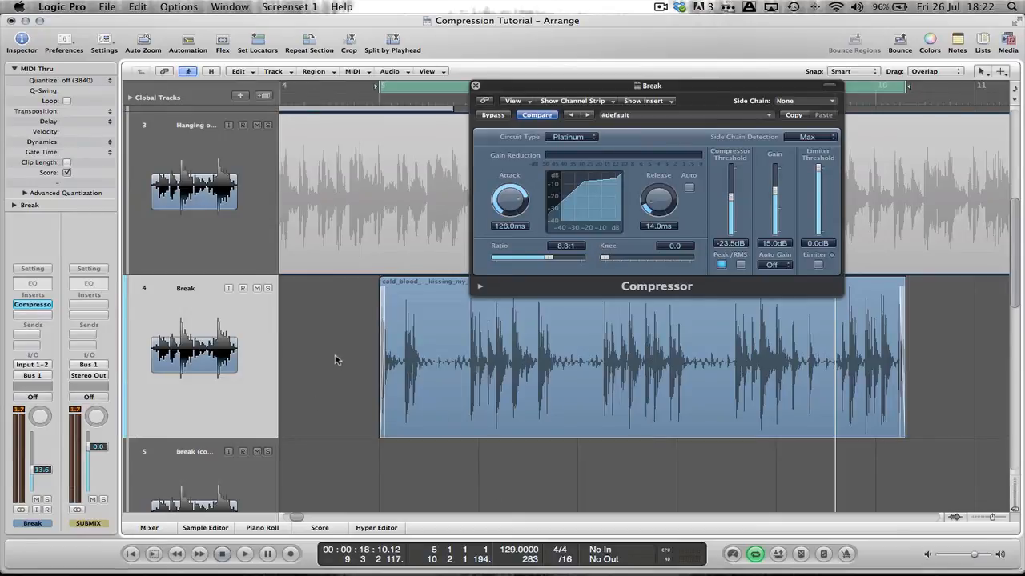
Return to the loop start and set the compressor's attack to 0.0 ms, release to 23.0 ms and ratio to 7.4:1
{"action": "scroll", "coordinate": [351, 366], "scroll_direction": "down", "scroll_amount": 2, "text": "alt"}
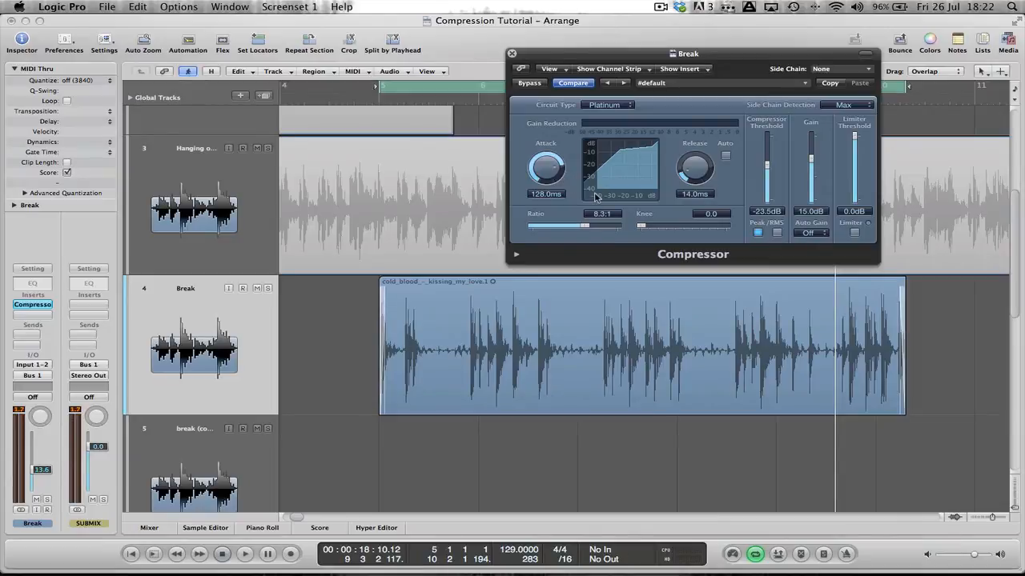
{"action": "key", "text": "Return"}
{"action": "left_click_drag", "start_coordinate": [549, 170], "coordinate": [546, 96]}
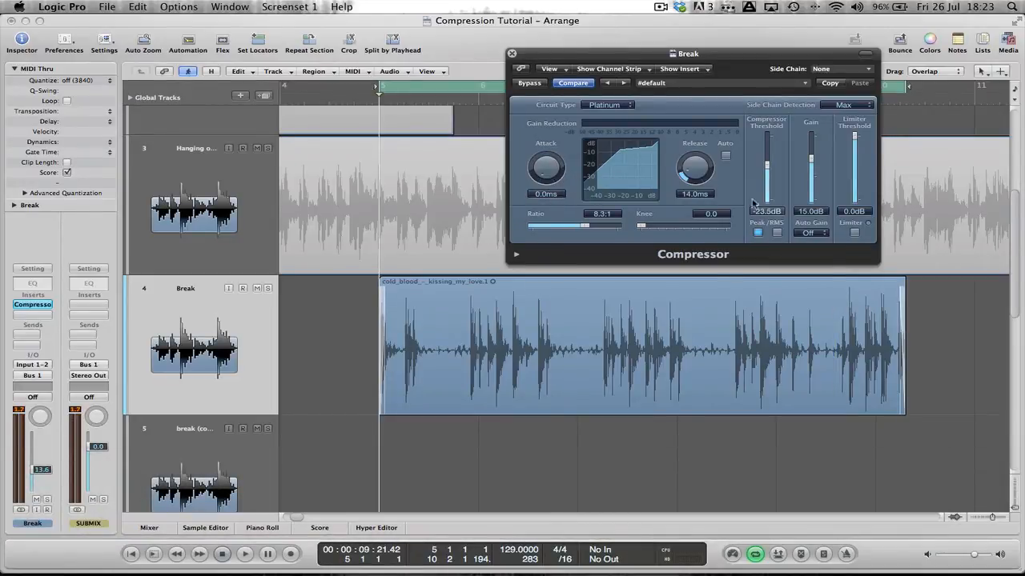
{"action": "left_click_drag", "start_coordinate": [695, 168], "coordinate": [699, 170]}
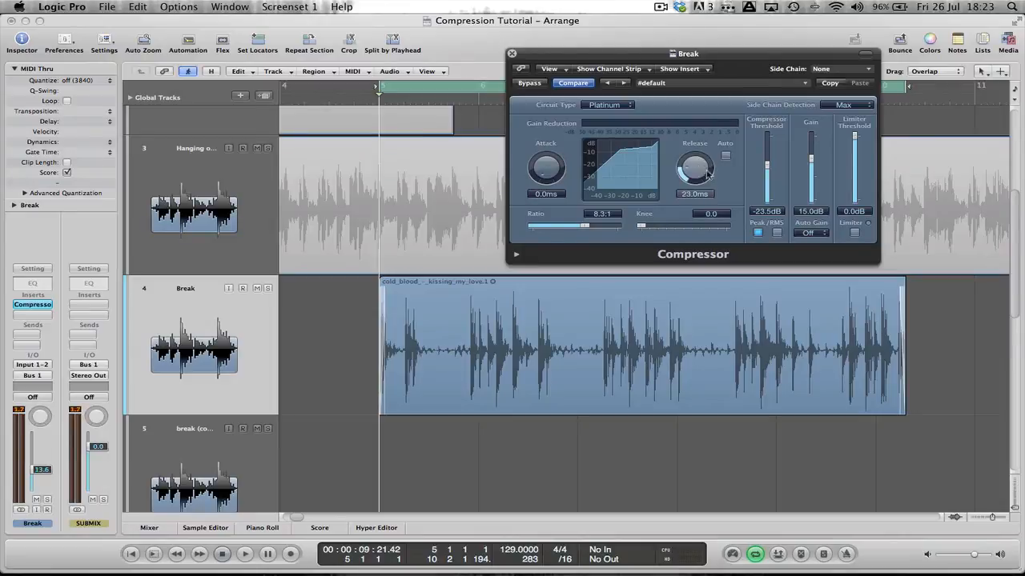
{"action": "left_click_drag", "start_coordinate": [585, 226], "coordinate": [583, 231]}
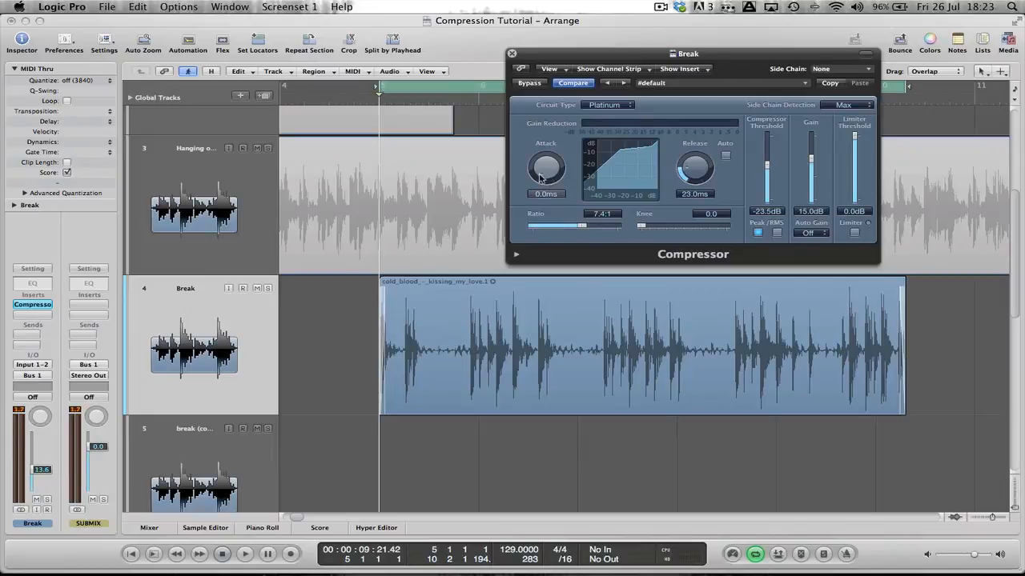
Try RMS detection on the compressor, switch back to Peak and set the threshold to -22.0 dB
{"action": "left_click", "coordinate": [777, 235]}
{"action": "left_click", "coordinate": [758, 235]}
{"action": "left_click_drag", "start_coordinate": [769, 173], "coordinate": [769, 169]}
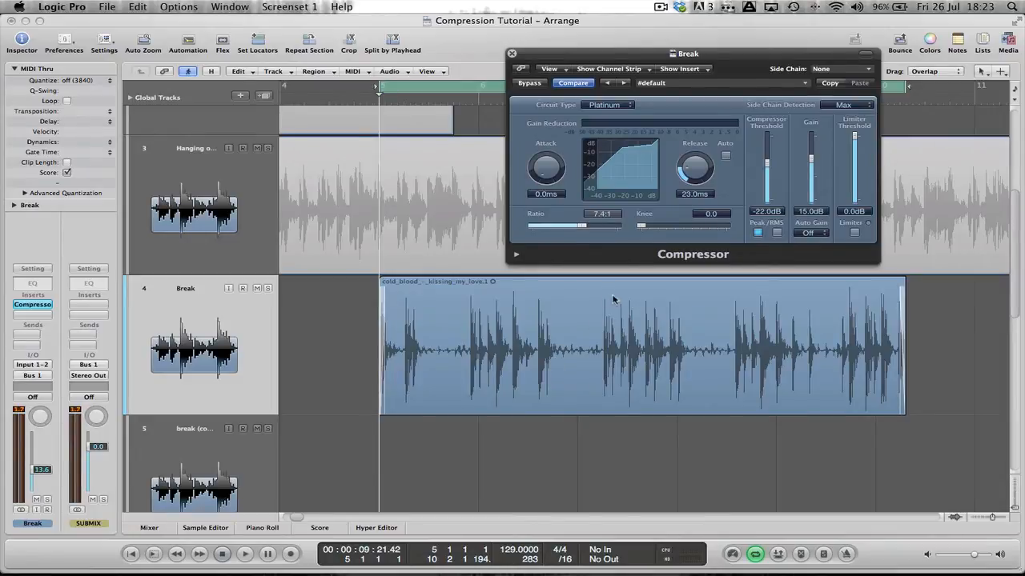
Play the break while setting the compressor's release to 72.0 ms and the Break track's volume to -1.9 dB
{"action": "key", "text": "space"}
{"action": "left_click_drag", "start_coordinate": [695, 170], "coordinate": [689, 142]}
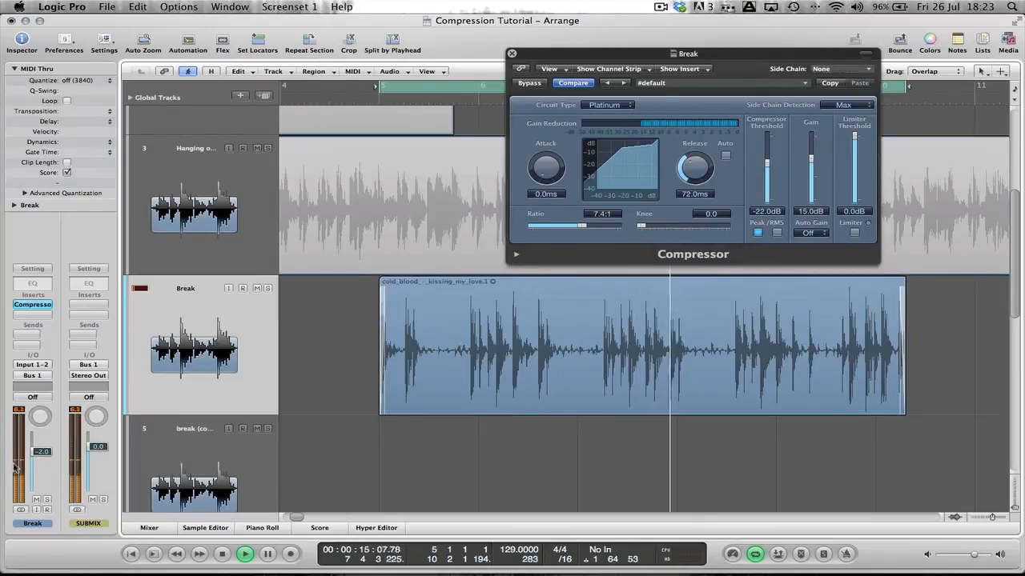
{"action": "left_click_drag", "start_coordinate": [41, 457], "coordinate": [42, 456]}
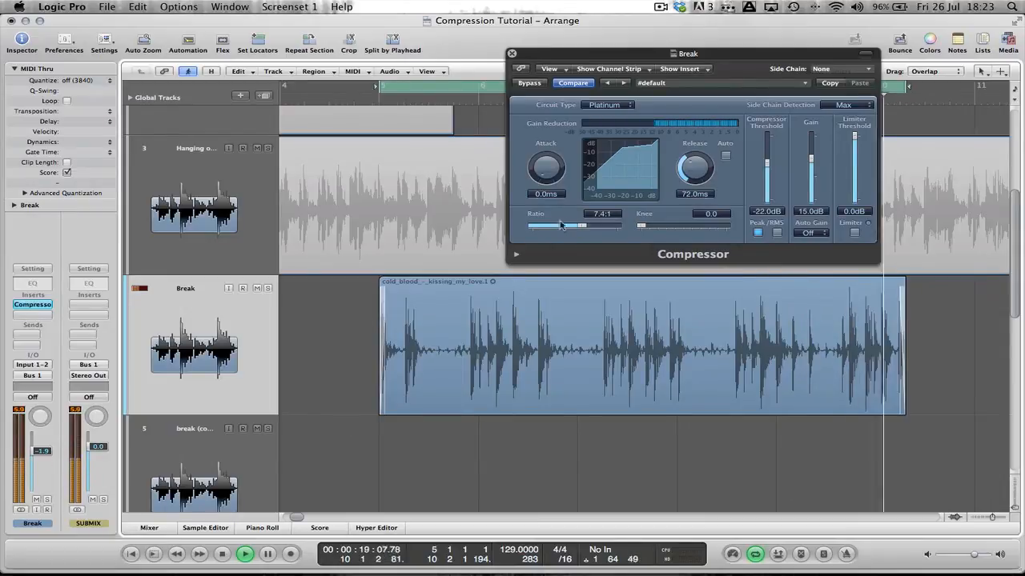
{"action": "key", "text": "space"}
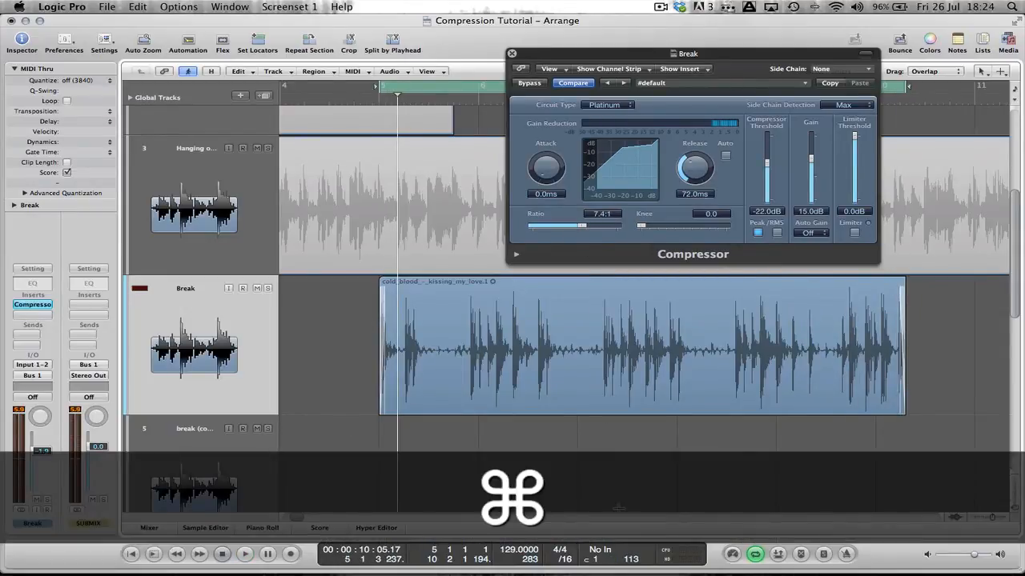
Bounce the compressed loop offline to break (comp).wav in the Audio Files folder, replacing the existing file
{"action": "key", "text": "super+b"}
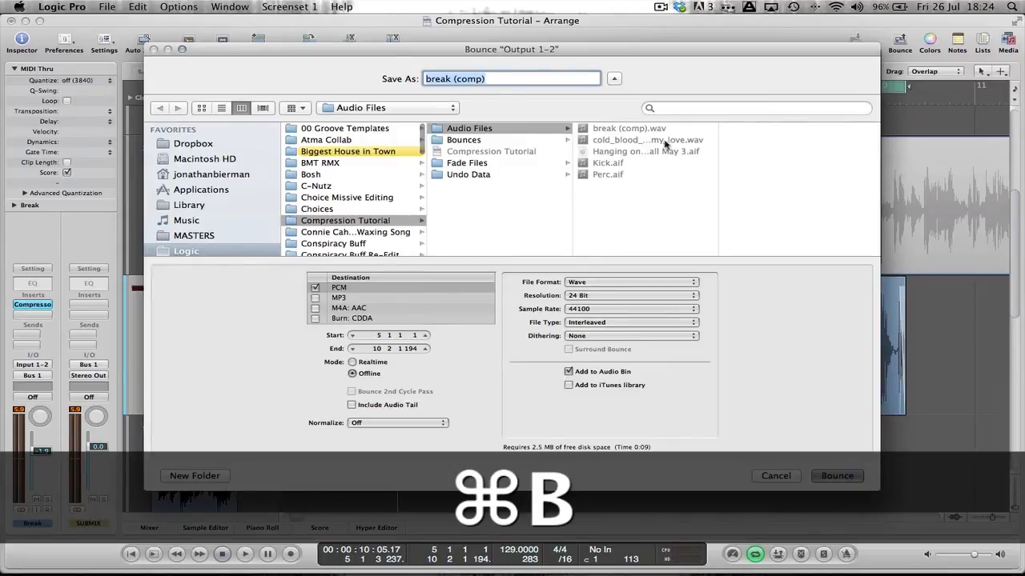
{"action": "left_click", "coordinate": [641, 131]}
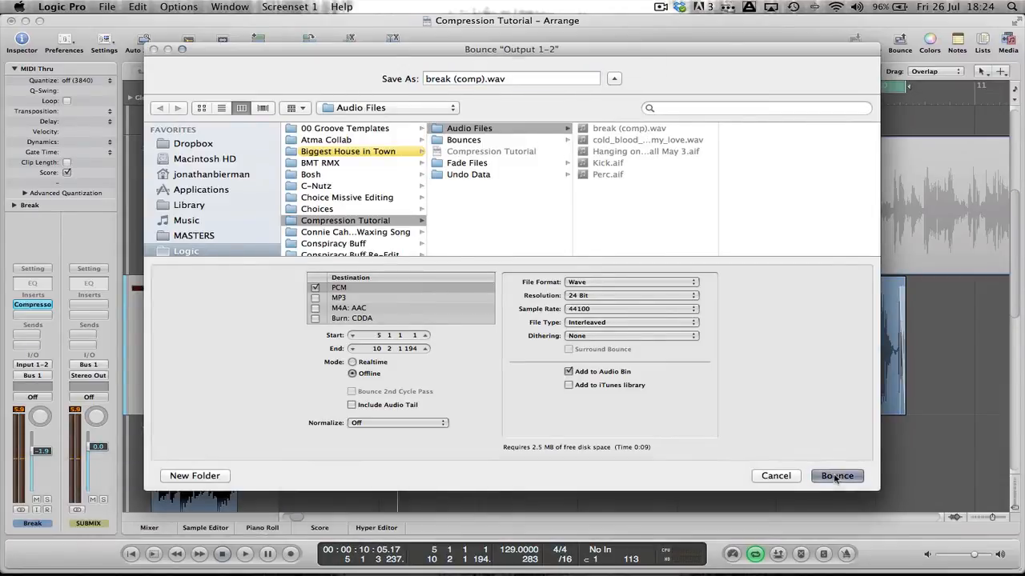
{"action": "key", "text": "Return"}
{"action": "left_click", "coordinate": [615, 134]}
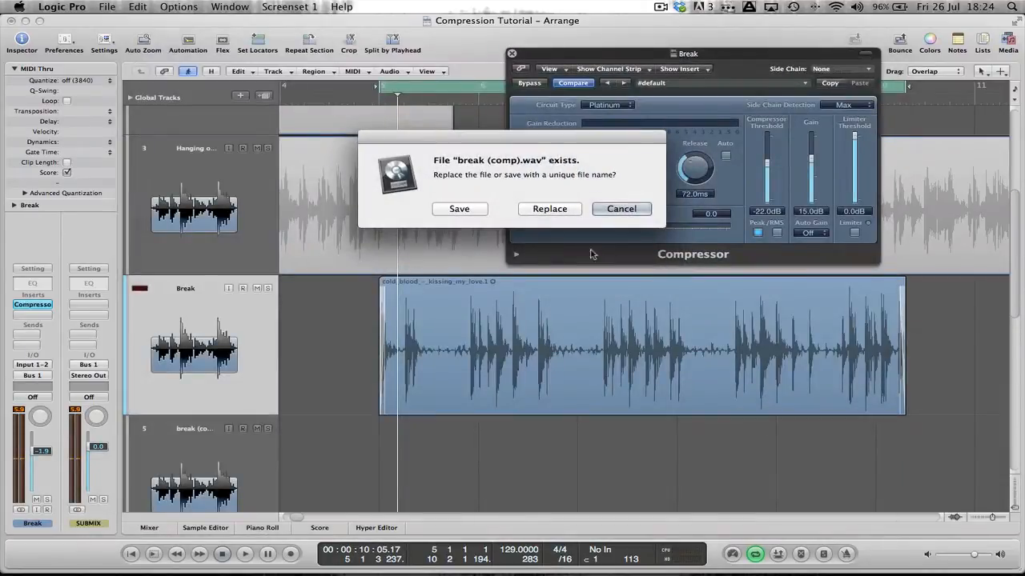
{"action": "left_click", "coordinate": [549, 209]}
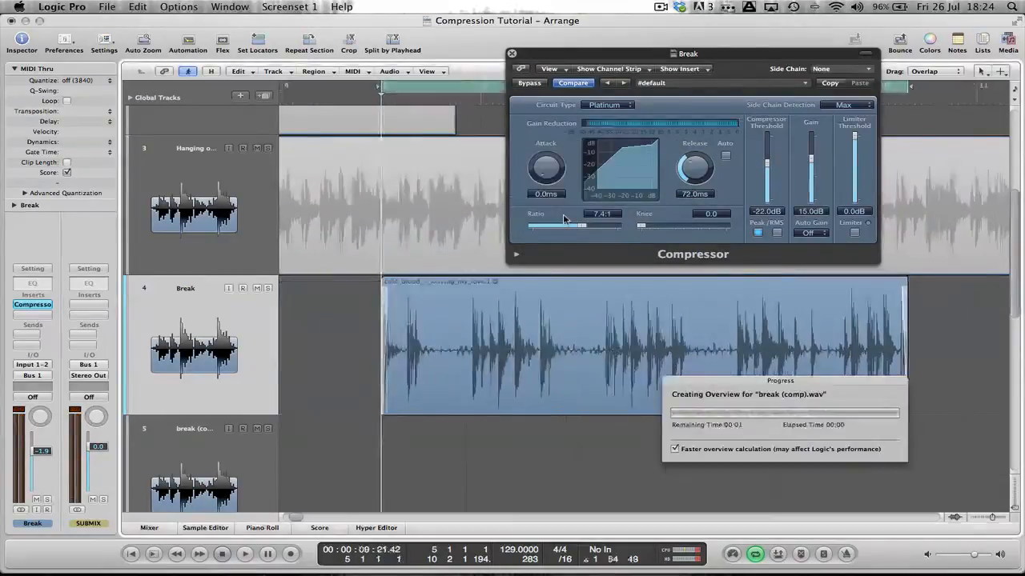
Place the bounced break (comp) audio on track 5 at bar 5, and hide the audio bin and compressor window
{"action": "key", "text": "b"}
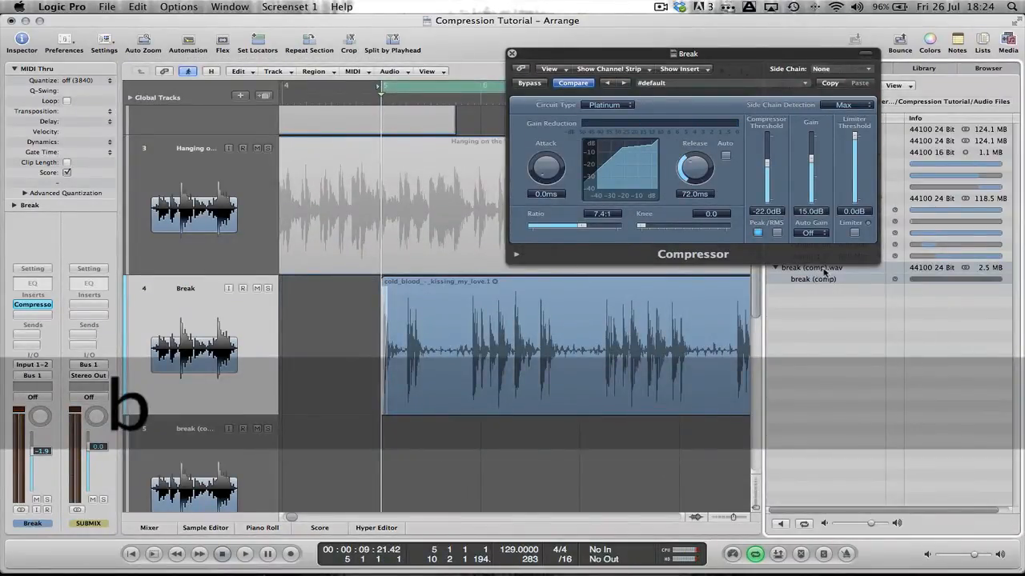
{"action": "left_click_drag", "start_coordinate": [817, 278], "coordinate": [380, 441]}
{"action": "scroll", "coordinate": [373, 441], "scroll_direction": "down", "scroll_amount": 5}
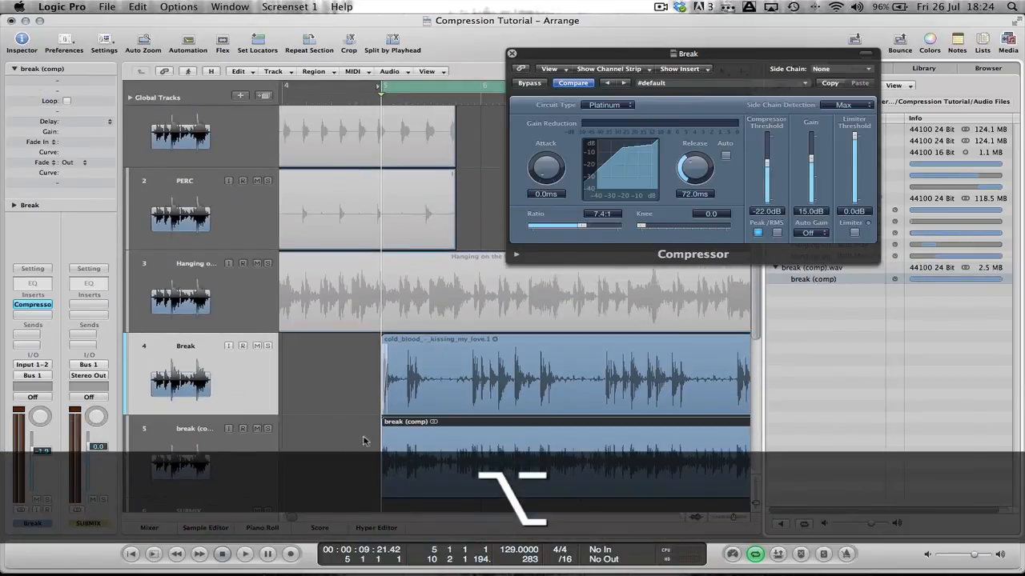
{"action": "key", "text": "b"}
{"action": "key", "text": "v"}
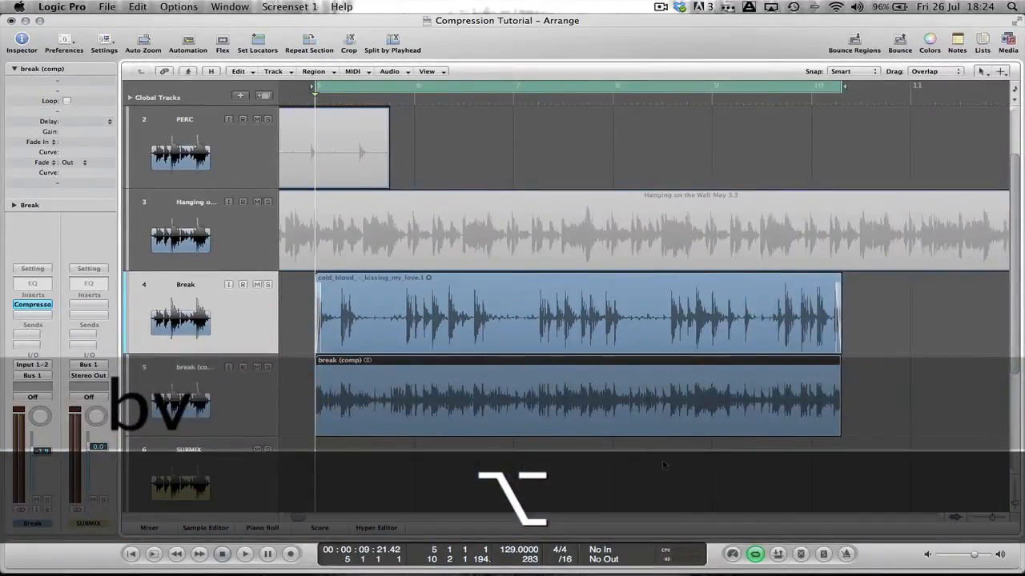
Examine the original Break waveform against the bounced break (comp) waveform up close from bar 5
{"action": "left_click", "coordinate": [484, 347], "text": "ctrl+alt"}
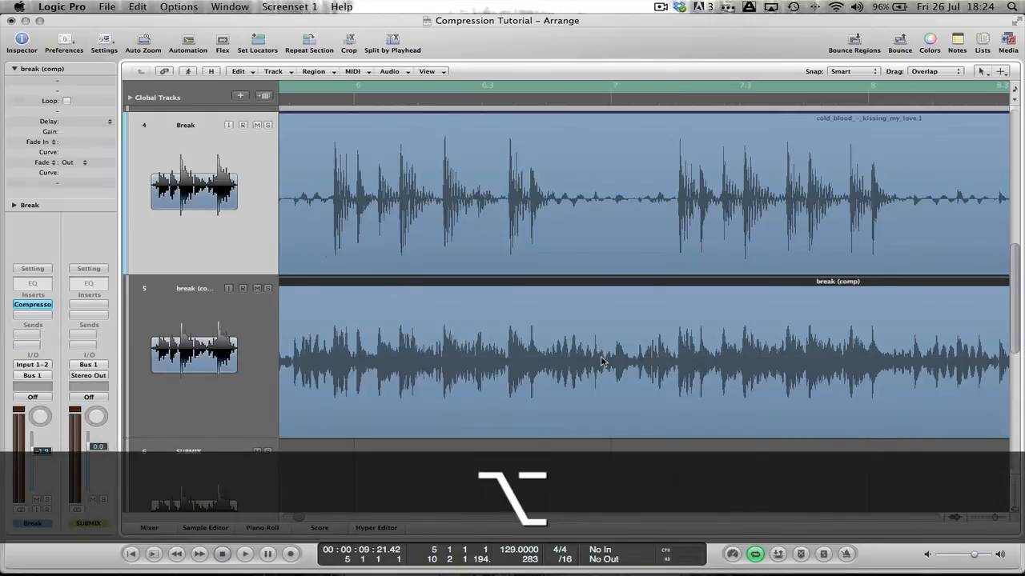
{"action": "scroll", "coordinate": [602, 362], "scroll_direction": "left", "scroll_amount": 4}
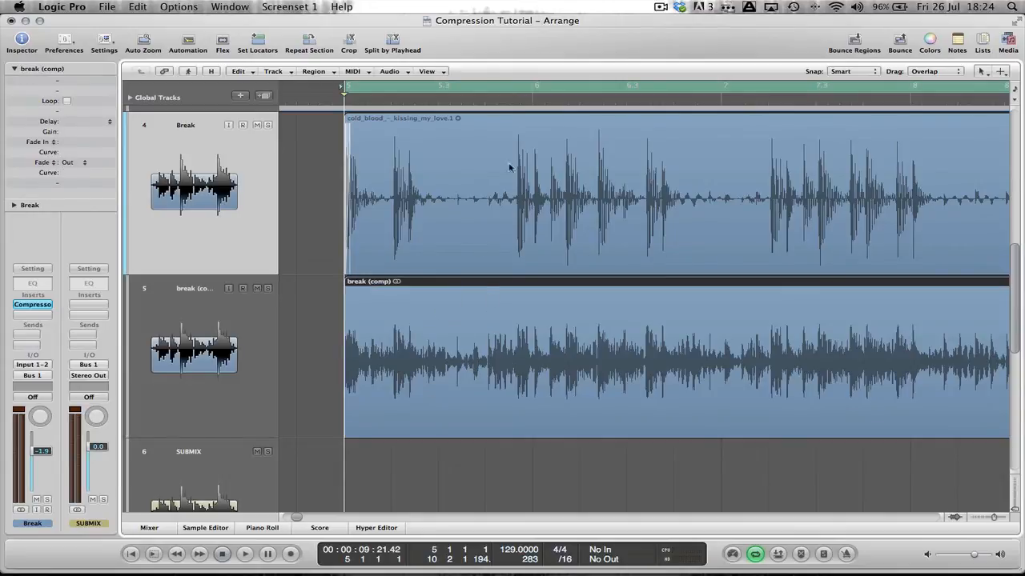
{"action": "left_click", "coordinate": [449, 210]}
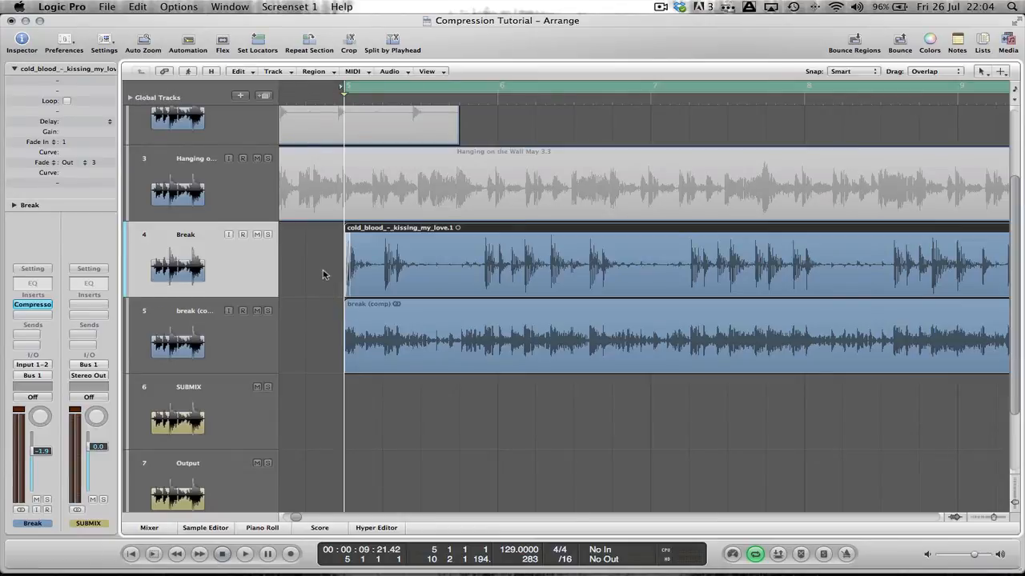
Unmute the Hanging on the Wall region, mute the Break and break (comp) regions, and select track 3
{"action": "left_click", "coordinate": [395, 189]}
{"action": "key", "text": "m"}
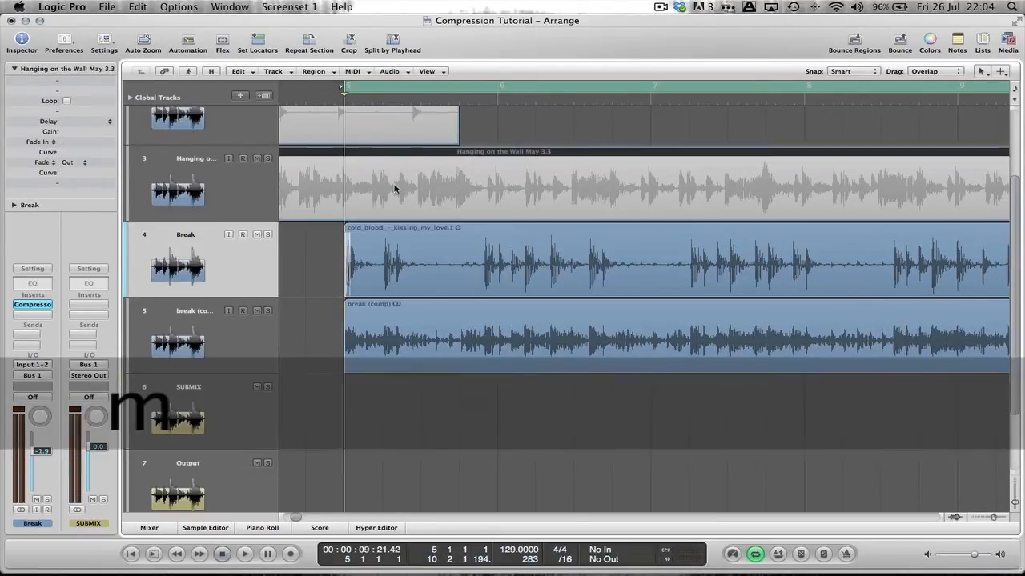
{"action": "left_click_drag", "start_coordinate": [317, 263], "coordinate": [424, 339]}
{"action": "key", "text": "m"}
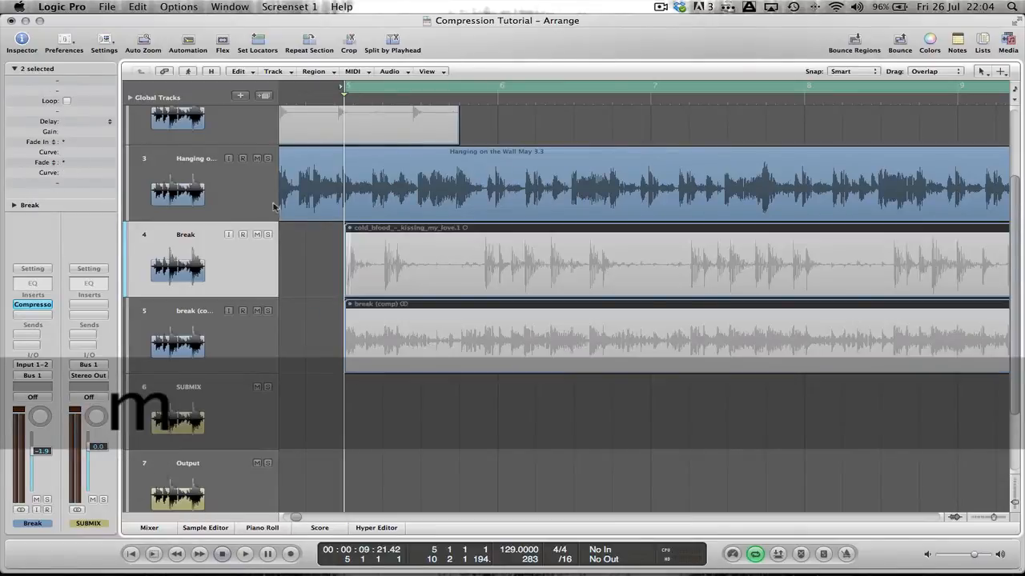
{"action": "left_click", "coordinate": [230, 189]}
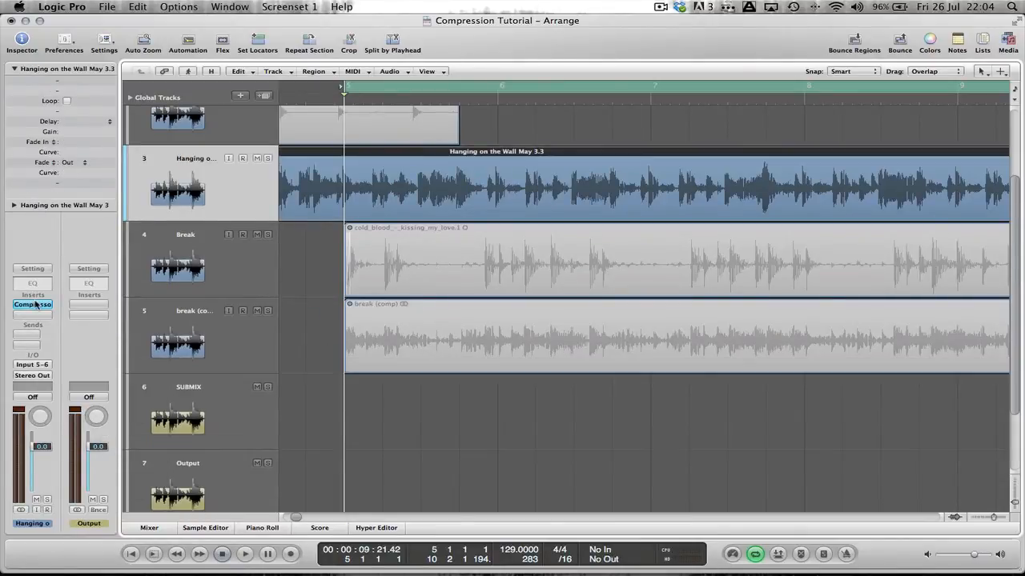
Swap the Break compressor window for the one on Hanging on the Wall May 3, and set its attack to 26.0 ms
{"action": "left_click", "coordinate": [36, 304]}
{"action": "left_click", "coordinate": [615, 56]}
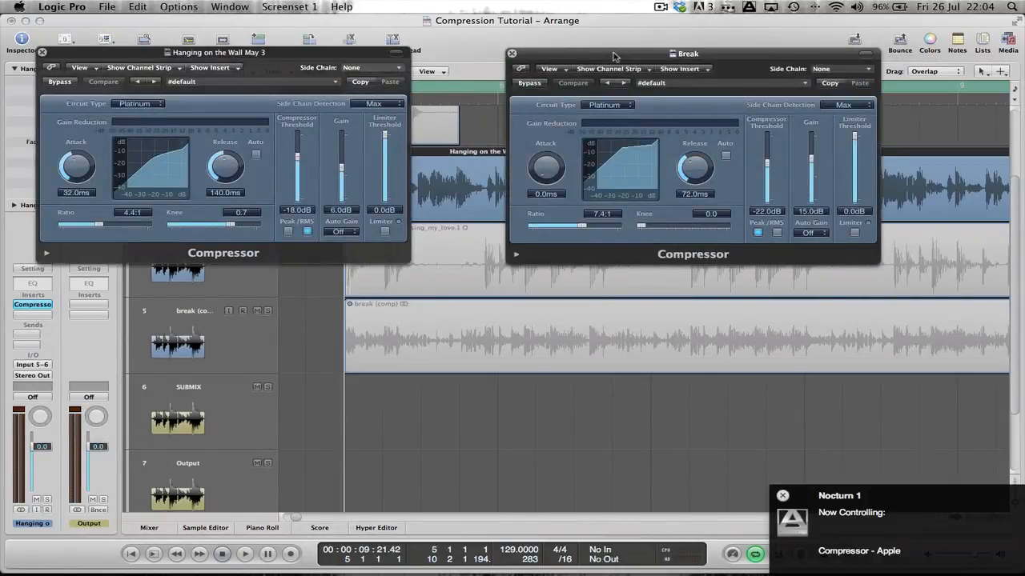
{"action": "key", "text": "super+w"}
{"action": "left_click_drag", "start_coordinate": [258, 56], "coordinate": [673, 196]}
{"action": "key", "text": "super+w"}
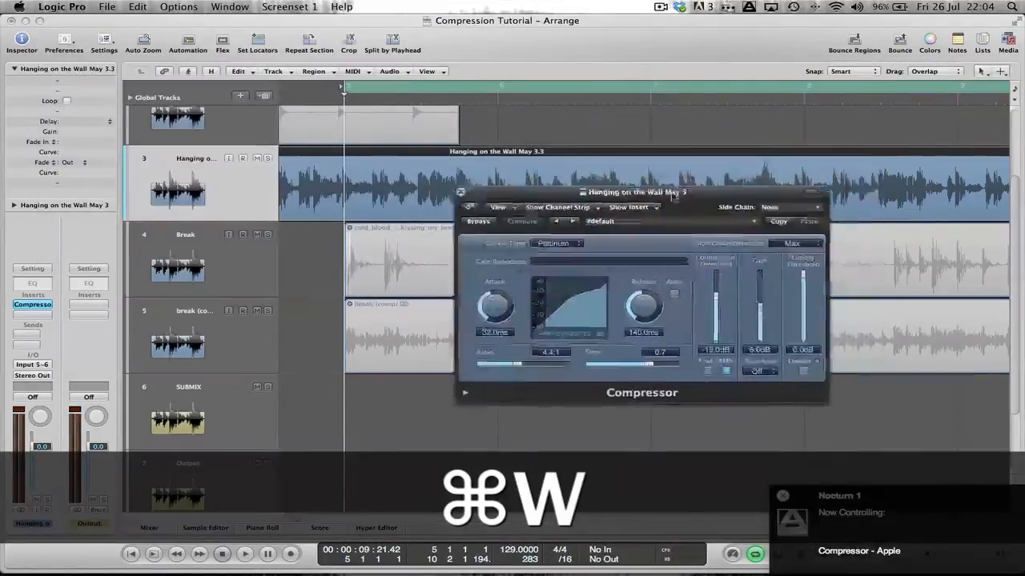
{"action": "mouse_move", "coordinate": [490, 309]}
{"action": "left_mouse_down"}
{"action": "mouse_move", "coordinate": [478, 327]}
{"action": "mouse_move", "coordinate": [489, 320]}
{"action": "left_mouse_up"}
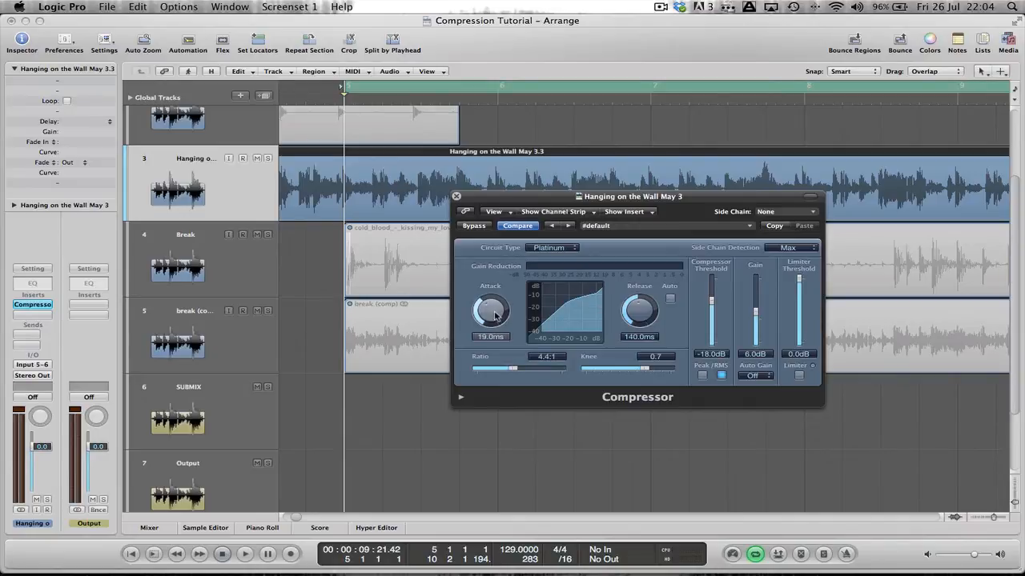
{"action": "left_click_drag", "start_coordinate": [491, 314], "coordinate": [493, 313]}
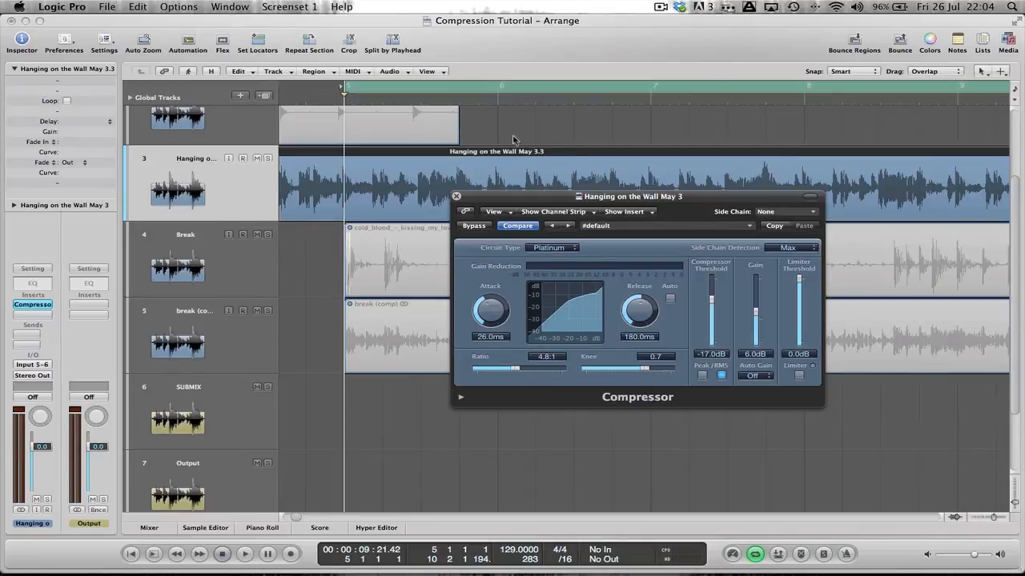
Turn off the cycle range and hide the compressor window to clear the arrangement
{"action": "scroll", "coordinate": [549, 137], "scroll_direction": "down", "scroll_amount": 3}
{"action": "scroll", "coordinate": [532, 140], "scroll_direction": "left", "scroll_amount": 5}
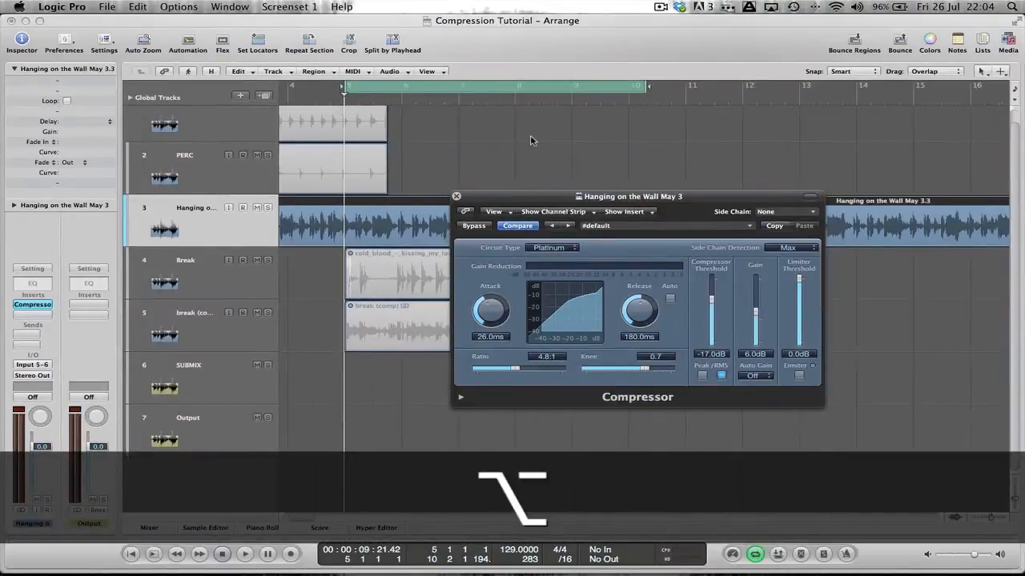
{"action": "key", "text": "c"}
{"action": "key", "text": "v"}
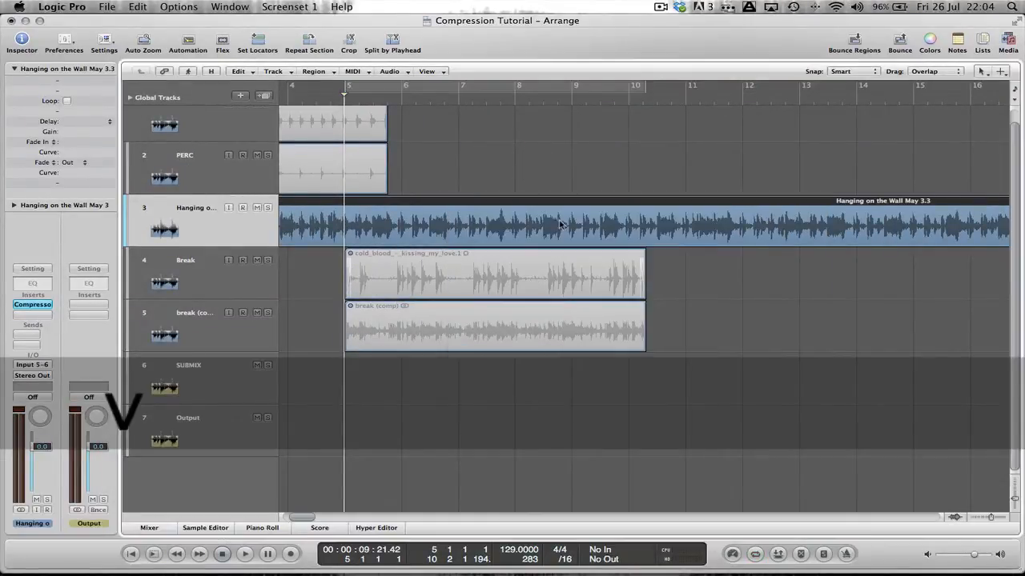
Extend the end of the Hanging on the Wall May 3.3 region to about bar 61
{"action": "scroll", "coordinate": [560, 226], "scroll_direction": "left", "scroll_amount": 6}
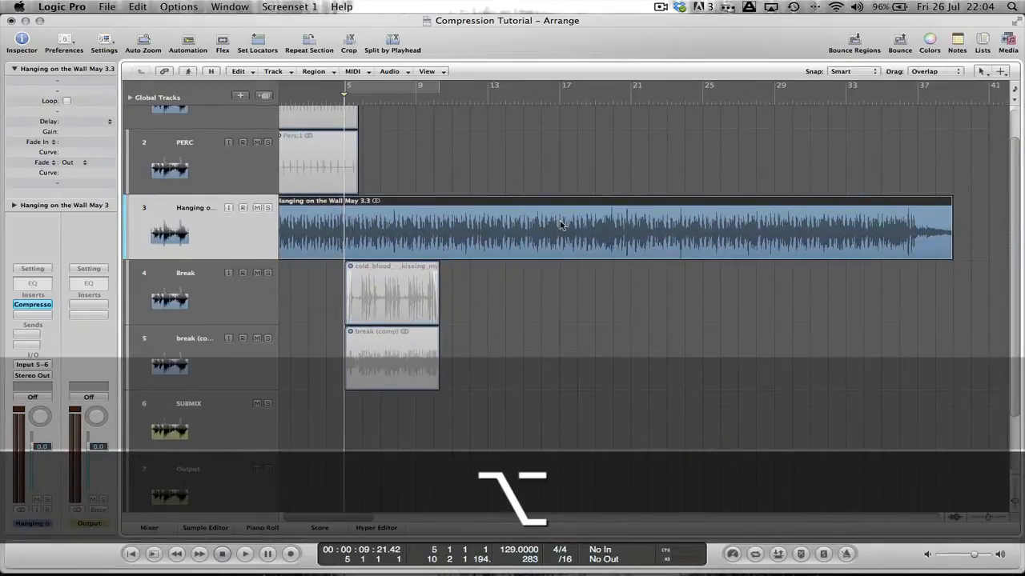
{"action": "scroll", "coordinate": [587, 249], "scroll_direction": "up", "scroll_amount": 2}
{"action": "left_click", "coordinate": [565, 292]}
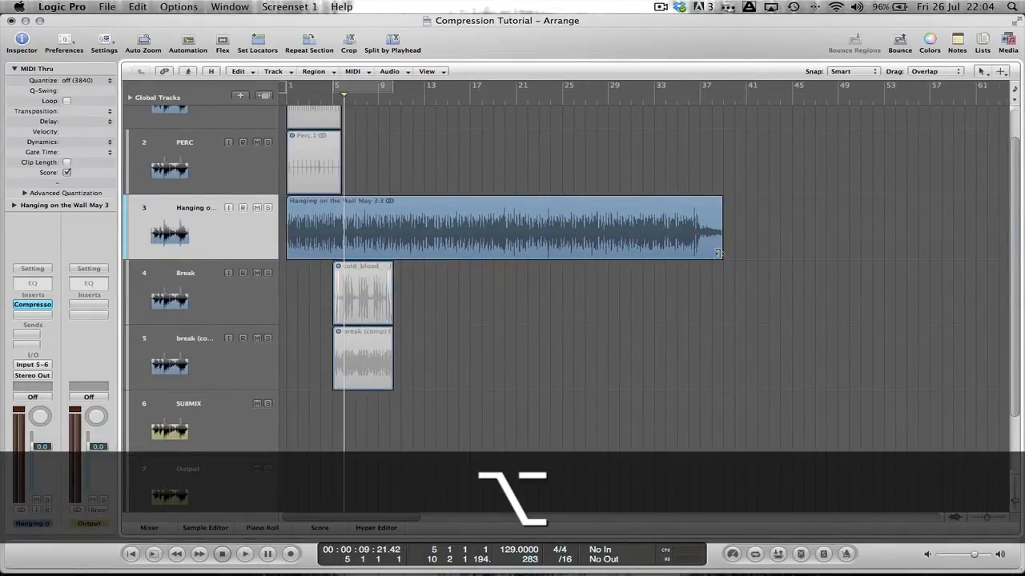
{"action": "left_click_drag", "start_coordinate": [719, 254], "coordinate": [974, 256]}
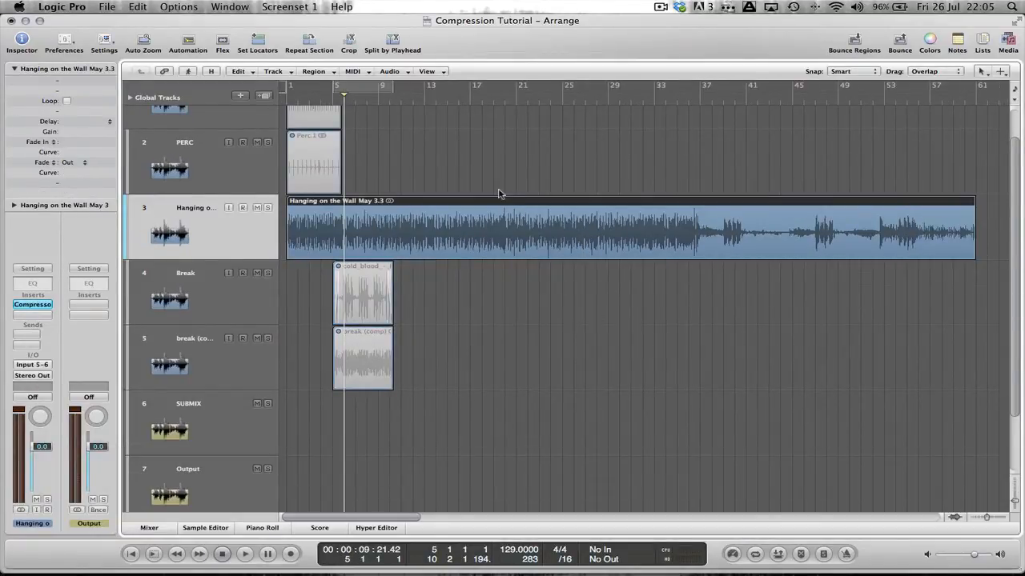
Bypass the compressor on the Hanging on the Wall track and bring its window back, placed clear of the track's waveform
{"action": "left_click_drag", "start_coordinate": [489, 165], "coordinate": [272, 359]}
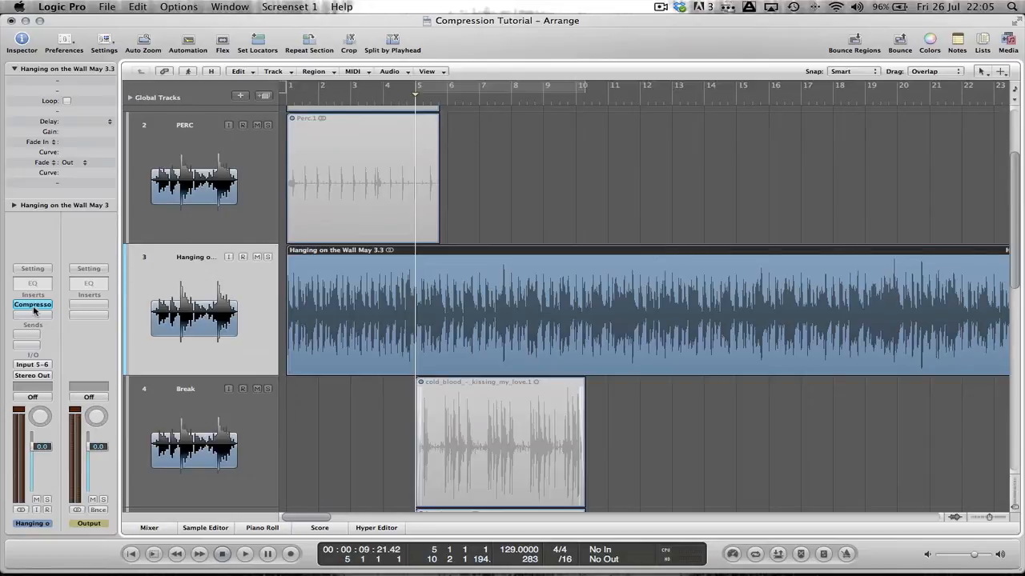
{"action": "key", "text": "alt"}
{"action": "key", "text": "v"}
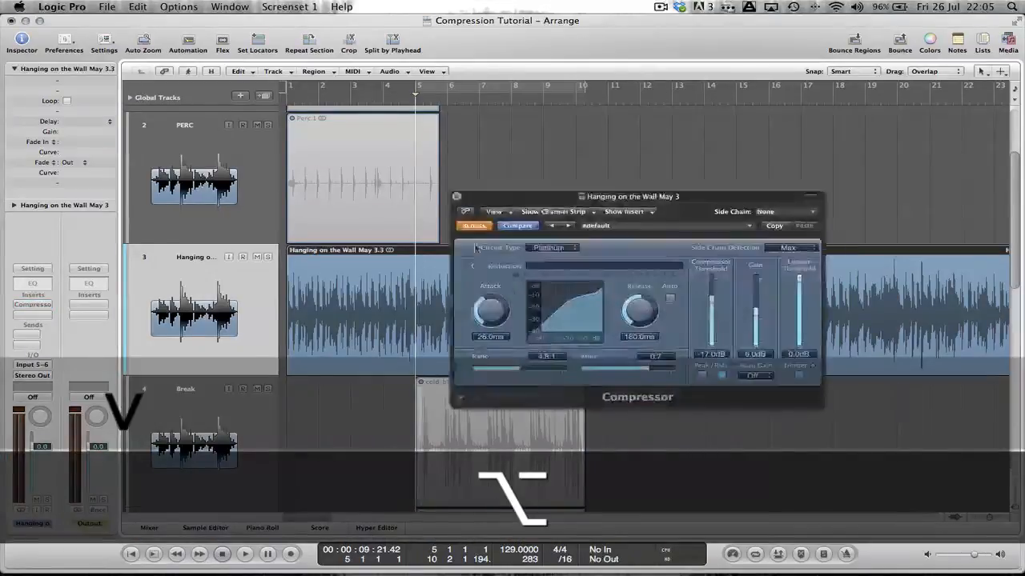
{"action": "left_click_drag", "start_coordinate": [522, 197], "coordinate": [656, 256]}
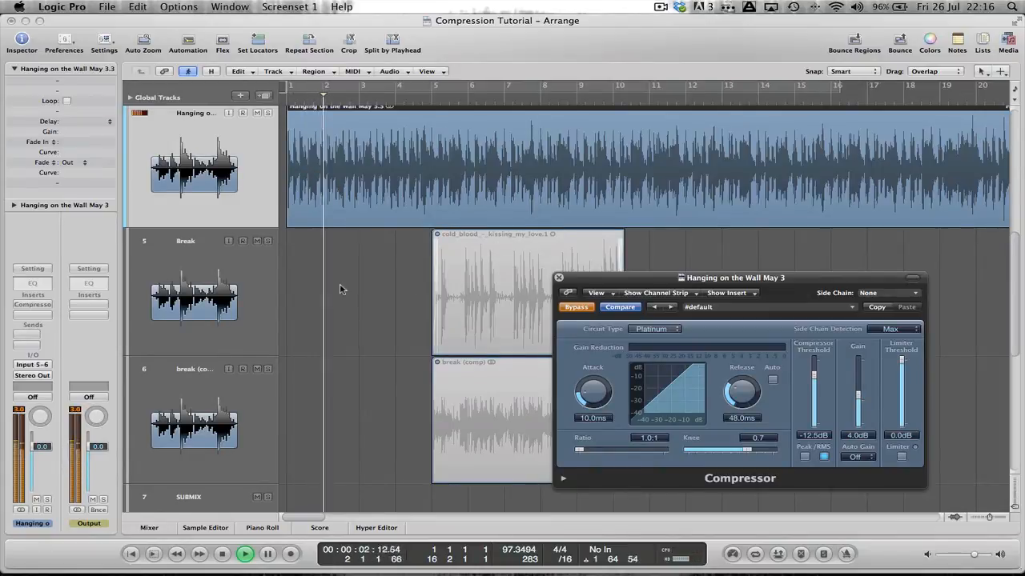
{"action": "scroll", "coordinate": [342, 289], "scroll_direction": "up", "scroll_amount": 1}
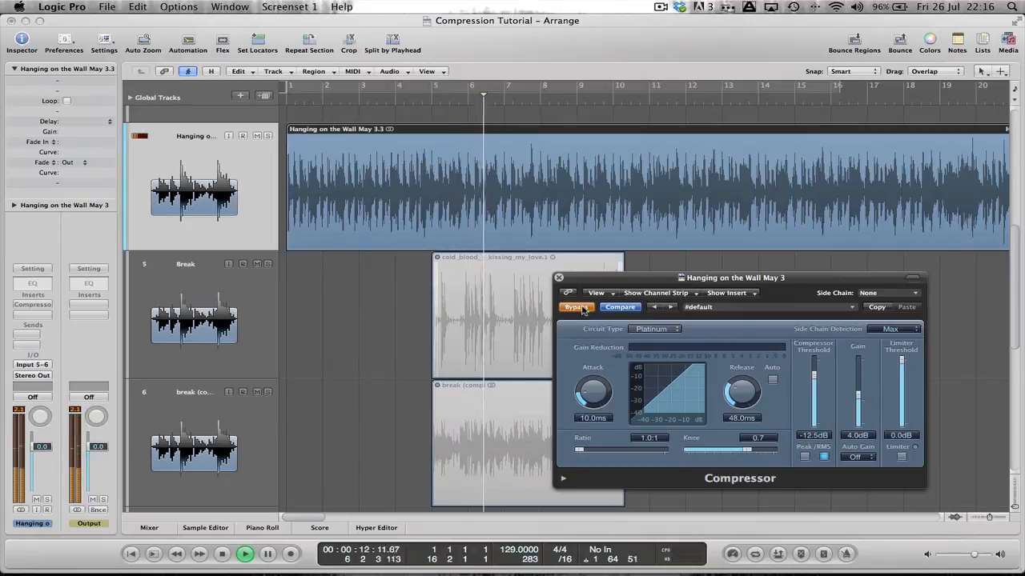
Re-enable the compressor during playback and set its gain to 0.0 dB, threshold to -16.0 dB and ratio to 1.7:1
{"action": "left_click", "coordinate": [582, 309]}
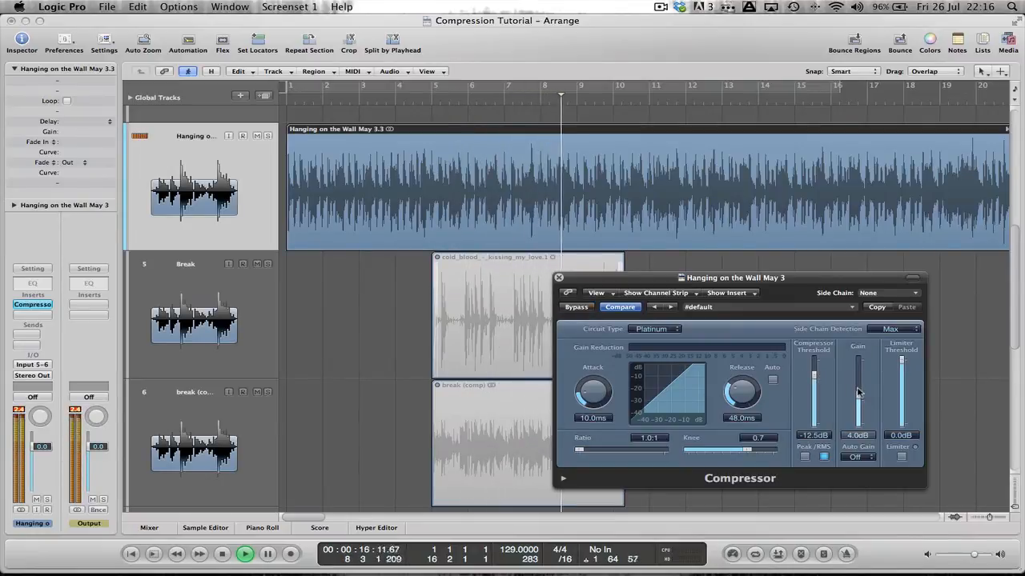
{"action": "left_click_drag", "start_coordinate": [858, 395], "coordinate": [860, 401]}
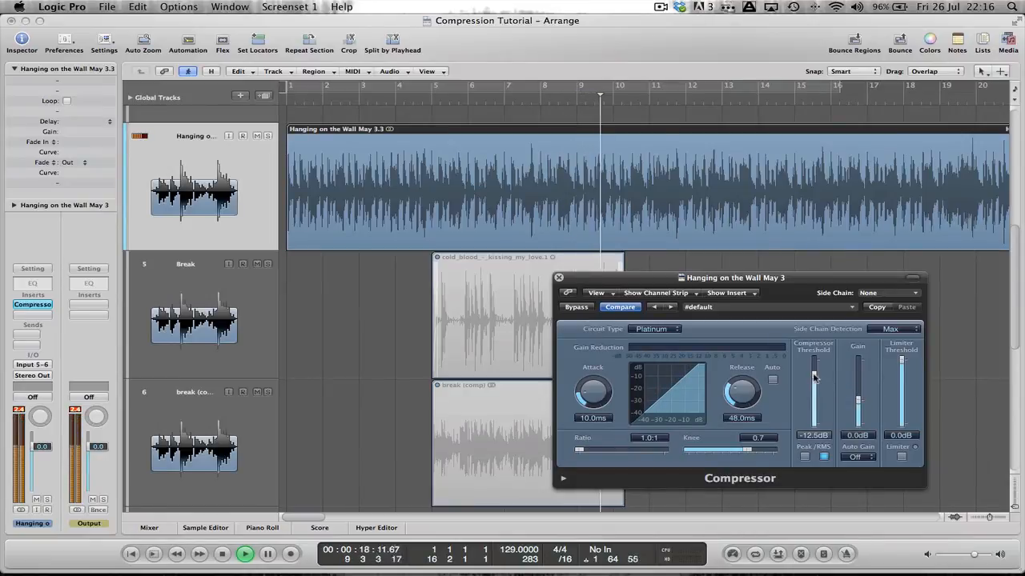
{"action": "left_click_drag", "start_coordinate": [814, 377], "coordinate": [814, 383]}
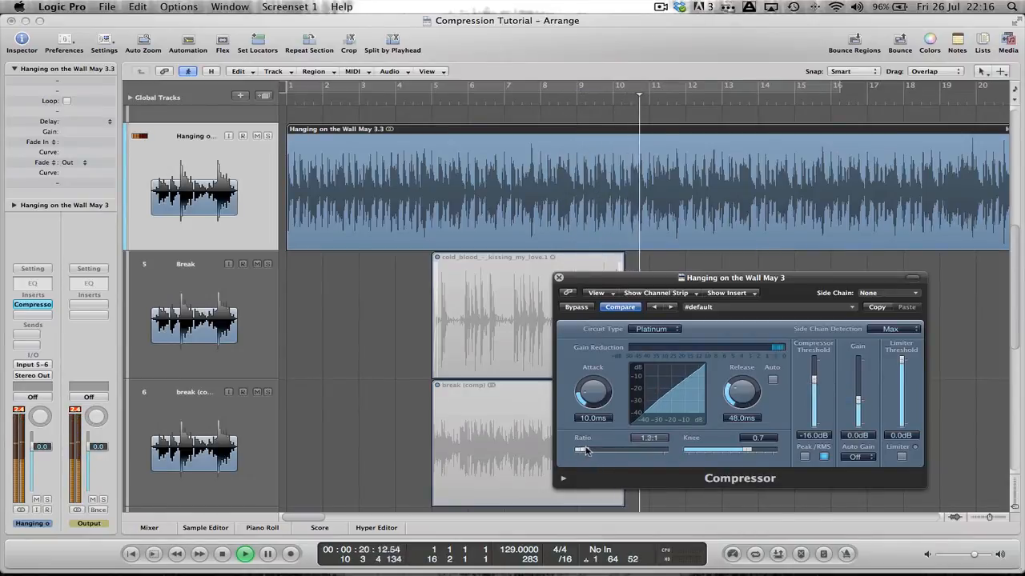
{"action": "left_click_drag", "start_coordinate": [581, 451], "coordinate": [590, 451]}
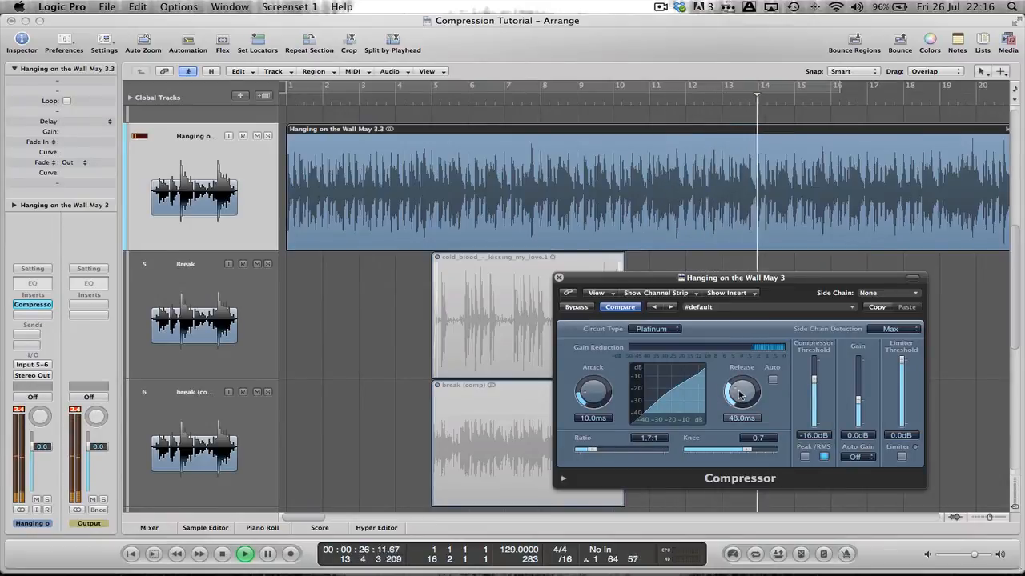
Set the compressor's attack to 50.0 ms, release to 520.0 ms and gain to 4.0 dB while the song plays
{"action": "left_click_drag", "start_coordinate": [741, 393], "coordinate": [740, 383]}
{"action": "left_click_drag", "start_coordinate": [593, 389], "coordinate": [593, 362]}
{"action": "left_click_drag", "start_coordinate": [743, 392], "coordinate": [750, 372]}
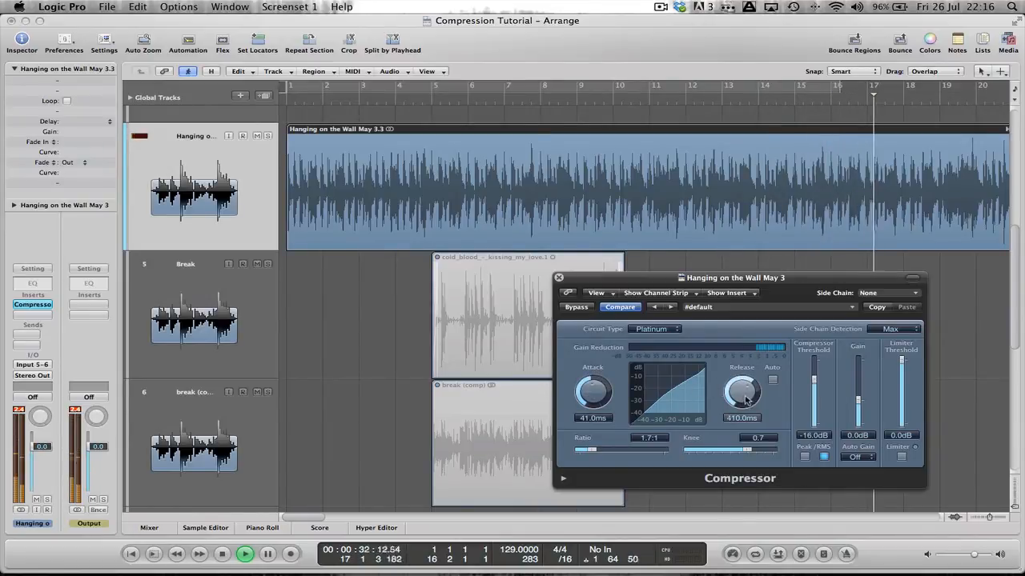
{"action": "left_click_drag", "start_coordinate": [598, 396], "coordinate": [600, 391]}
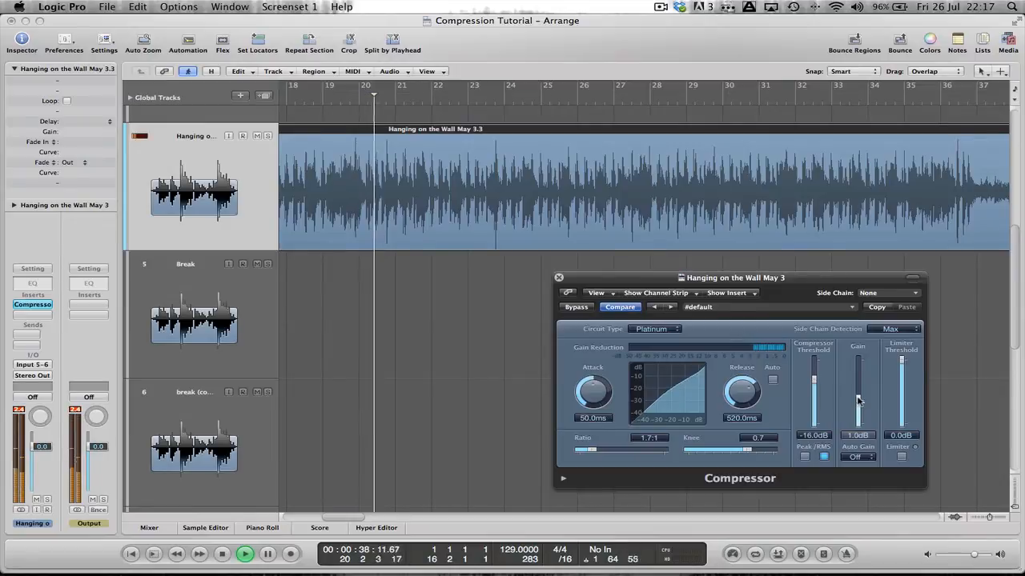
{"action": "left_click_drag", "start_coordinate": [858, 400], "coordinate": [858, 394]}
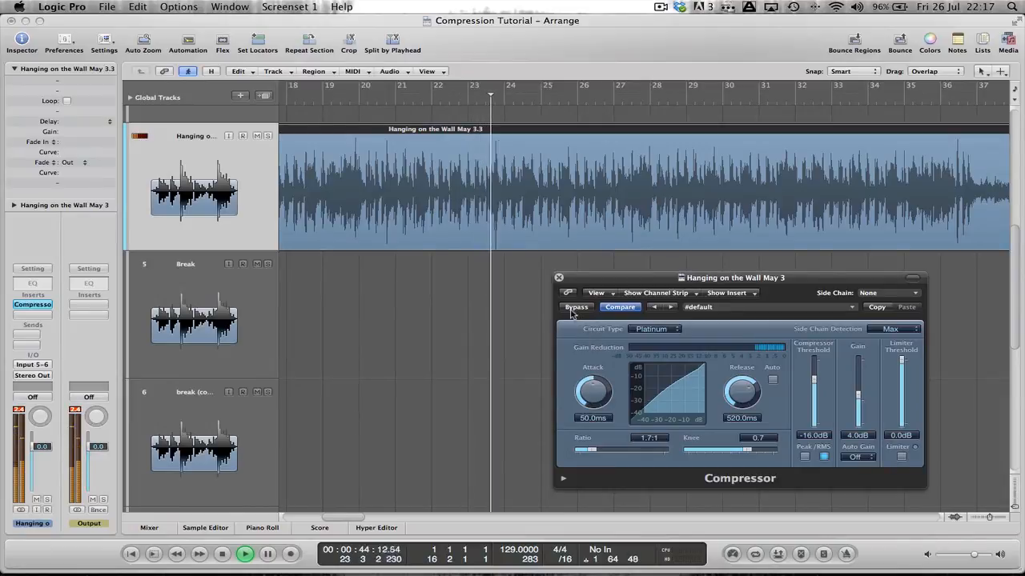
Cycle bars 17 to 32 and compare the song with the compressor bypassed and active, stopping playback at the end
{"action": "scroll", "coordinate": [472, 305], "scroll_direction": "down", "scroll_amount": 1}
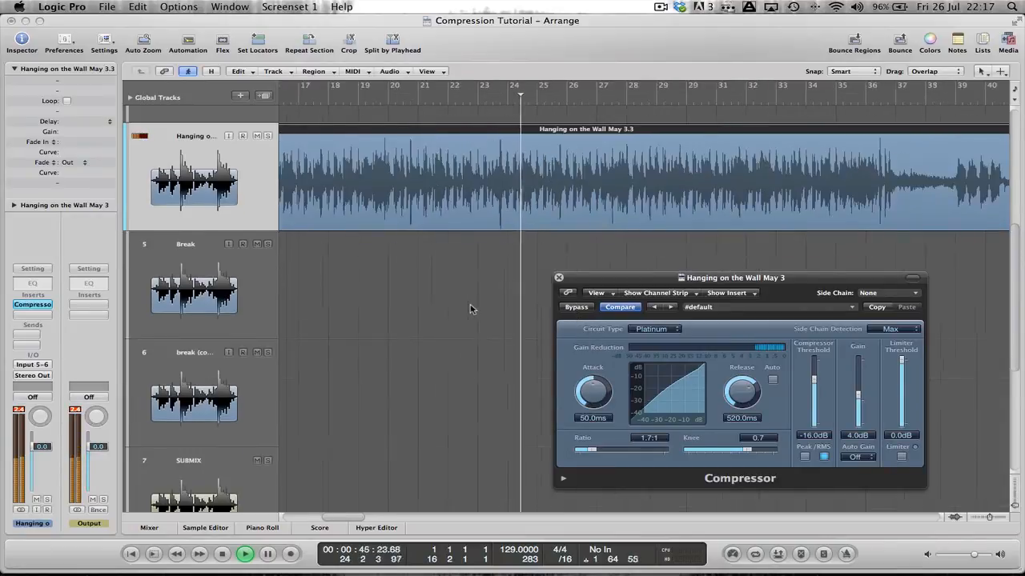
{"action": "left_click_drag", "start_coordinate": [293, 88], "coordinate": [749, 86]}
{"action": "left_click", "coordinate": [576, 307]}
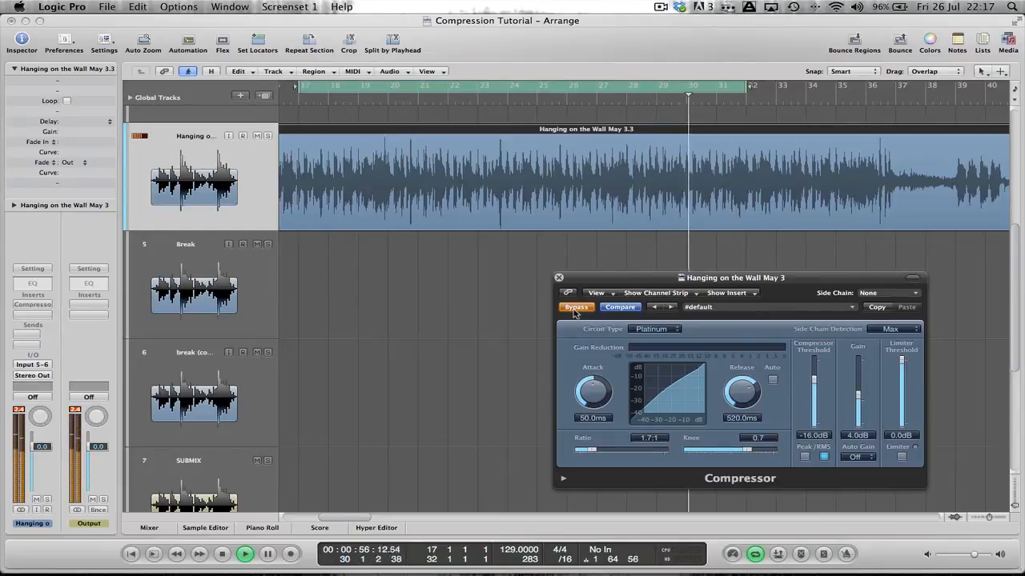
{"action": "left_click", "coordinate": [574, 311]}
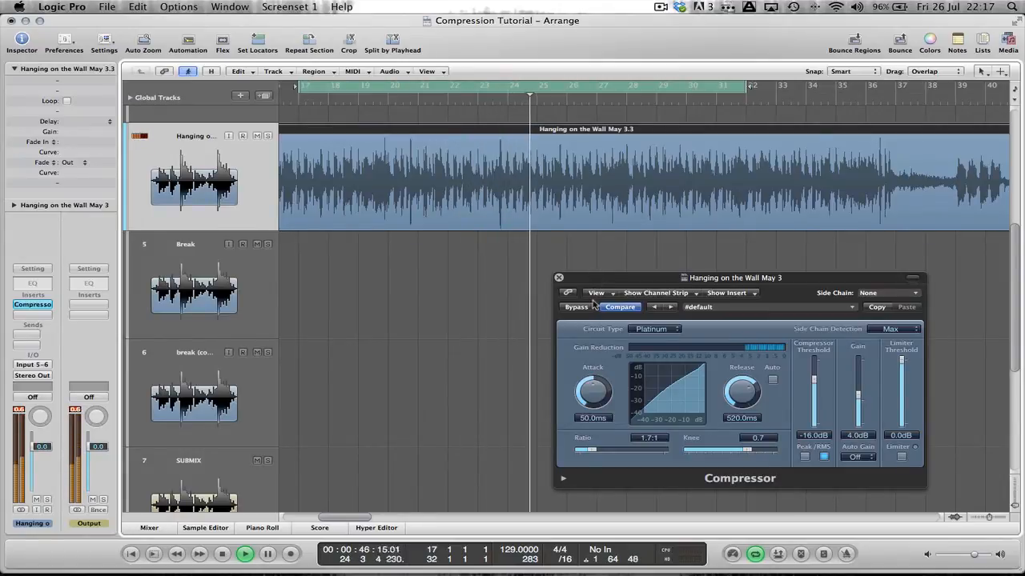
{"action": "key", "text": "space"}
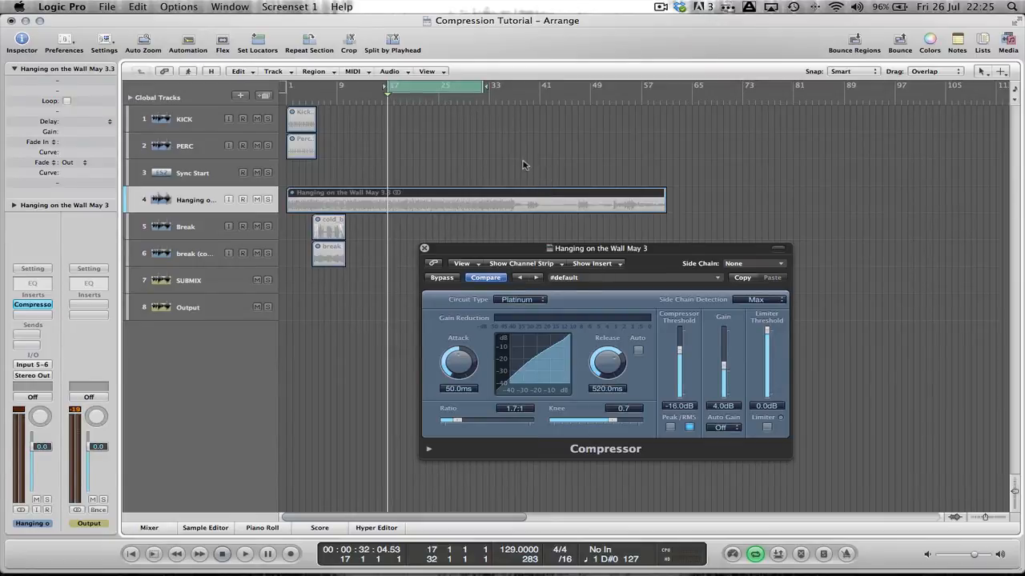
With cycling off, record a one-bar MIDI region on the Sync Start track from bar 17, and lengthen its C#2 note to one beat
{"action": "left_click", "coordinate": [431, 88]}
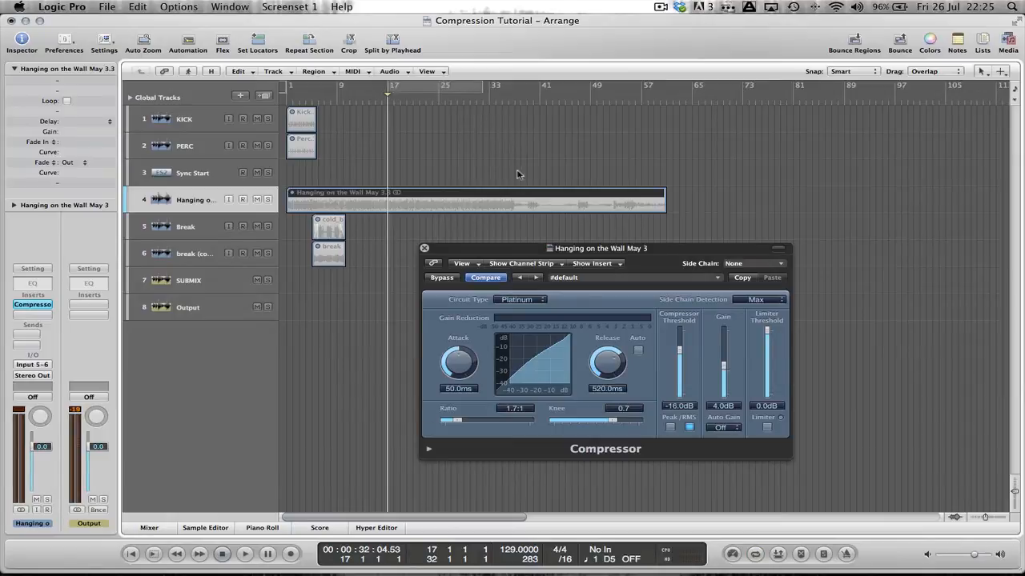
{"action": "left_click_drag", "start_coordinate": [528, 165], "coordinate": [333, 333]}
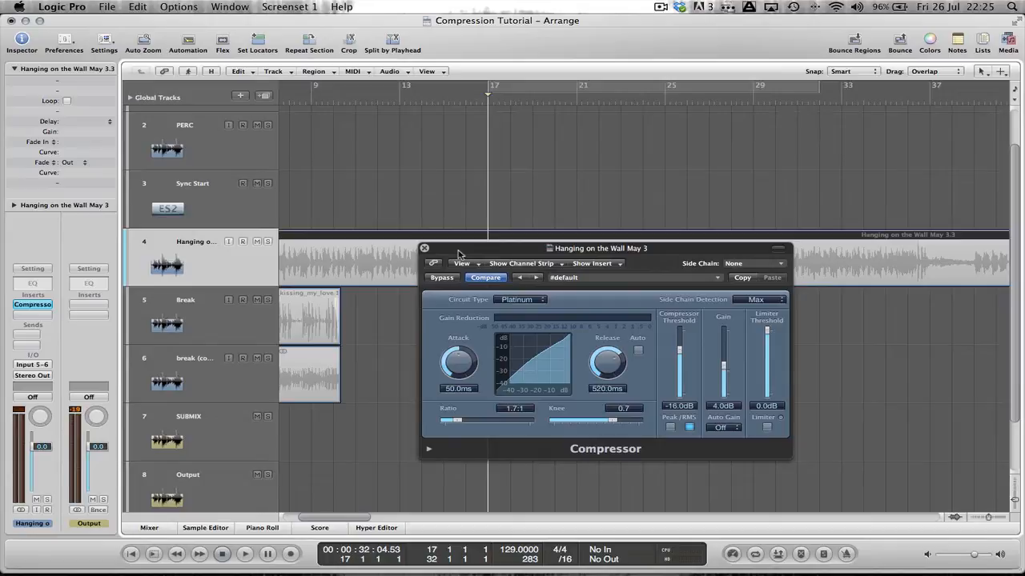
{"action": "left_click", "coordinate": [237, 210]}
{"action": "key", "text": "r"}
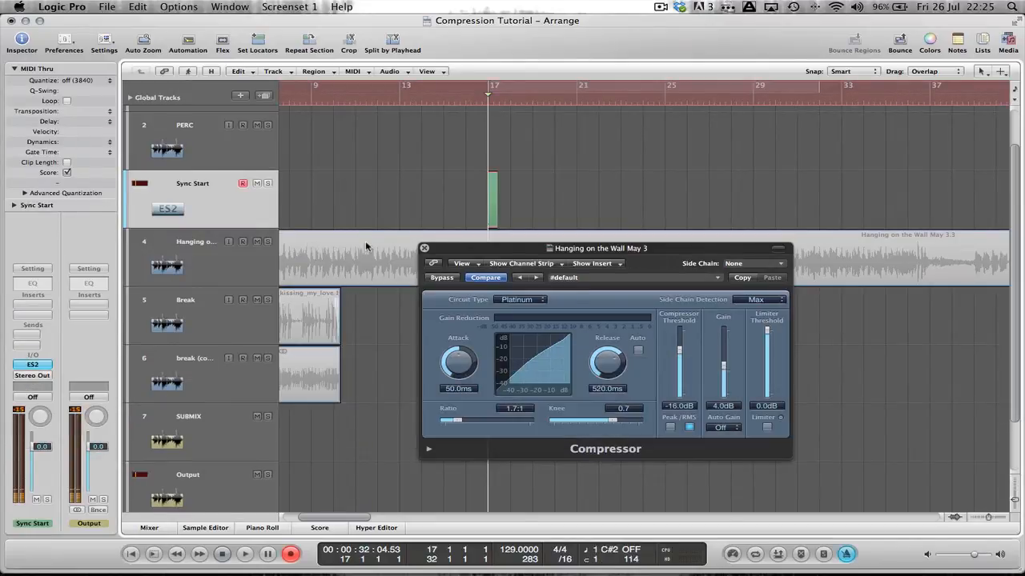
{"action": "key", "text": "r"}
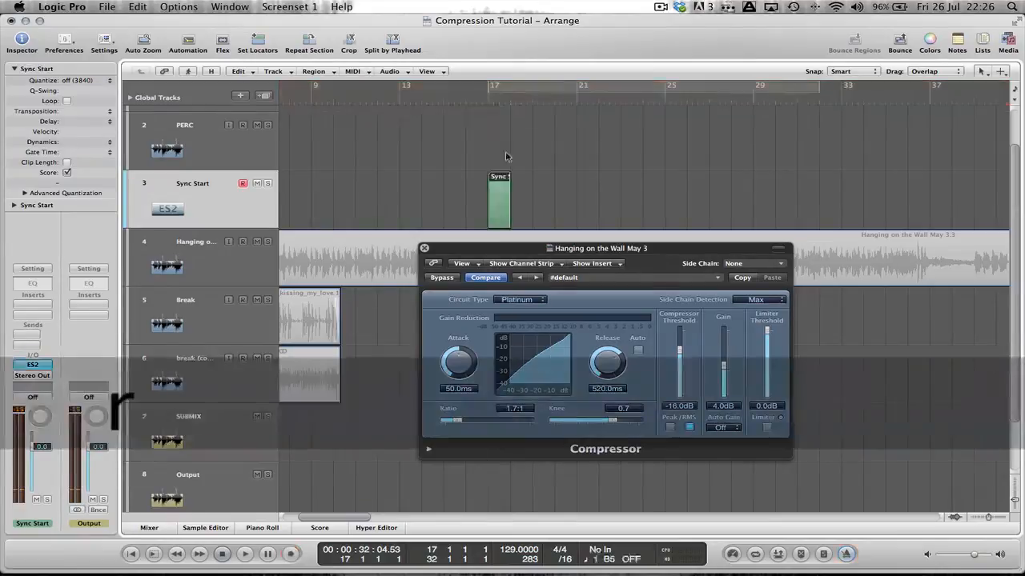
{"action": "double_click", "coordinate": [492, 191]}
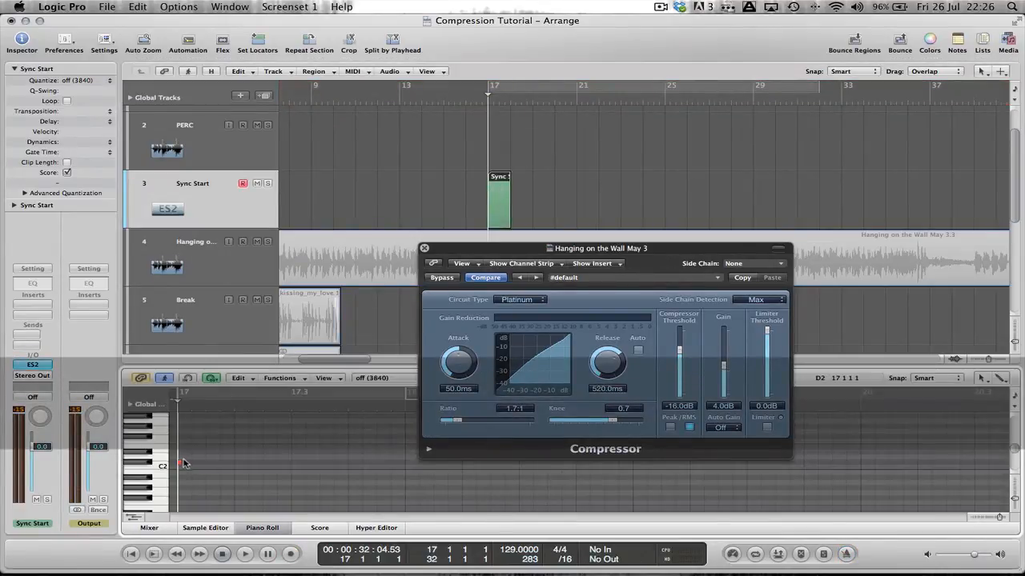
{"action": "left_click_drag", "start_coordinate": [183, 464], "coordinate": [234, 464]}
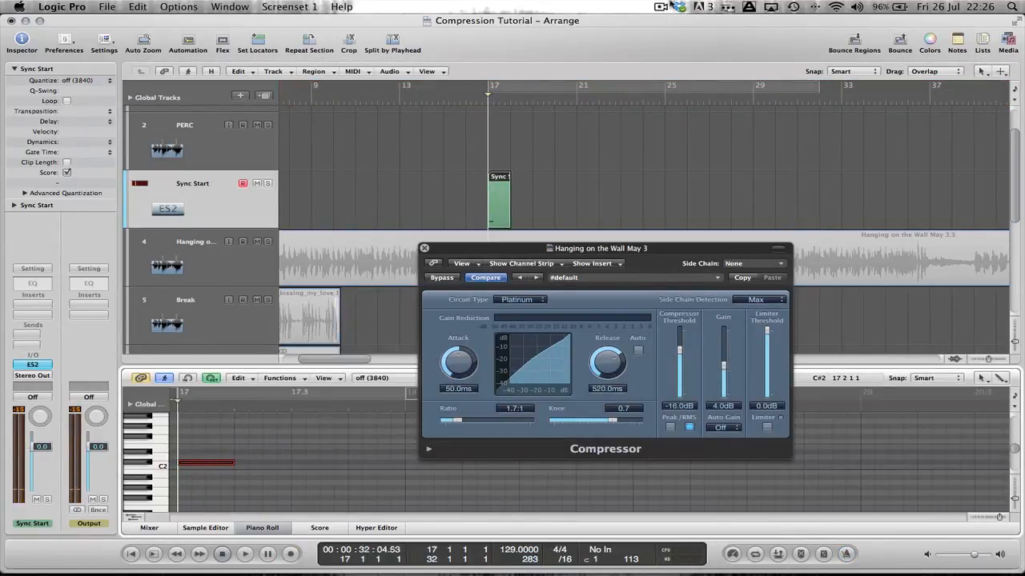
Set a one-bar cycle from bar 17 to 18 and bounce it offline as a 24-bit Wave file named sine
{"action": "left_click", "coordinate": [511, 89]}
{"action": "left_click", "coordinate": [496, 89]}
{"action": "left_click_drag", "start_coordinate": [490, 89], "coordinate": [516, 90]}
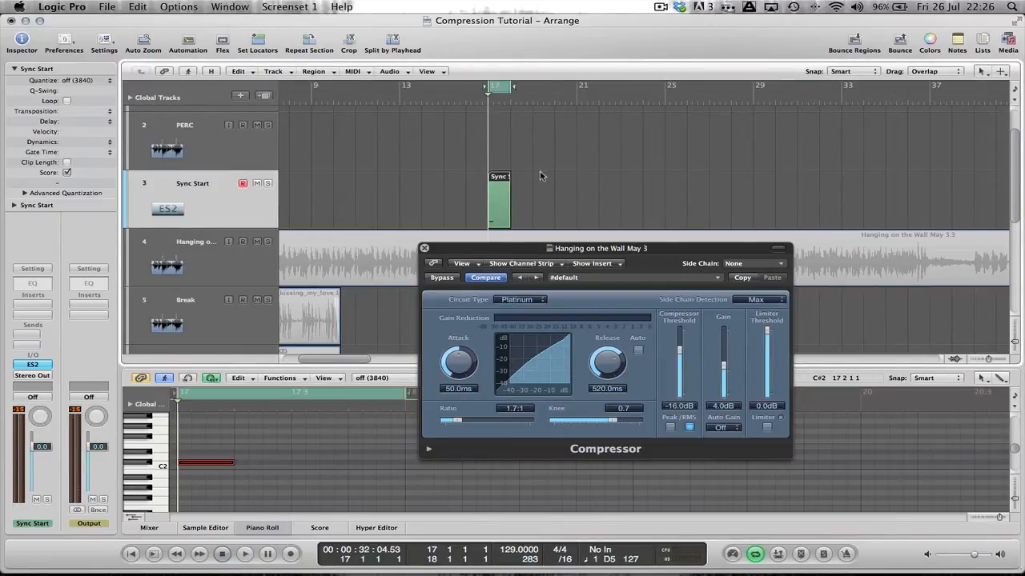
{"action": "key", "text": "super"}
{"action": "key", "text": "super+b"}
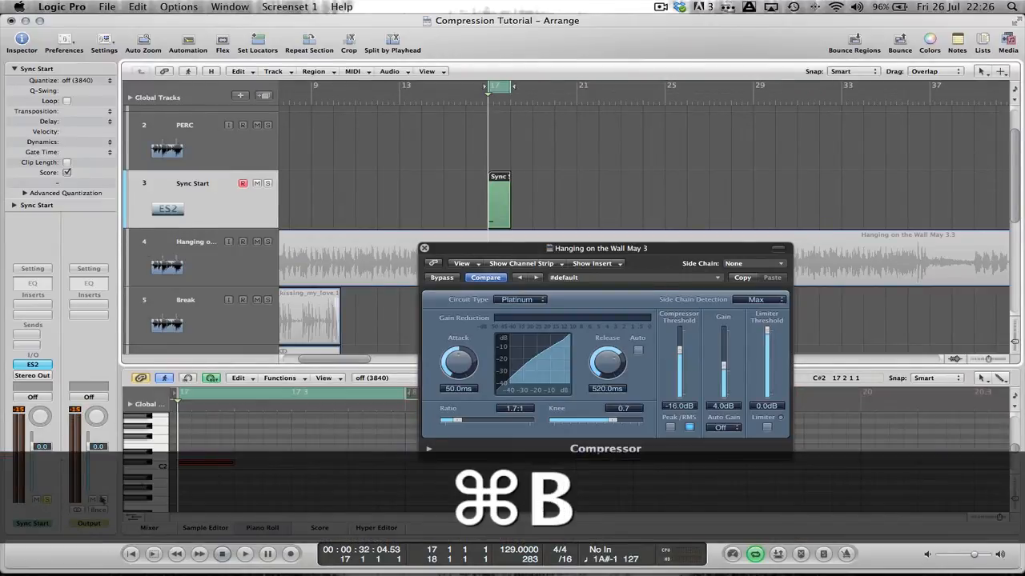
{"action": "type", "text": "sine"}
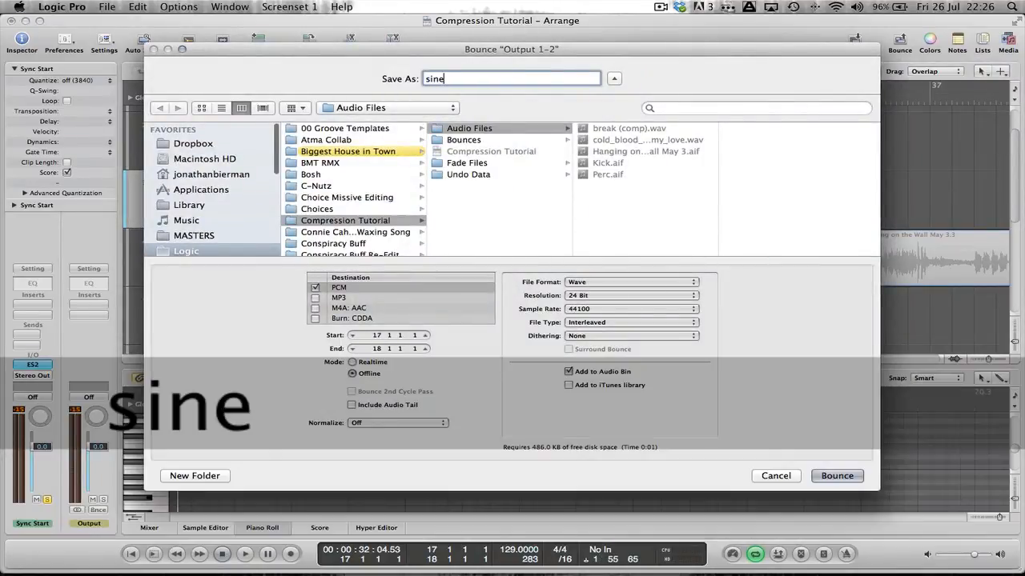
{"action": "key", "text": "Return"}
Place the bounced sine.wav from the audio bin at bar 17 and move it onto a new audio track below break (comp)
{"action": "key", "text": "b"}
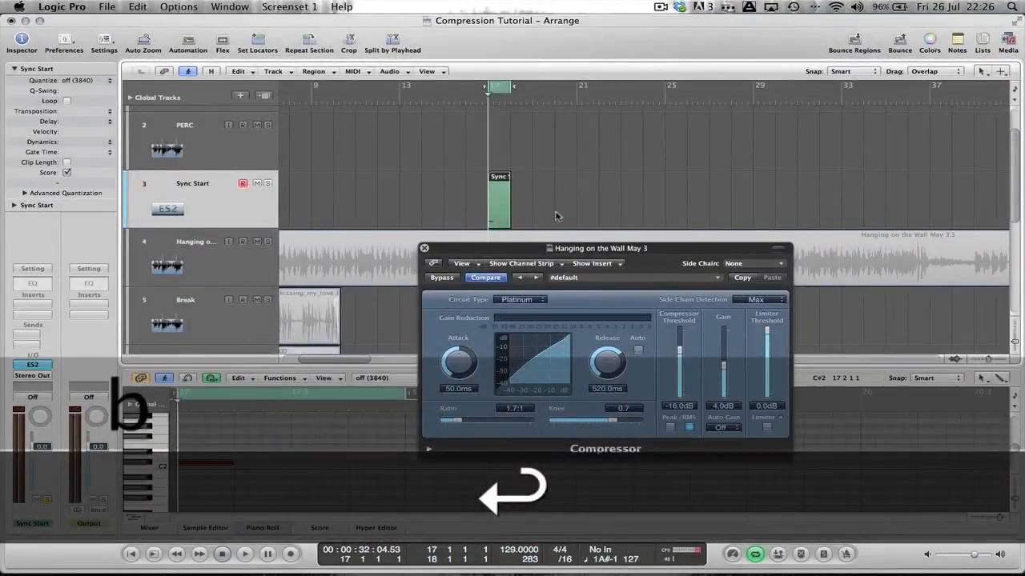
{"action": "left_click_drag", "start_coordinate": [708, 253], "coordinate": [861, 312]}
{"action": "key", "text": "v"}
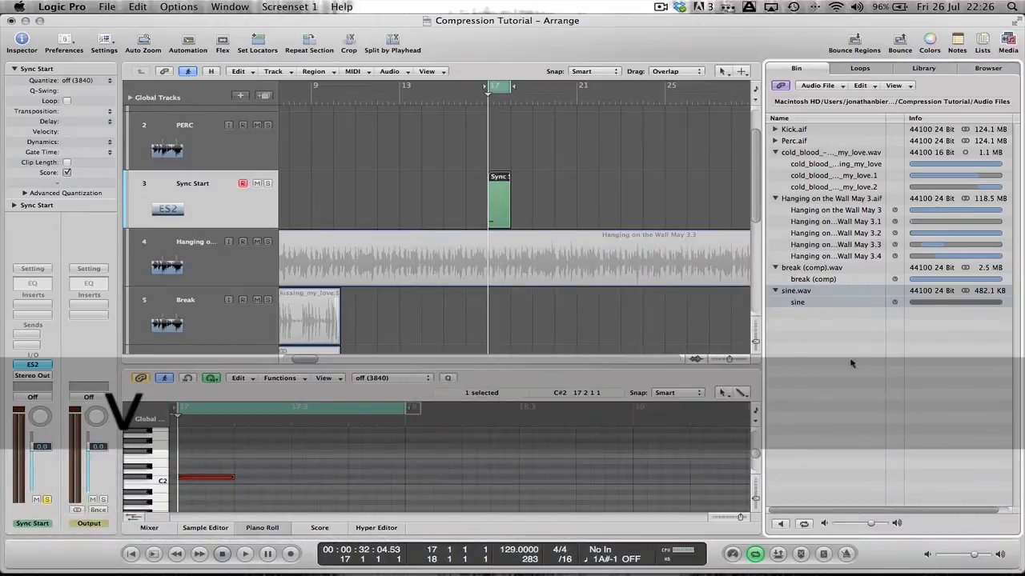
{"action": "key", "text": "p"}
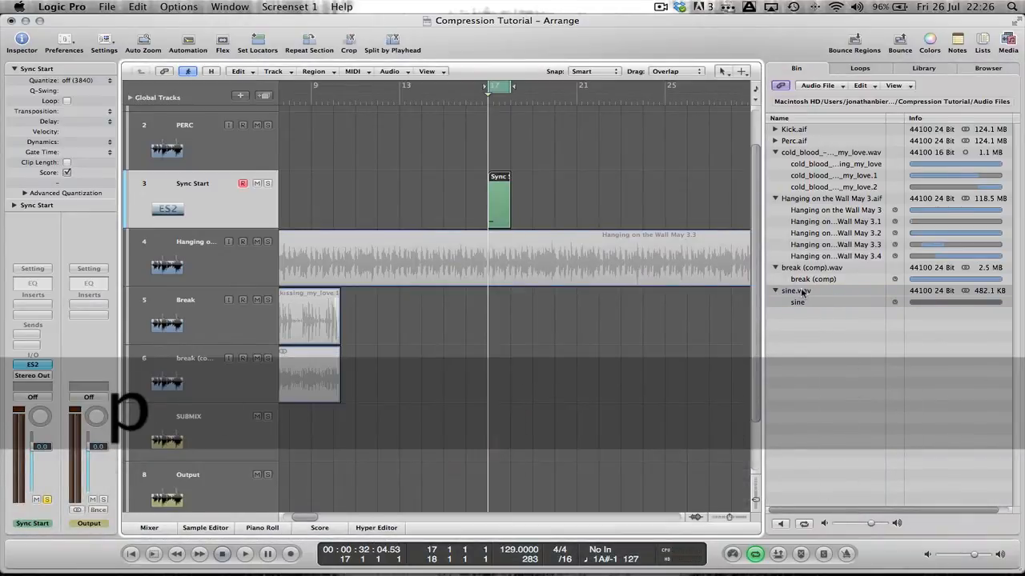
{"action": "left_click_drag", "start_coordinate": [803, 292], "coordinate": [487, 376]}
{"action": "left_click", "coordinate": [176, 391]}
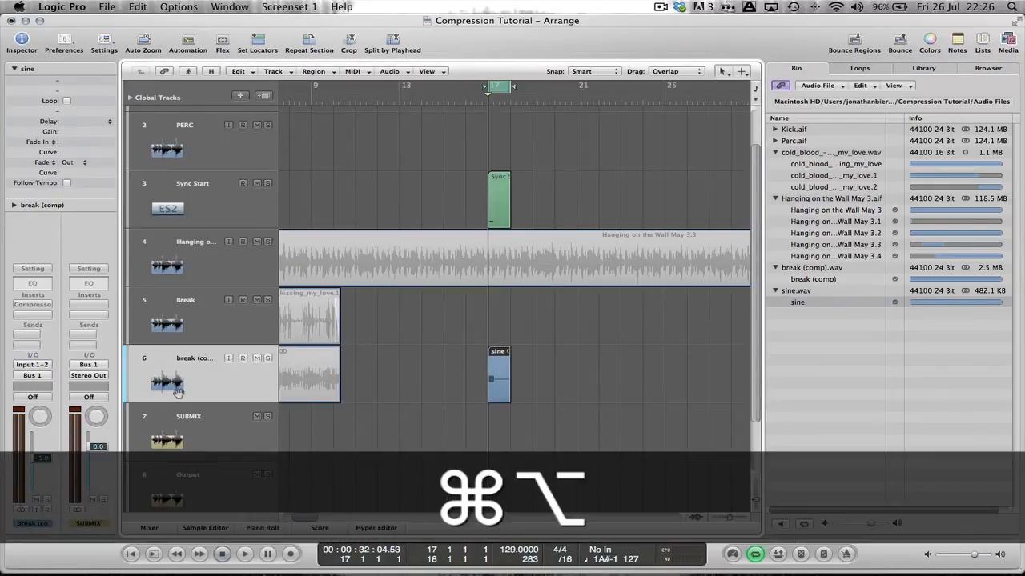
{"action": "key", "text": "super+alt+x"}
{"action": "left_click_drag", "start_coordinate": [501, 361], "coordinate": [493, 429]}
Open the sine region in the Sample Editor, select the whole waveform and normalize it
{"action": "key", "text": "shift"}
{"action": "double_click", "coordinate": [492, 433]}
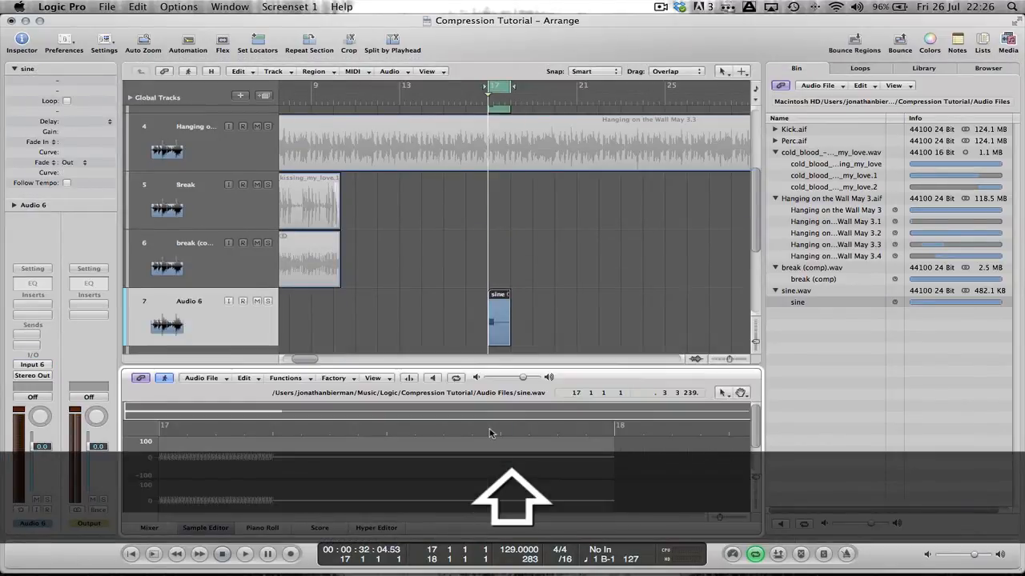
{"action": "key", "text": "super+a"}
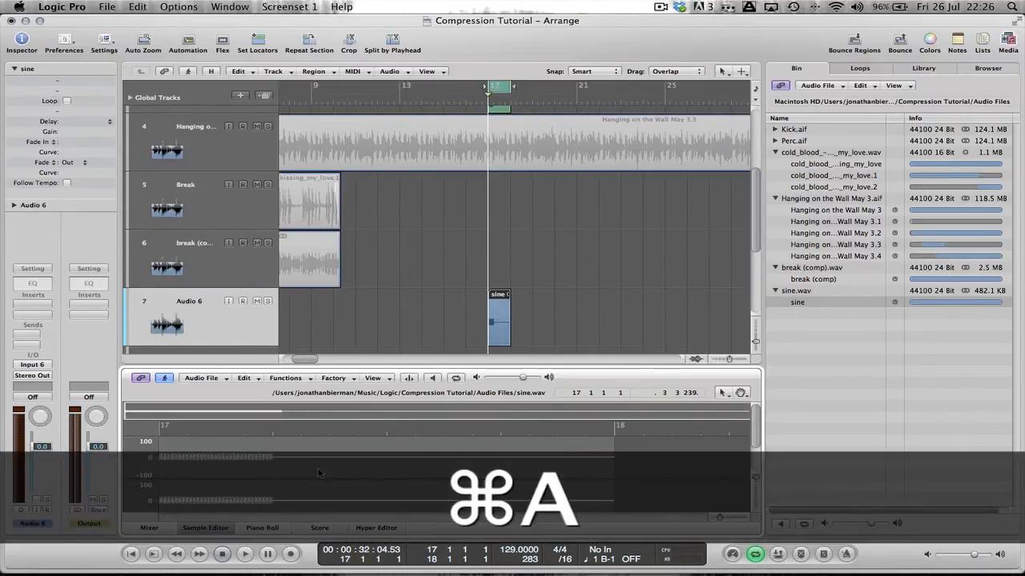
{"action": "key", "text": "ctrl+n"}
{"action": "key", "text": "Return"}
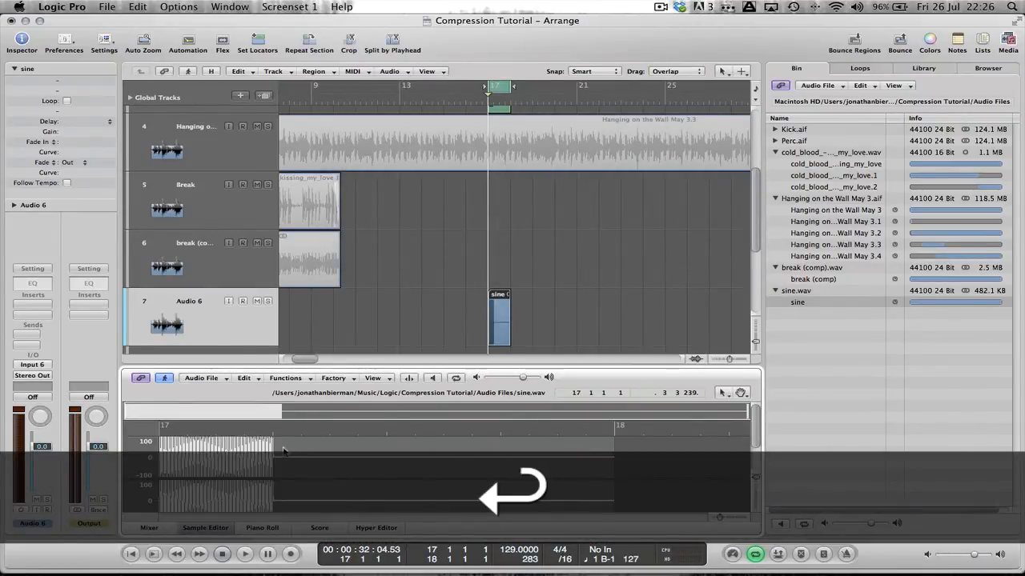
Examine the normalized sine waveform up close in the Sample Editor and in the arrangement around bar 17
{"action": "key", "text": "b"}
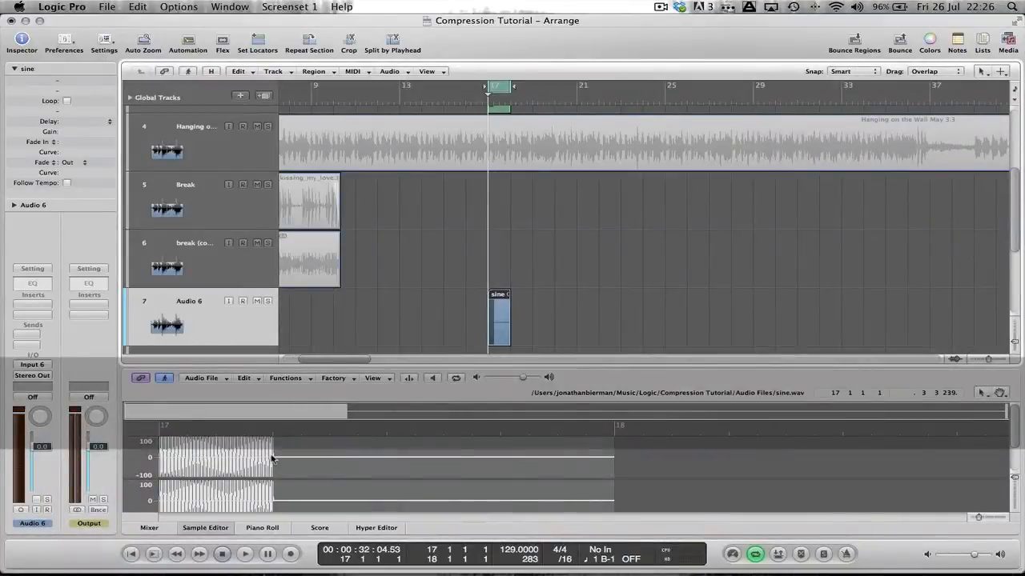
{"action": "left_click_drag", "start_coordinate": [288, 459], "coordinate": [164, 498]}
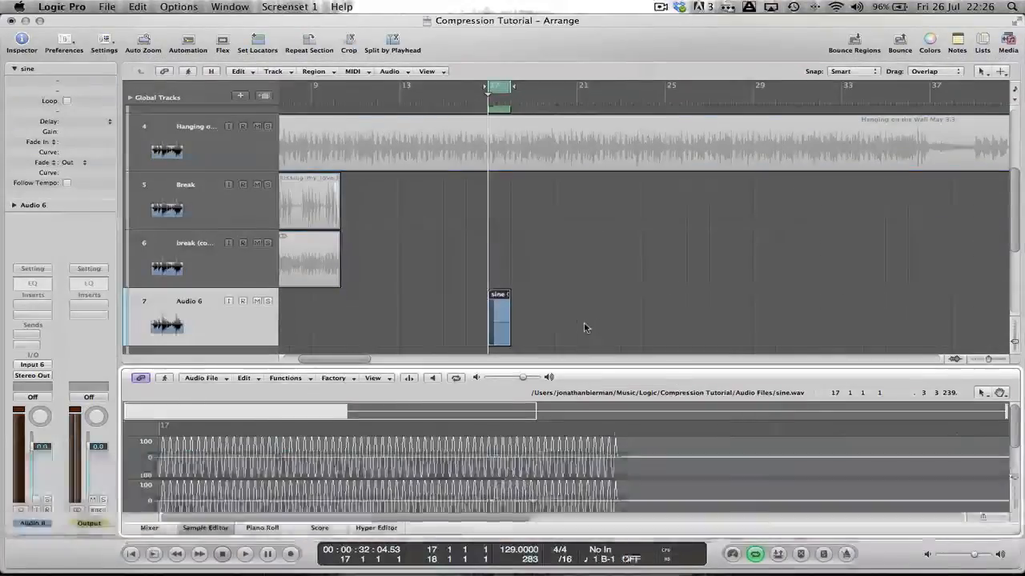
{"action": "key", "text": "w"}
{"action": "left_click_drag", "start_coordinate": [551, 265], "coordinate": [403, 356]}
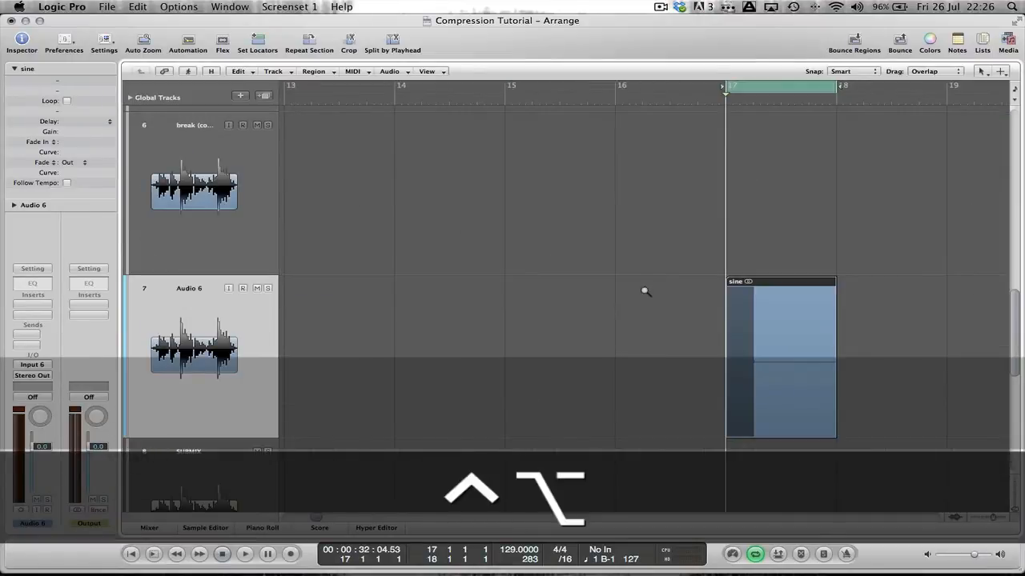
{"action": "left_click_drag", "start_coordinate": [646, 288], "coordinate": [862, 361]}
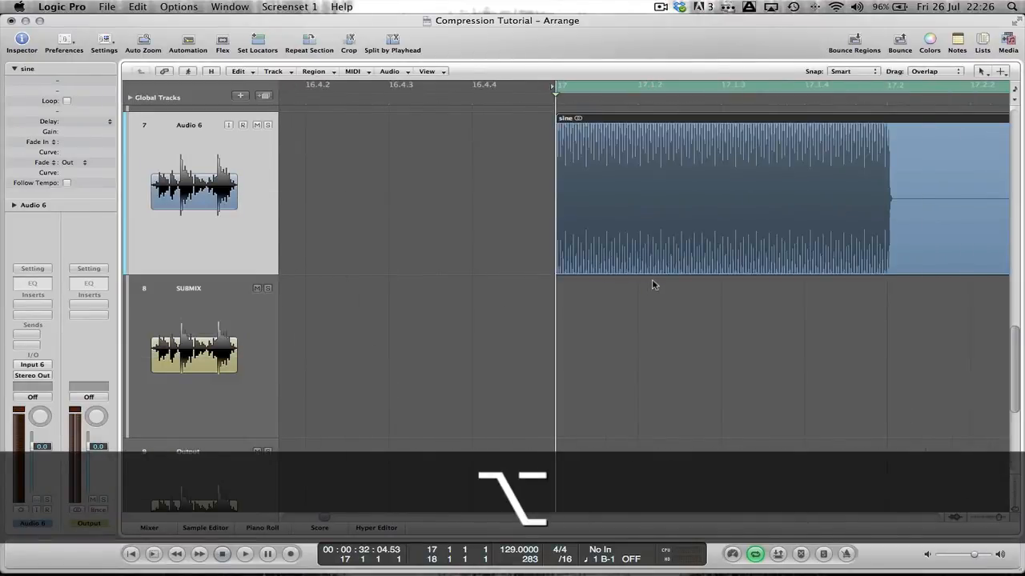
{"action": "scroll", "coordinate": [653, 286], "scroll_direction": "down", "scroll_amount": 3}
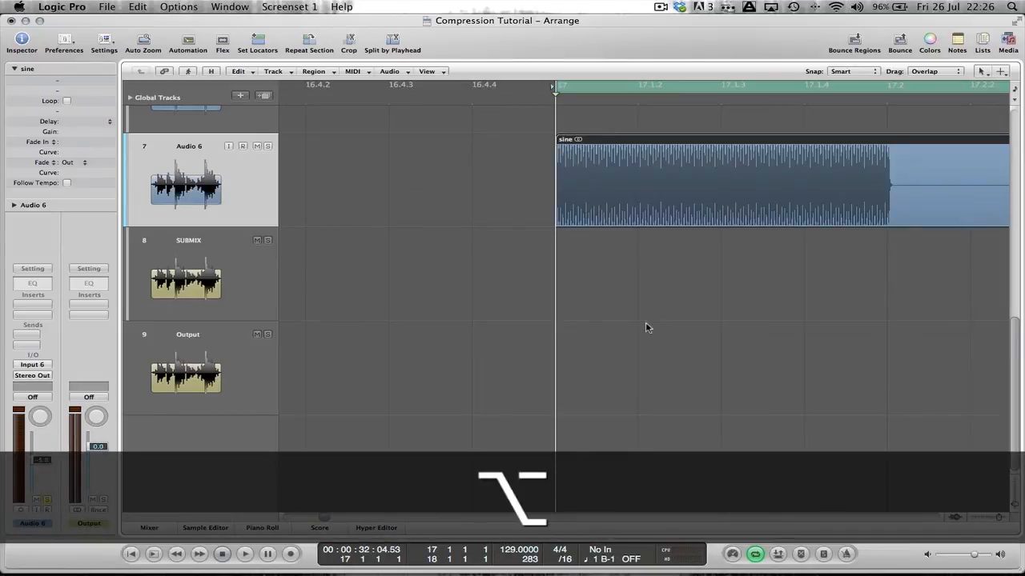
{"action": "scroll", "coordinate": [647, 327], "scroll_direction": "down", "scroll_amount": 3}
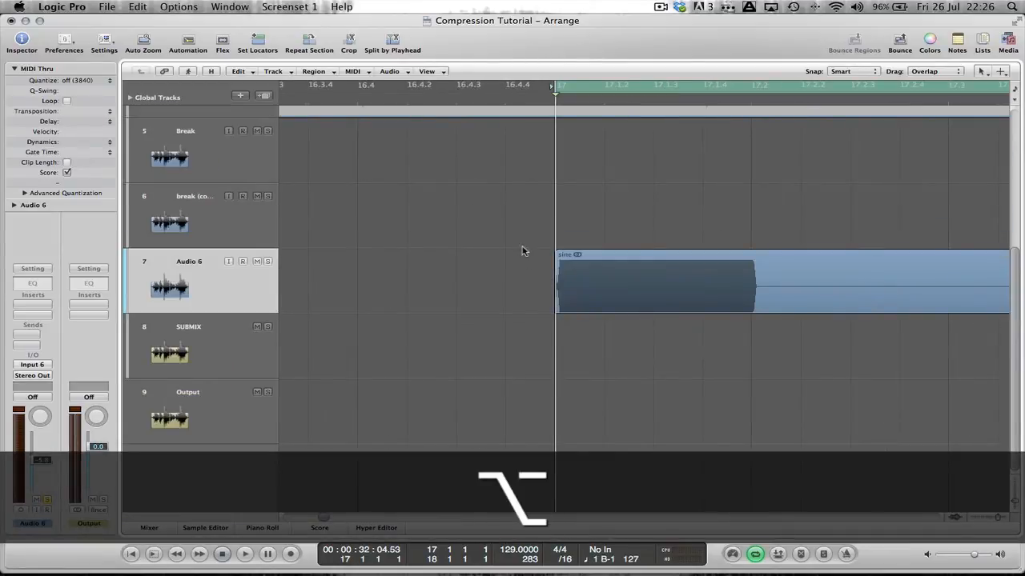
{"action": "left_click_drag", "start_coordinate": [520, 231], "coordinate": [638, 349]}
{"action": "scroll", "coordinate": [524, 365], "scroll_direction": "down", "scroll_amount": 5}
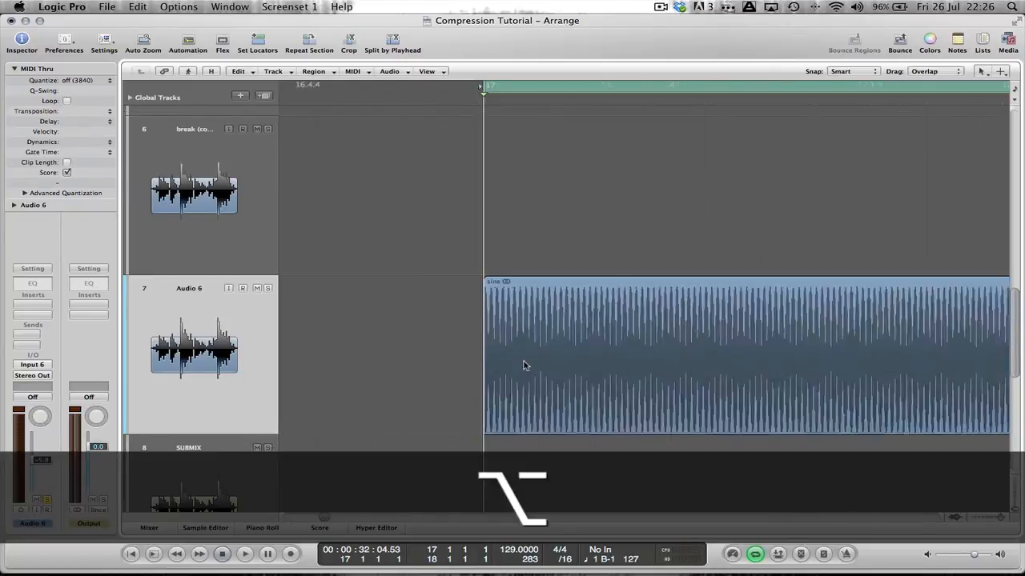
{"action": "scroll", "coordinate": [524, 366], "scroll_direction": "up", "scroll_amount": 5}
{"action": "scroll", "coordinate": [524, 366], "scroll_direction": "down", "scroll_amount": 2}
{"action": "scroll", "coordinate": [524, 366], "scroll_direction": "right", "scroll_amount": 2}
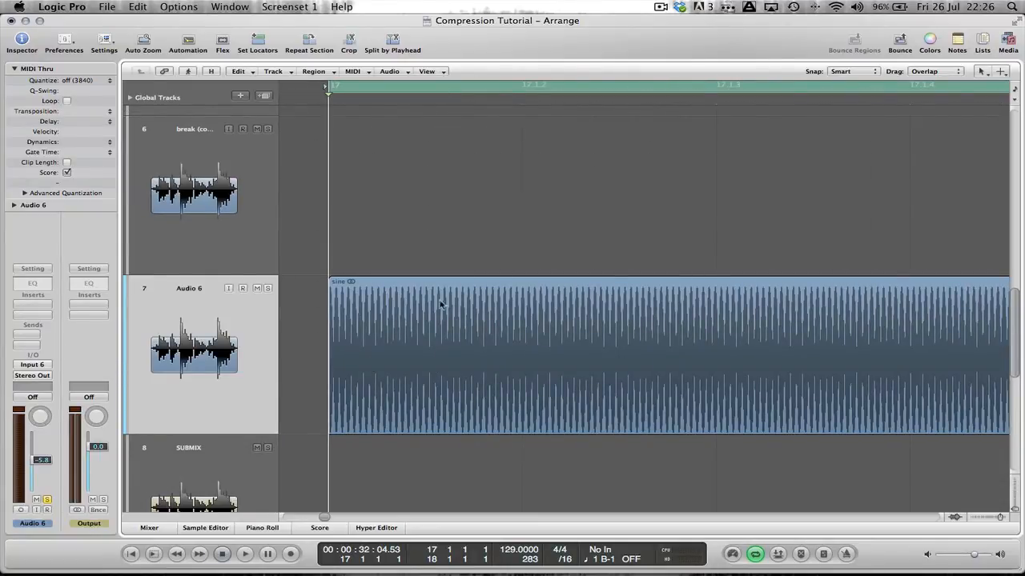
{"action": "scroll", "coordinate": [461, 246], "scroll_direction": "down", "scroll_amount": 6}
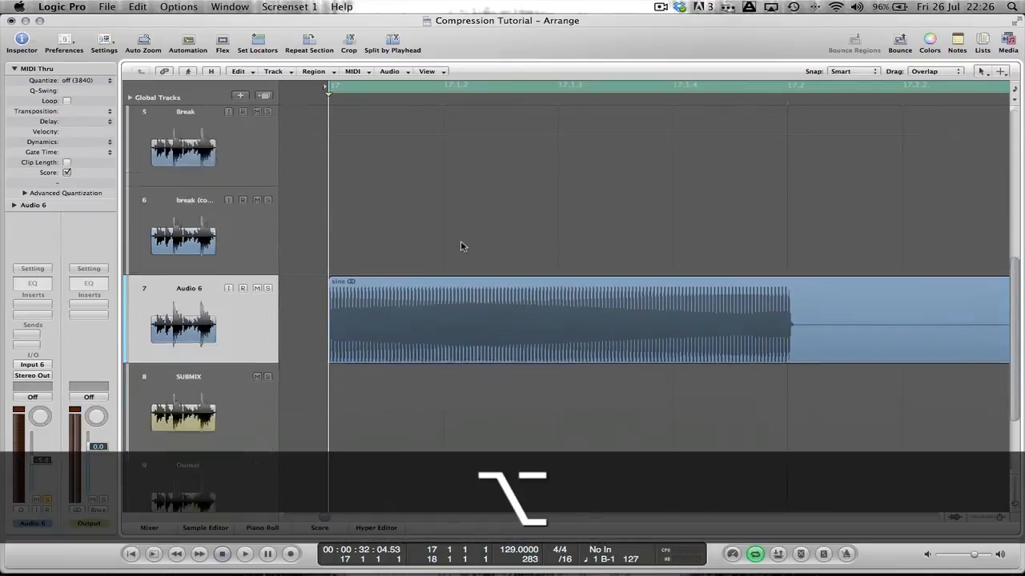
Delete the Sync Start MIDI region at bar 17
{"action": "left_click", "coordinate": [442, 263]}
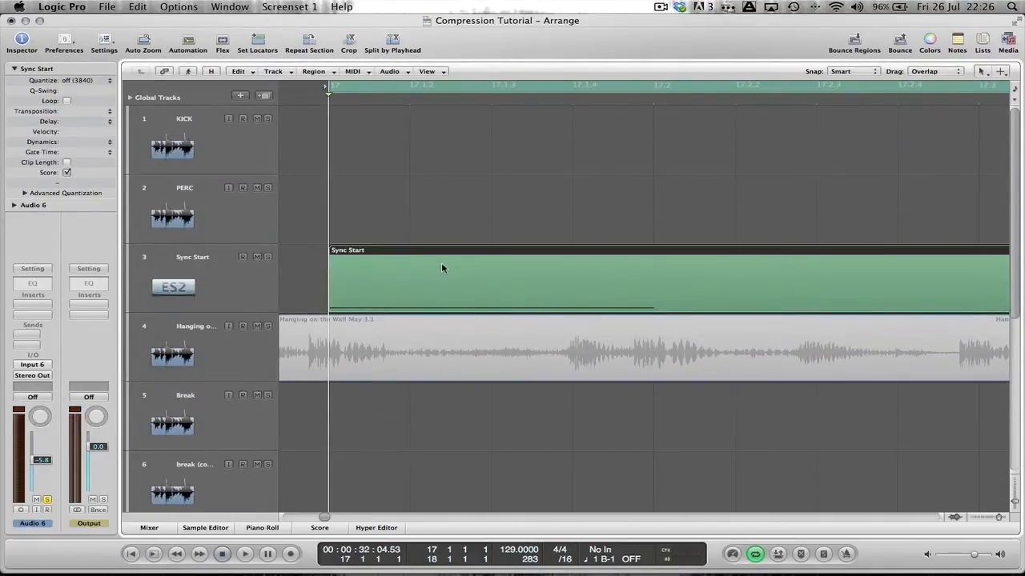
{"action": "key", "text": "Delete"}
{"action": "scroll", "coordinate": [427, 350], "scroll_direction": "down", "scroll_amount": 3}
{"action": "scroll", "coordinate": [427, 353], "scroll_direction": "down", "scroll_amount": 2}
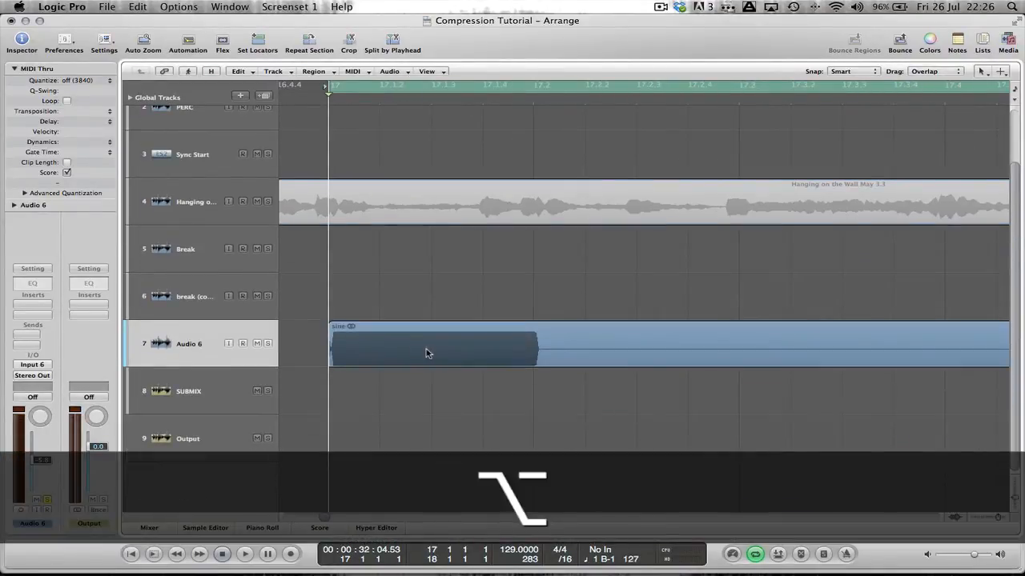
Play the uncompressed sine region on the Audio 6 track in the one-bar cycle, then stop playback
{"action": "left_click", "coordinate": [154, 346]}
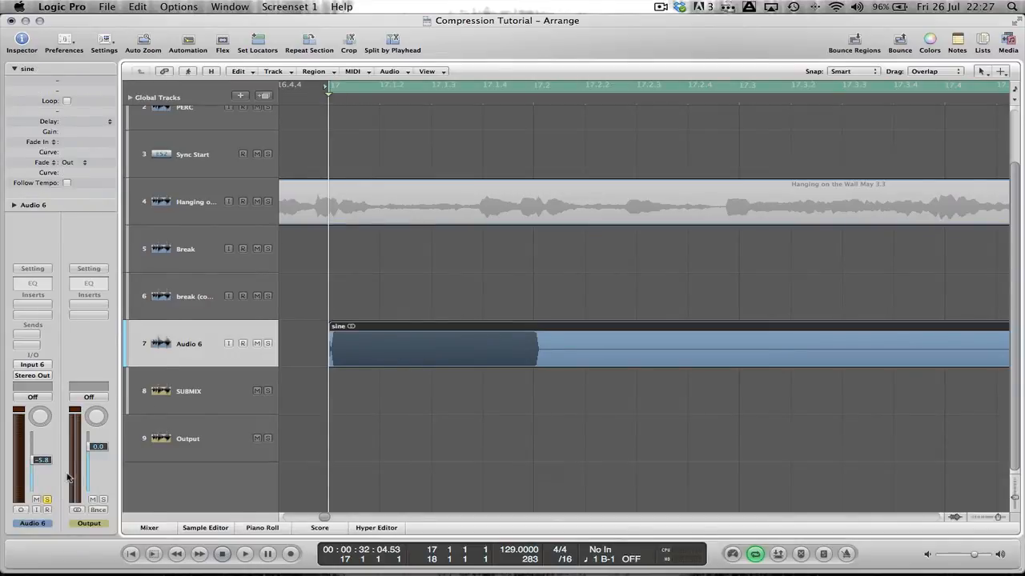
{"action": "key", "text": "space"}
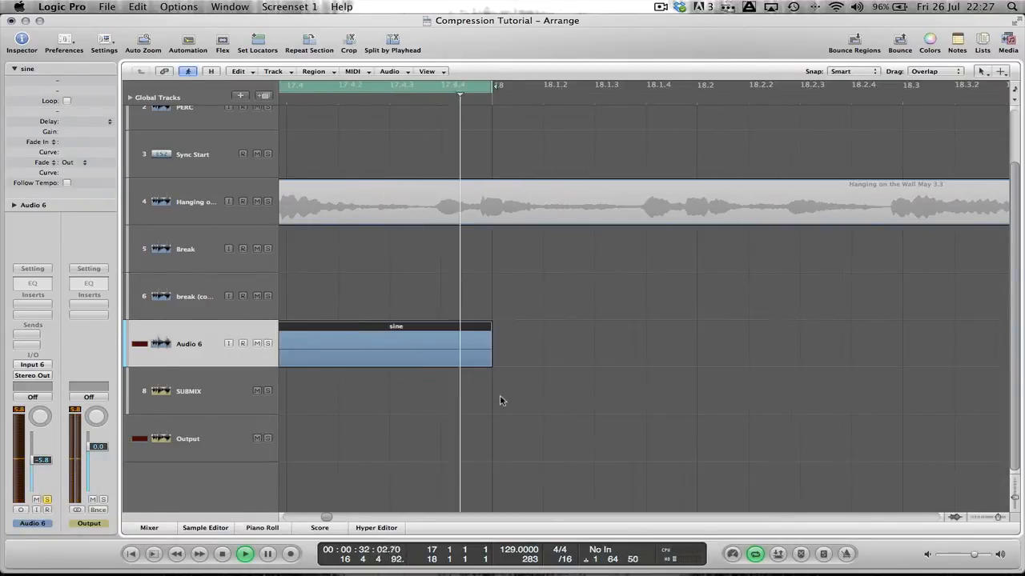
{"action": "scroll", "coordinate": [500, 400], "scroll_direction": "down", "scroll_amount": 5, "text": "alt"}
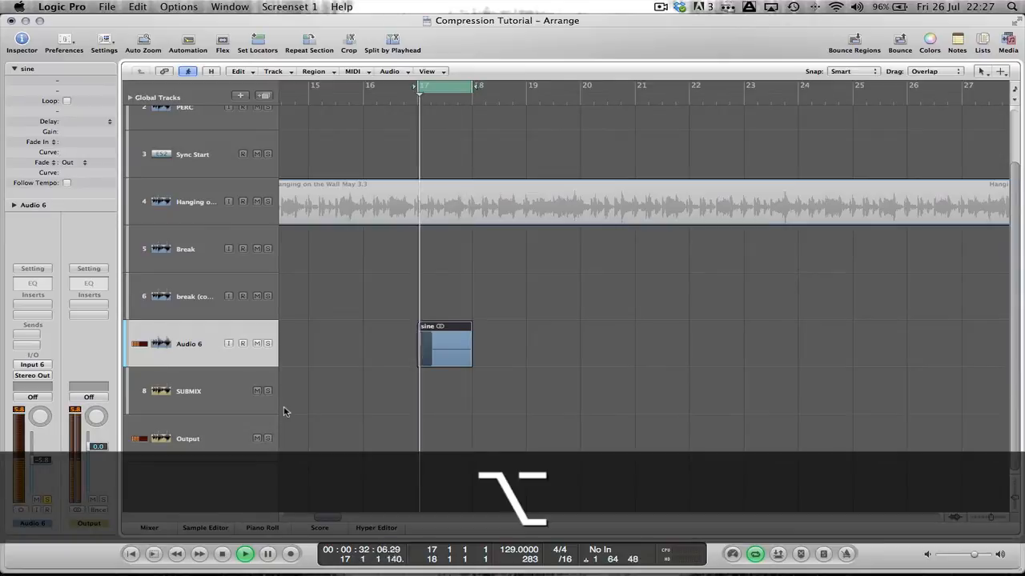
{"action": "key", "text": "space"}
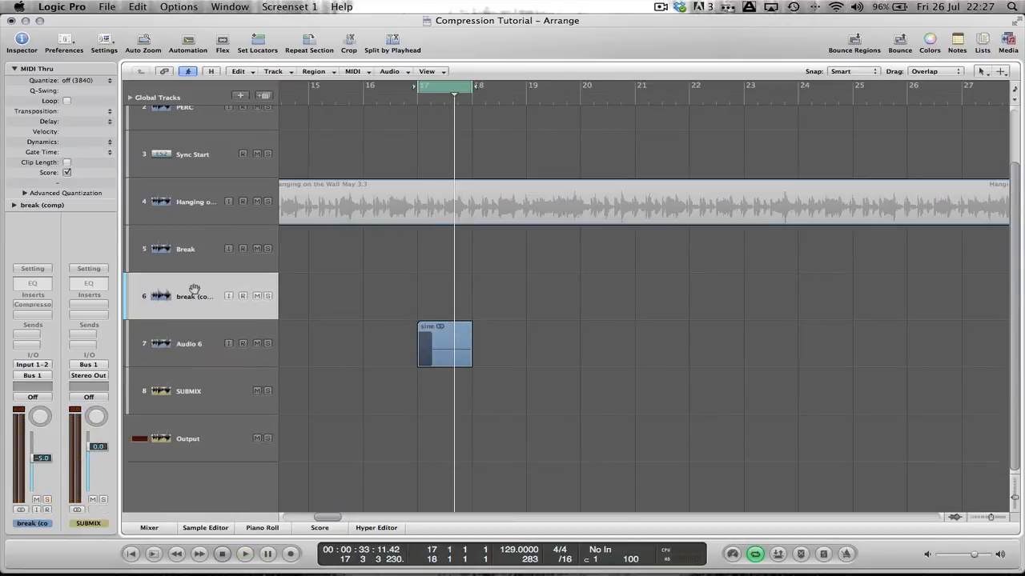
Insert a Compressor on the Audio 6 track and position its window away from the track list
{"action": "left_click", "coordinate": [37, 314]}
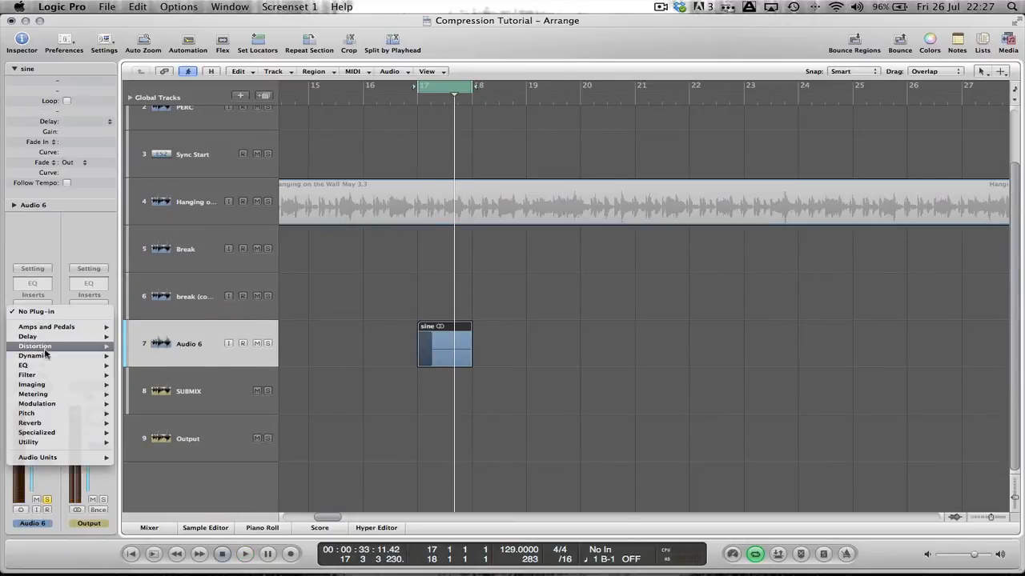
{"action": "mouse_move", "coordinate": [47, 359]}
{"action": "mouse_move", "coordinate": [180, 367]}
{"action": "left_click", "coordinate": [246, 365]}
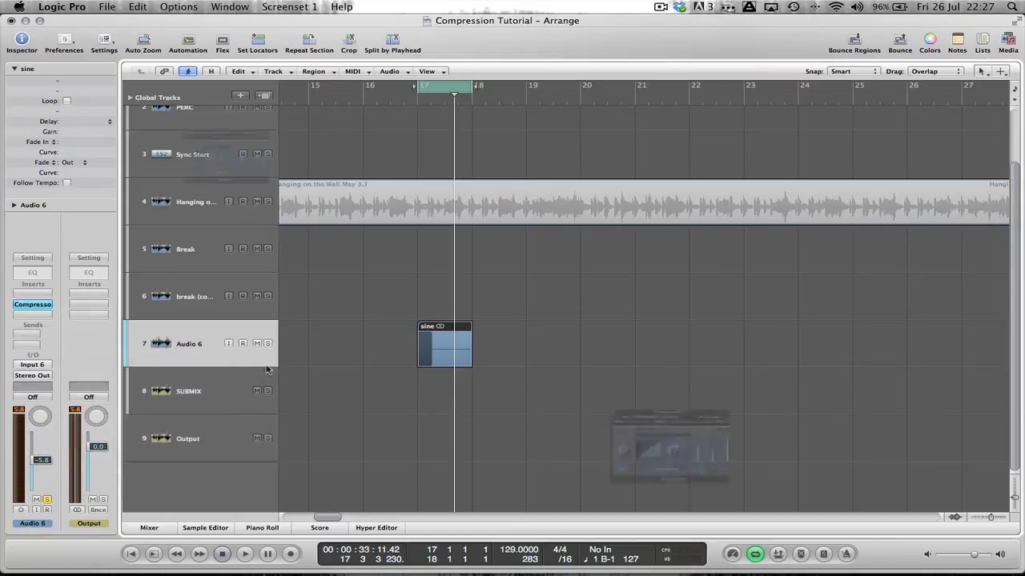
{"action": "key", "text": "super+w"}
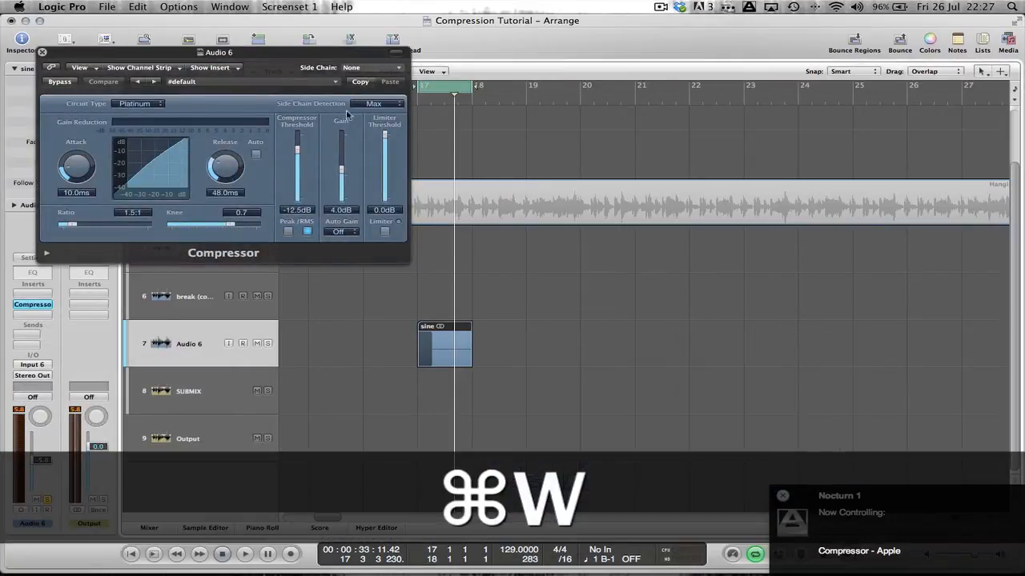
{"action": "left_click_drag", "start_coordinate": [246, 53], "coordinate": [642, 119]}
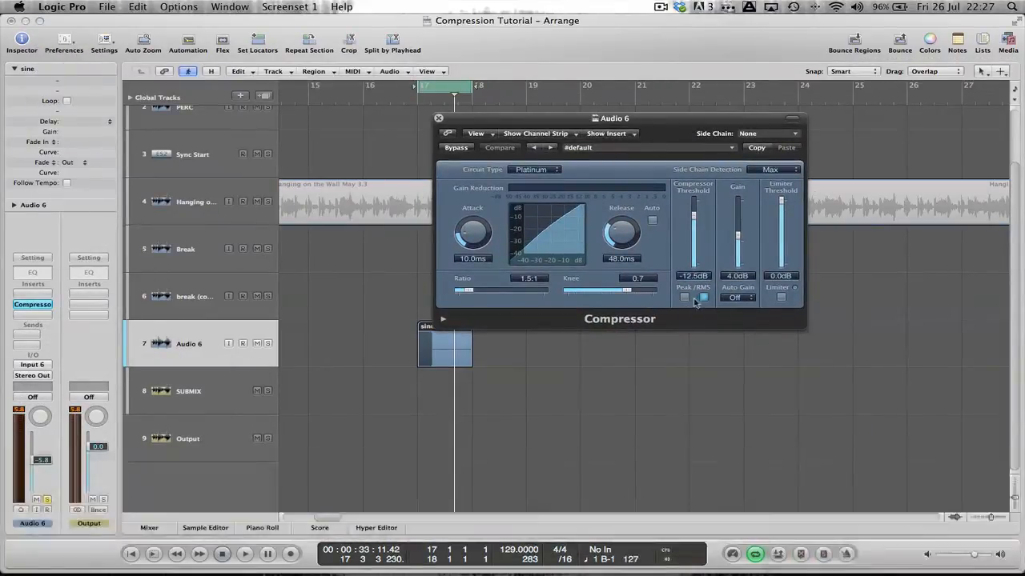
Set the compressor to Peak detection, attack 71.0 ms, ratio 11.0:1, threshold -25.0 dB and knee 0.0
{"action": "left_click", "coordinate": [685, 297]}
{"action": "left_click_drag", "start_coordinate": [472, 239], "coordinate": [482, 197]}
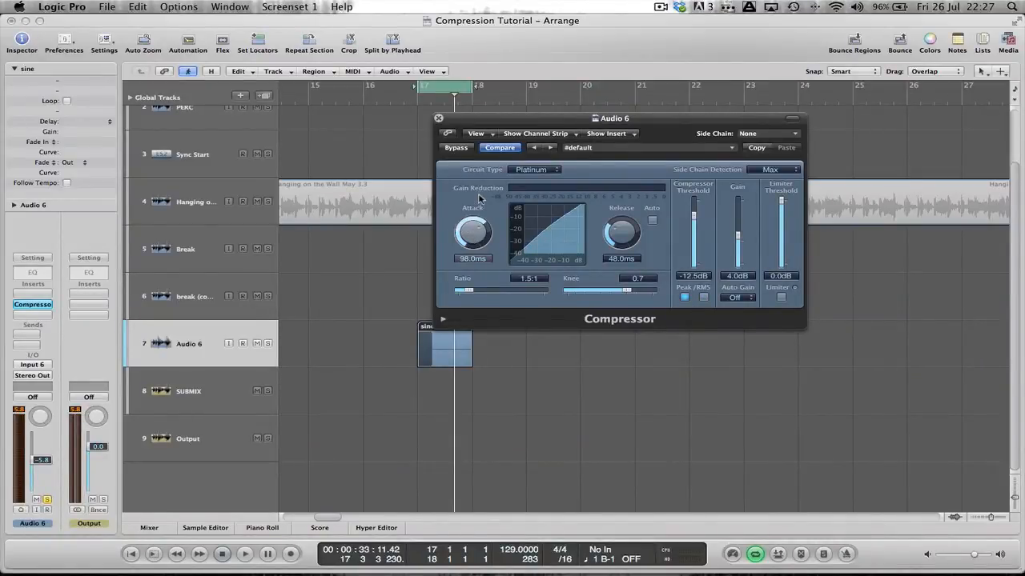
{"action": "left_click_drag", "start_coordinate": [469, 290], "coordinate": [526, 293]}
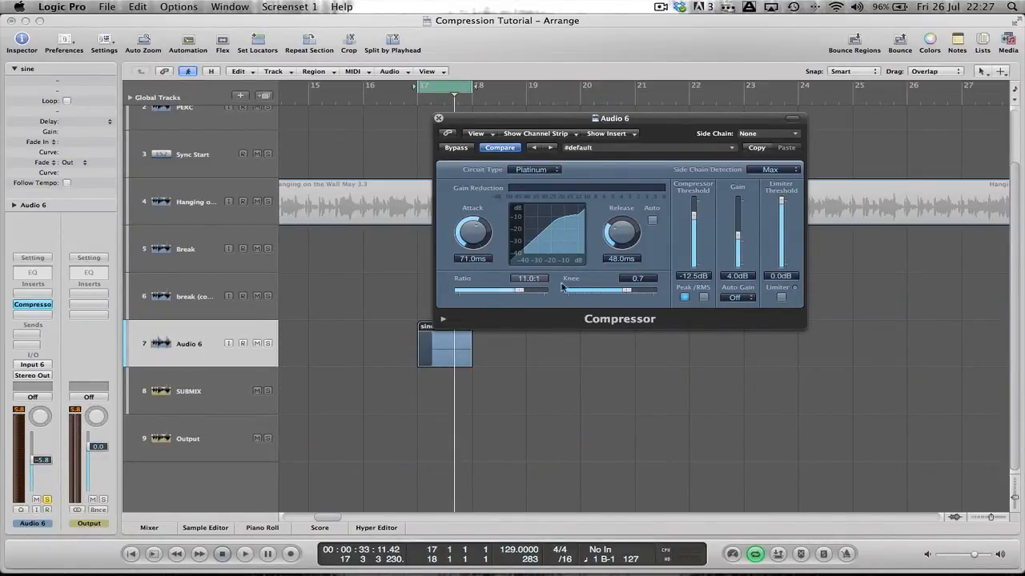
{"action": "left_click_drag", "start_coordinate": [694, 214], "coordinate": [694, 232]}
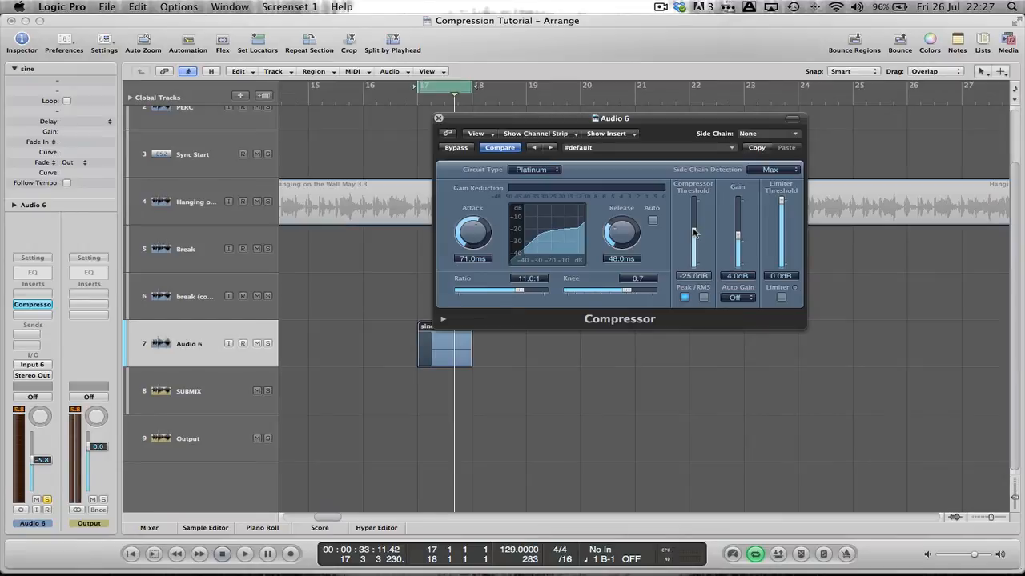
{"action": "left_click_drag", "start_coordinate": [629, 291], "coordinate": [567, 291]}
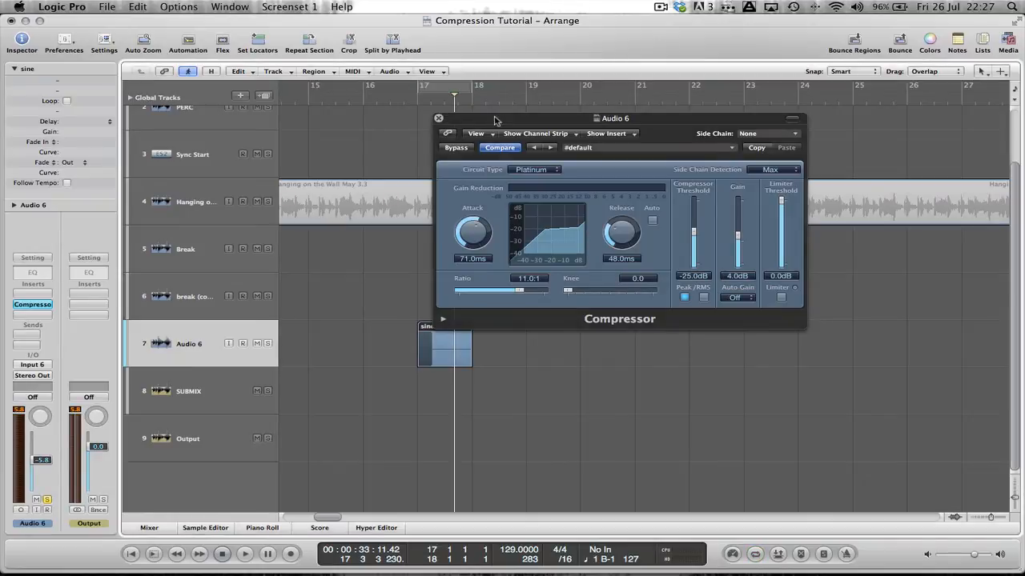
Move the compressor window clear of the sine region and play the compressed tone from just before bar 17
{"action": "left_click_drag", "start_coordinate": [470, 122], "coordinate": [564, 125]}
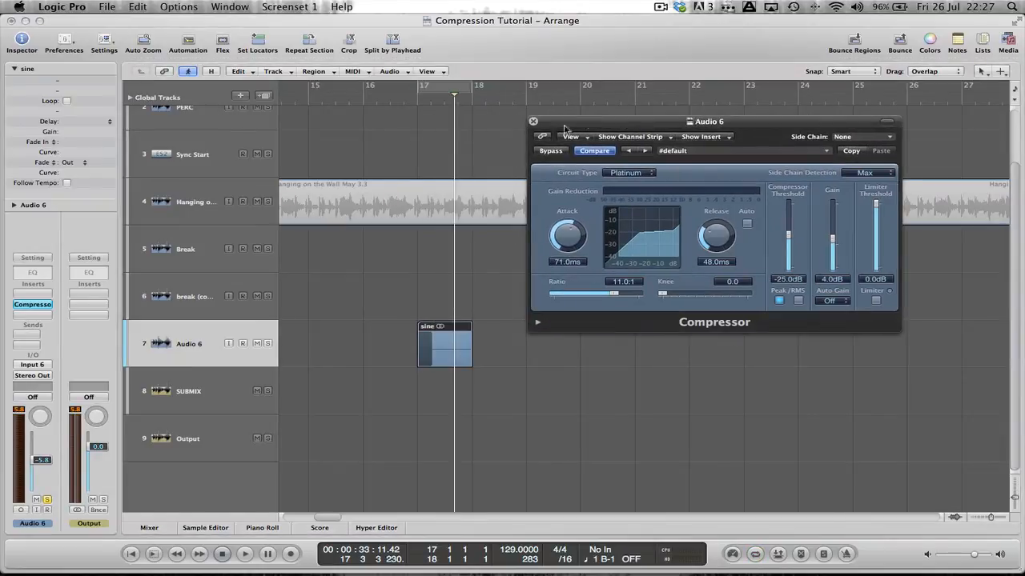
{"action": "double_click", "coordinate": [388, 101]}
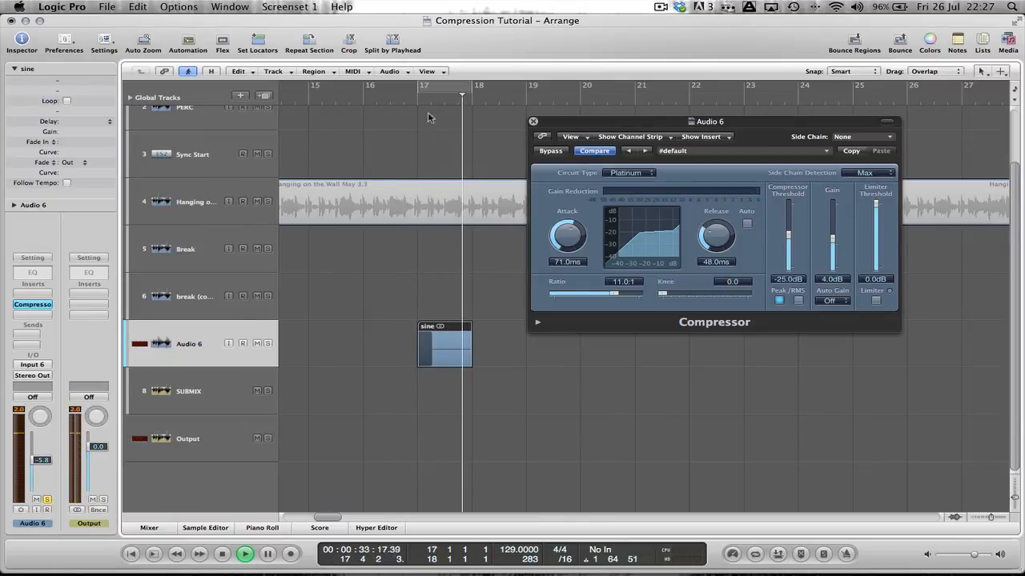
Stop playback and set the cycle range from 16 3 1 1 to 17 3 1 1, around the start of the sine region
{"action": "key", "text": "space"}
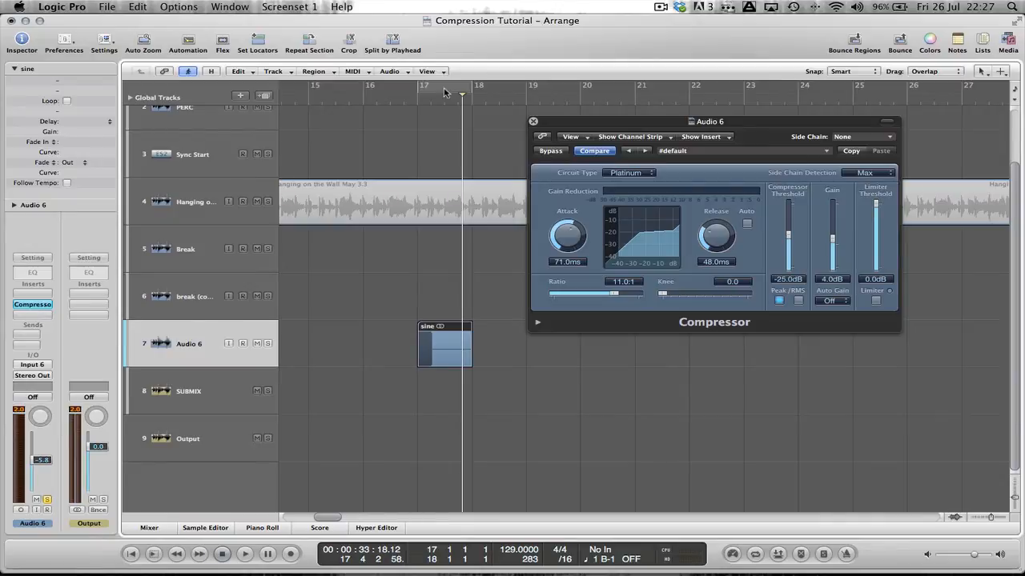
{"action": "left_click_drag", "start_coordinate": [389, 90], "coordinate": [446, 90]}
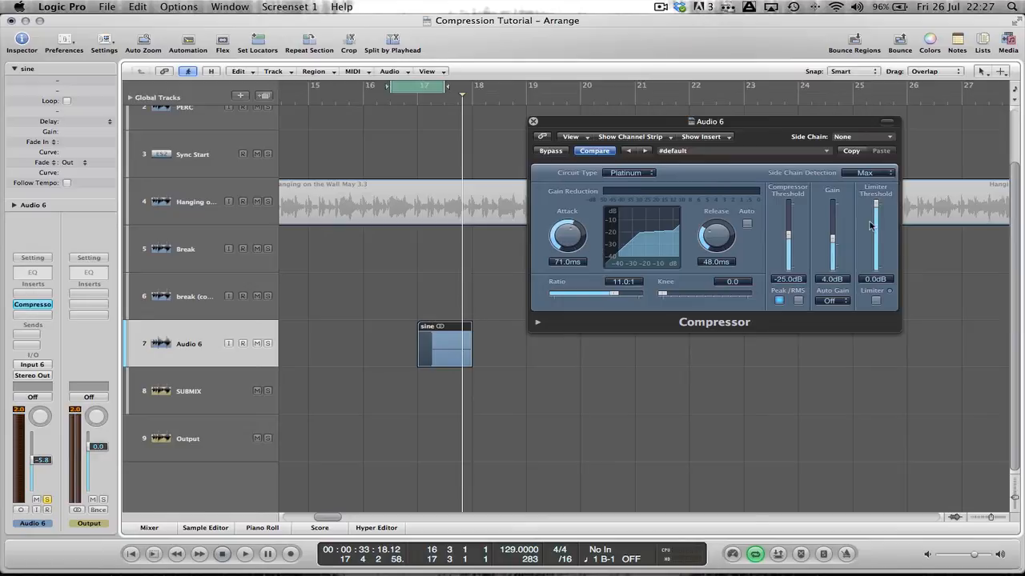
{"action": "key", "text": "ctrl+alt"}
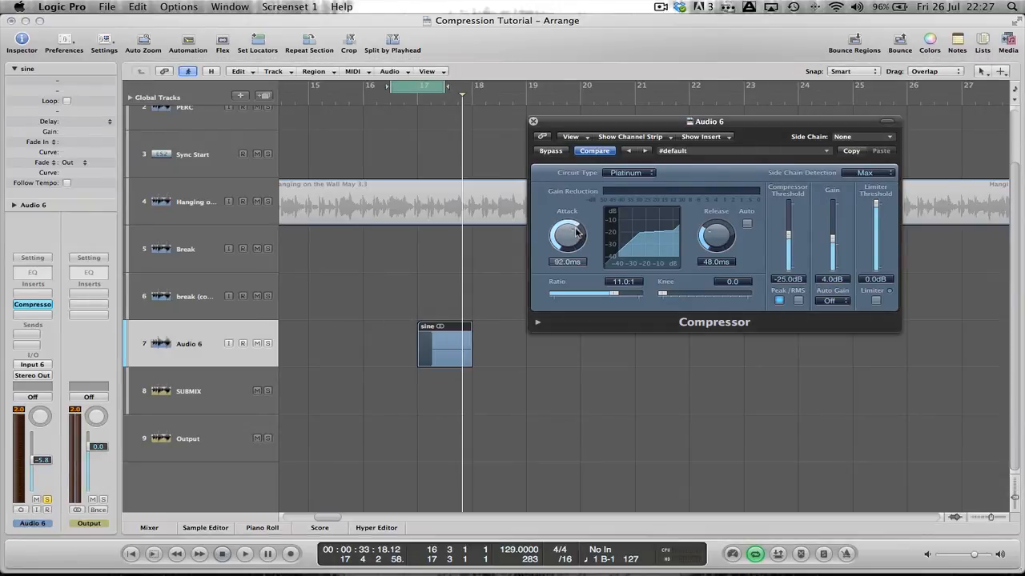
Set the Audio 6 compressor's gain to 6.0 dB and attack to 149.0 ms while looping the tone, clearing the peak meter
{"action": "scroll", "coordinate": [576, 229], "scroll_direction": "up", "scroll_amount": 2}
{"action": "scroll", "coordinate": [577, 230], "scroll_direction": "down", "scroll_amount": 1}
{"action": "scroll", "coordinate": [576, 230], "scroll_direction": "up", "scroll_amount": 1}
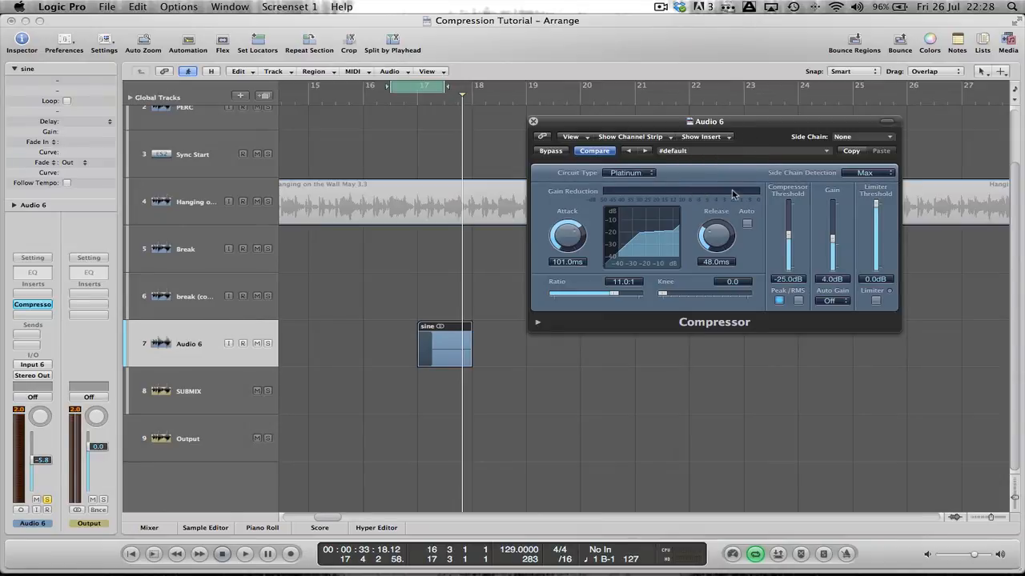
{"action": "key", "text": "space"}
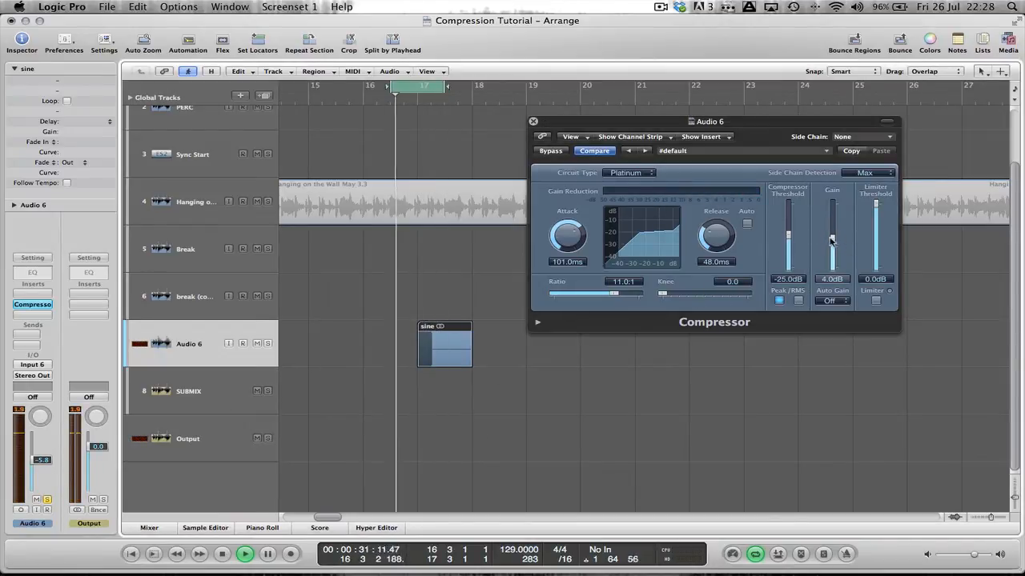
{"action": "left_click_drag", "start_coordinate": [831, 240], "coordinate": [833, 236]}
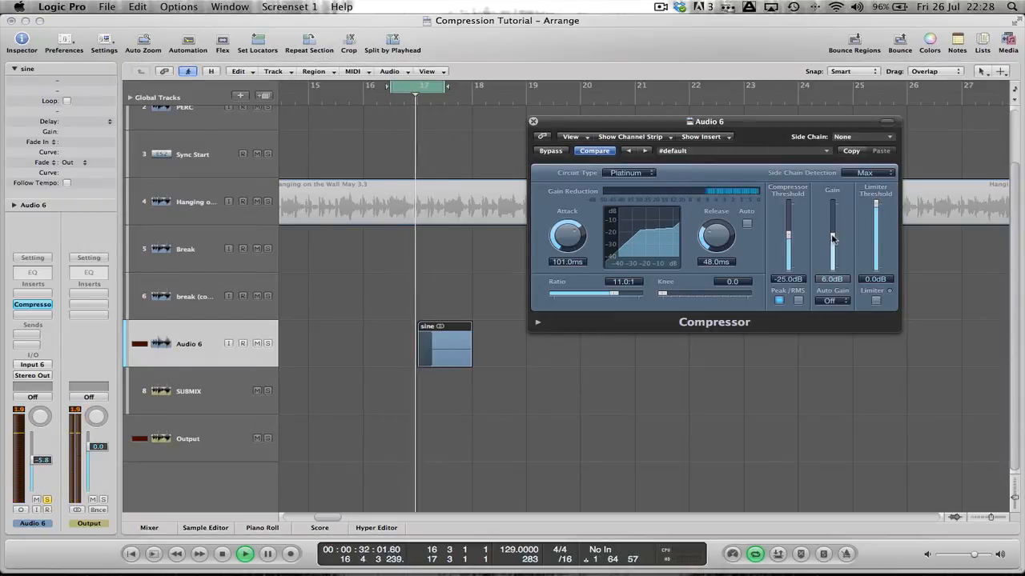
{"action": "left_click", "coordinate": [22, 411]}
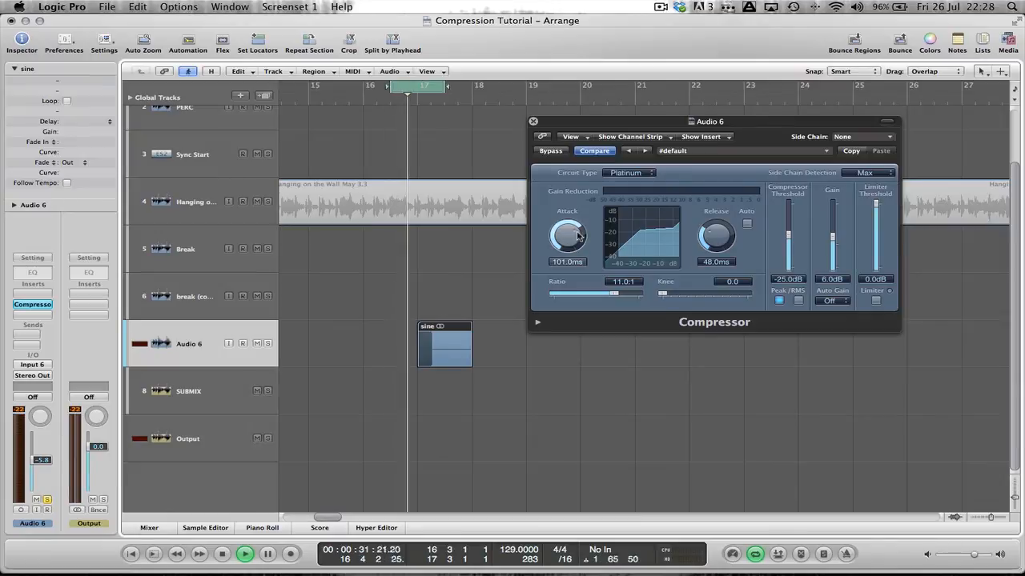
{"action": "left_click_drag", "start_coordinate": [576, 233], "coordinate": [569, 238]}
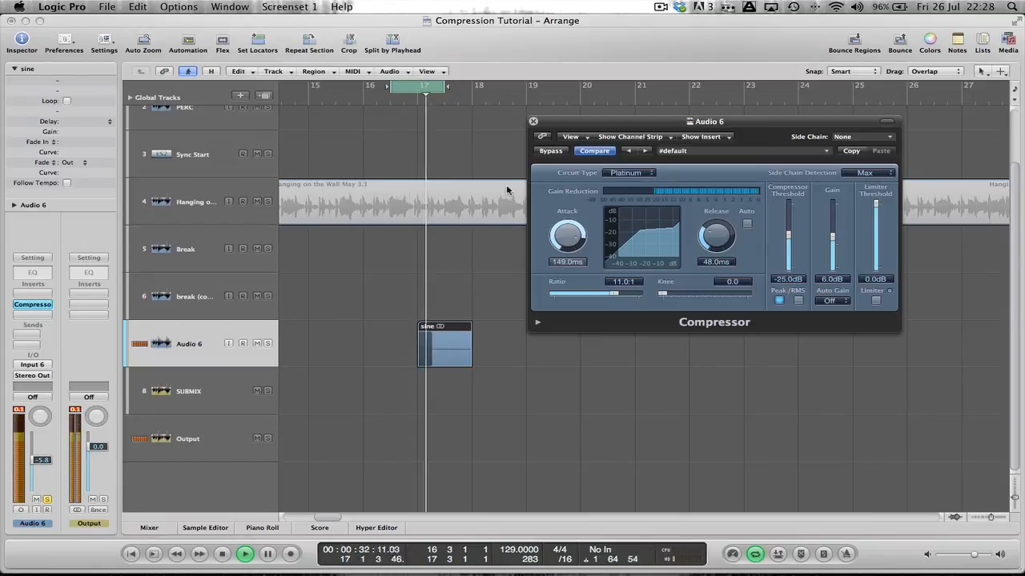
Bypass the Audio 6 compressor and reactivate it to compare the looping tone, then stop playback
{"action": "left_click", "coordinate": [550, 152]}
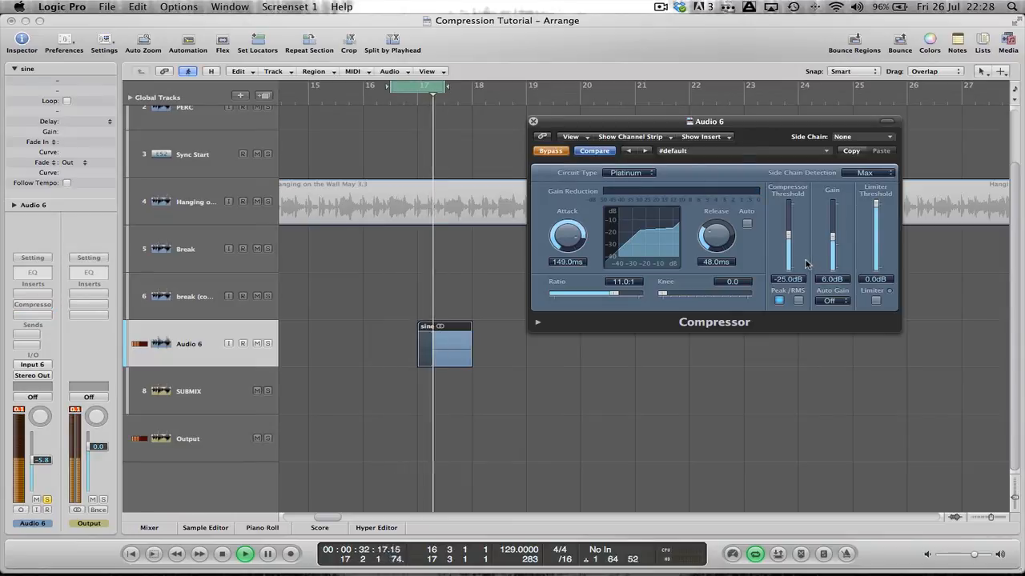
{"action": "left_click", "coordinate": [551, 152]}
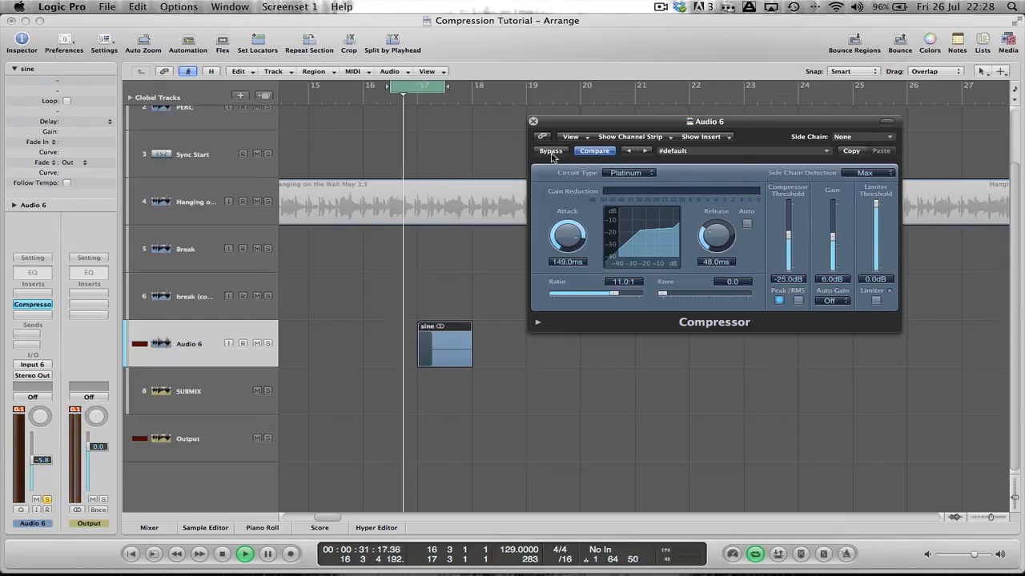
{"action": "key", "text": "space"}
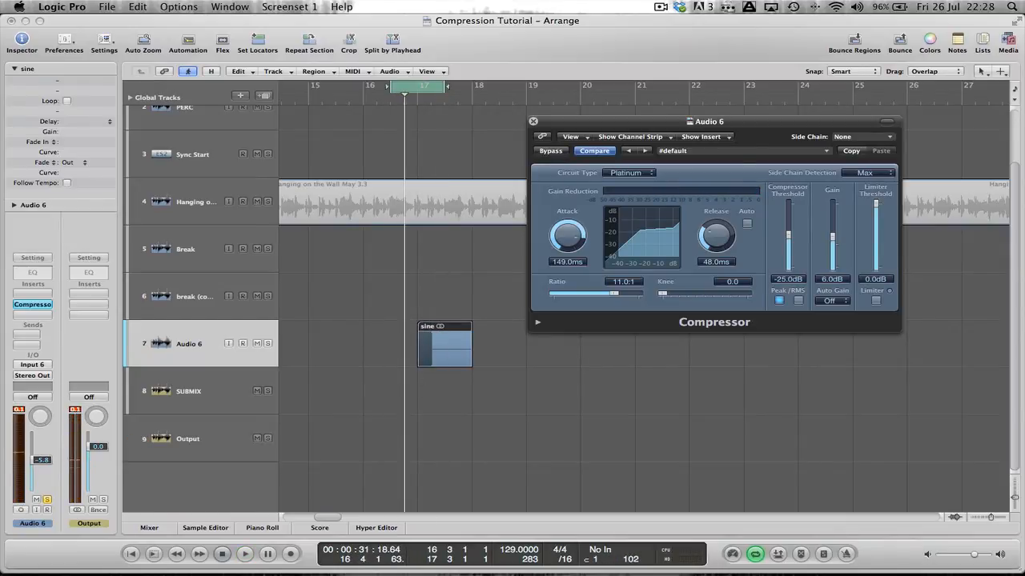
Move the cycle range to bars 17–18 and bounce it offline as a 24-bit Wave file named sine(comp)
{"action": "left_click_drag", "start_coordinate": [410, 88], "coordinate": [435, 88]}
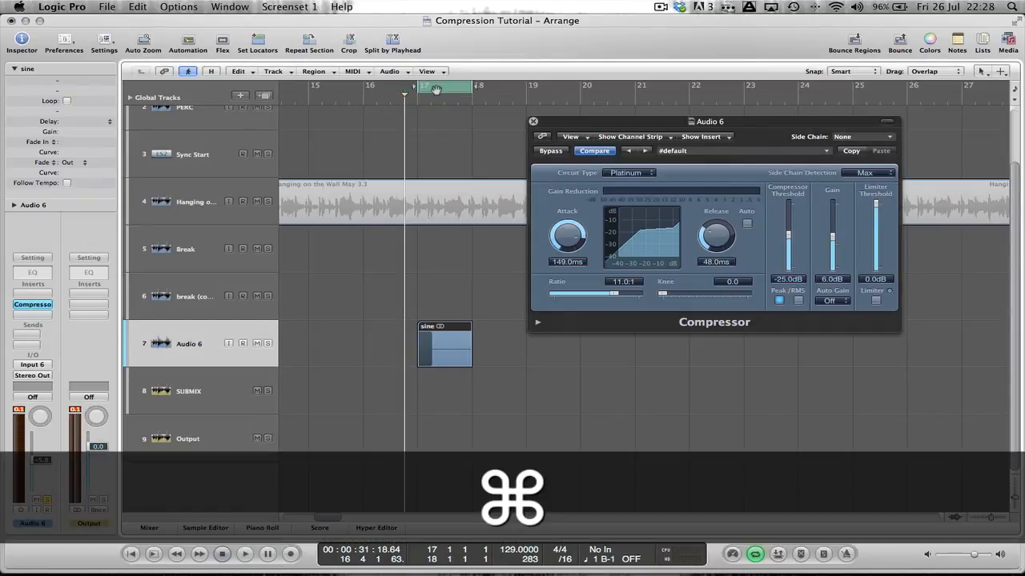
{"action": "key", "text": "super+b"}
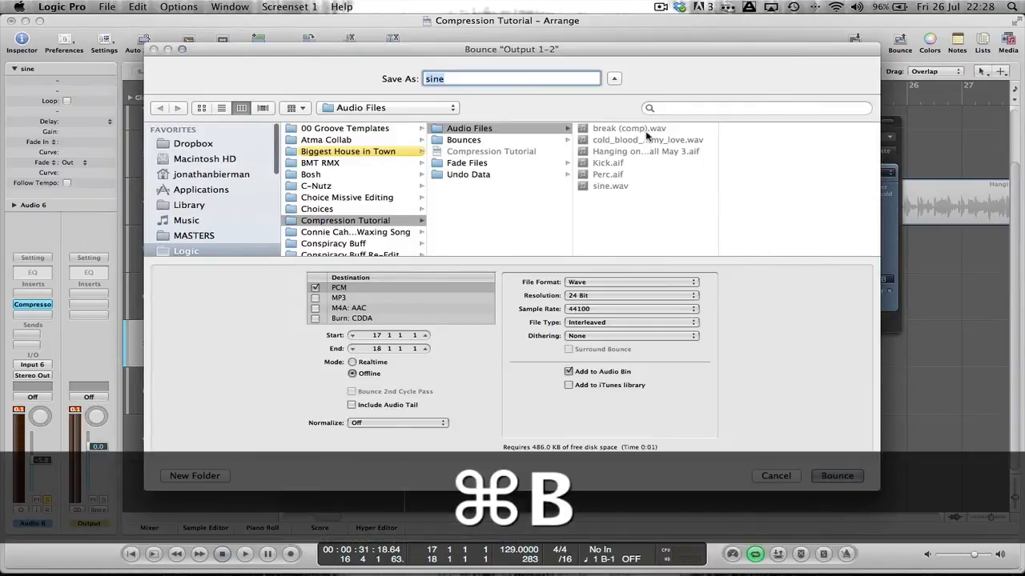
{"action": "key", "text": "Right"}
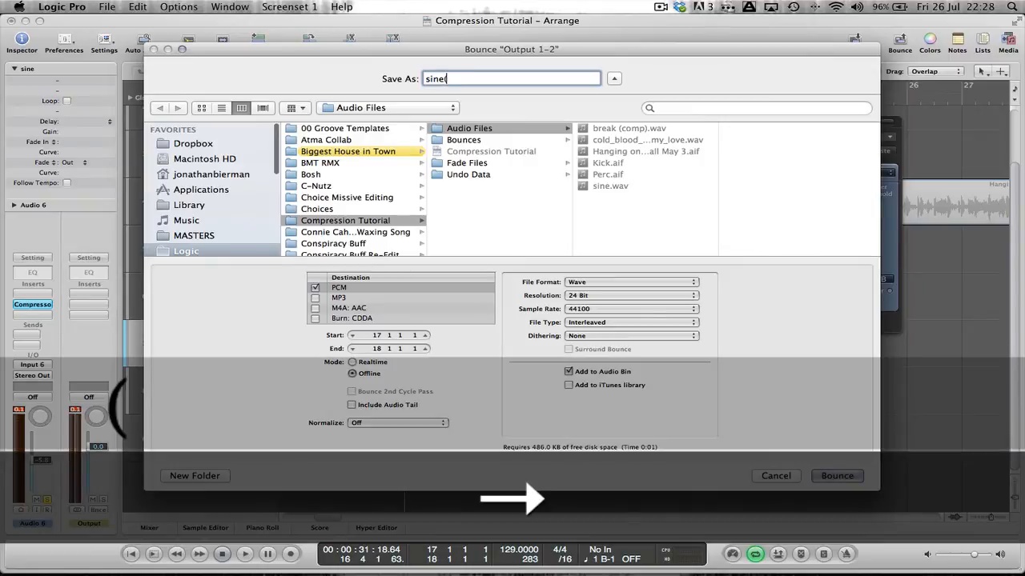
{"action": "type", "text": "(comp)"}
{"action": "key", "text": "Return"}
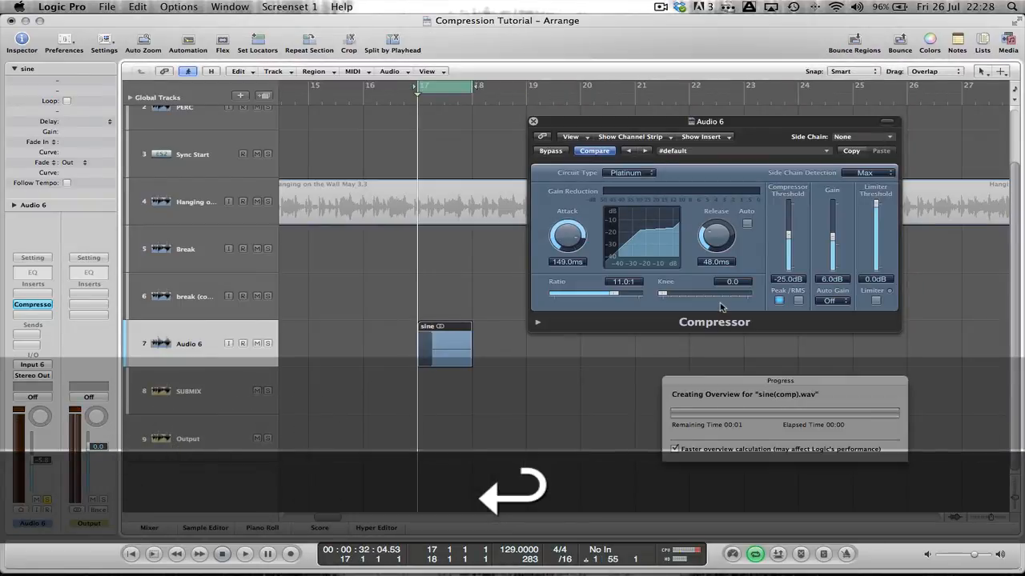
Show the audio bin, hide the plug-in window and place sine(comp).wav at bar 17 on the SUBMIX track
{"action": "key", "text": "b"}
{"action": "key", "text": "v"}
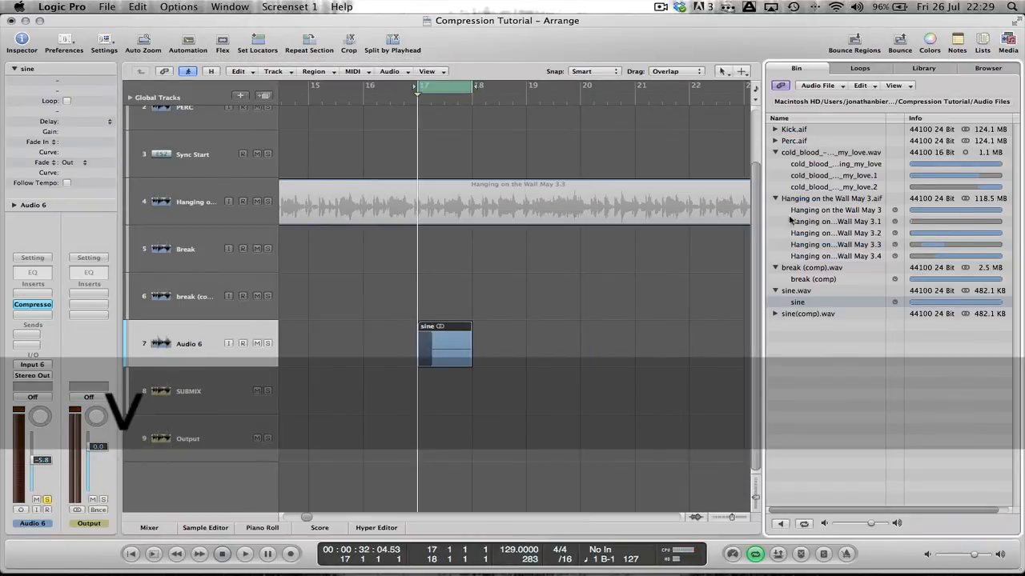
{"action": "left_click_drag", "start_coordinate": [807, 314], "coordinate": [418, 403]}
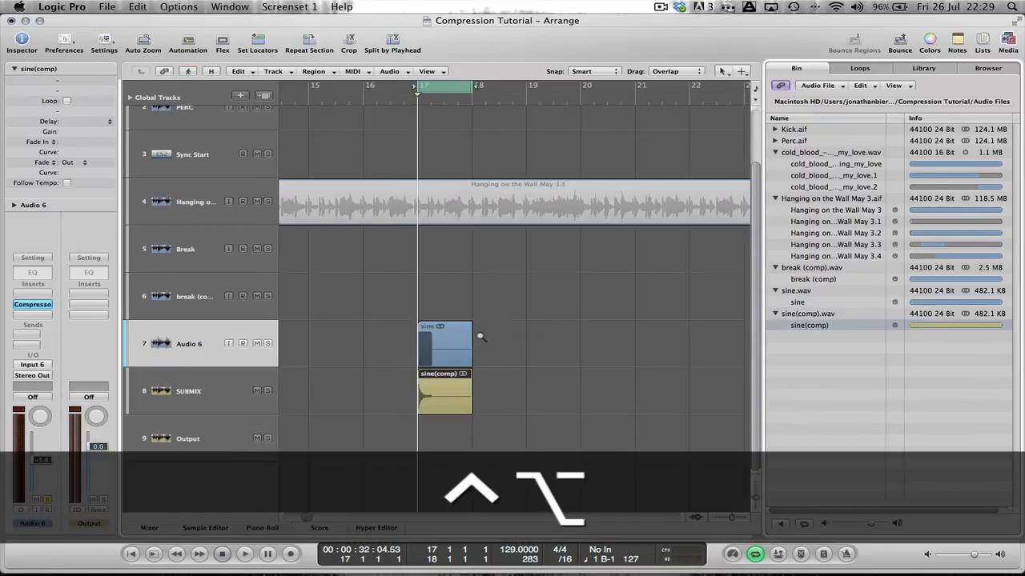
Examine the sine and sine(comp) waveforms from bar 17 up close, comparing their envelopes with the audio bin hidden
{"action": "left_click_drag", "start_coordinate": [481, 336], "coordinate": [401, 458]}
{"action": "left_click_drag", "start_coordinate": [367, 349], "coordinate": [545, 473]}
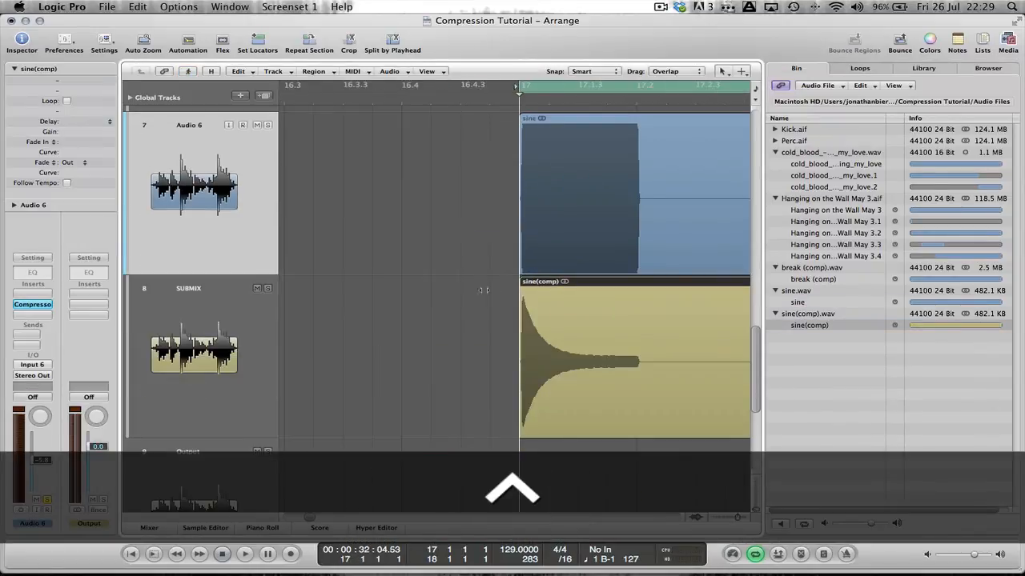
{"action": "left_click_drag", "start_coordinate": [484, 289], "coordinate": [530, 341]}
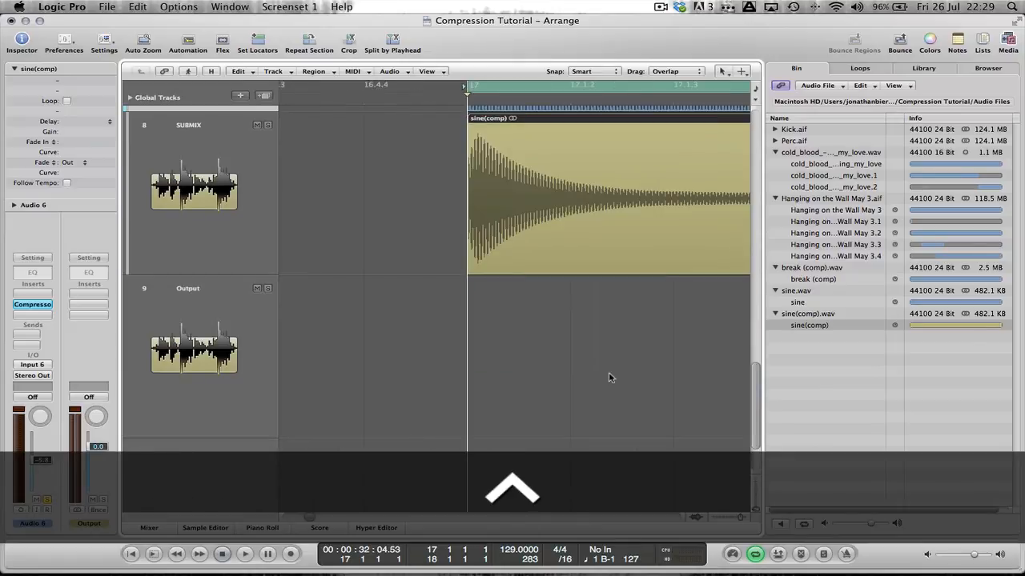
{"action": "left_click", "coordinate": [569, 341], "text": "ctrl+alt"}
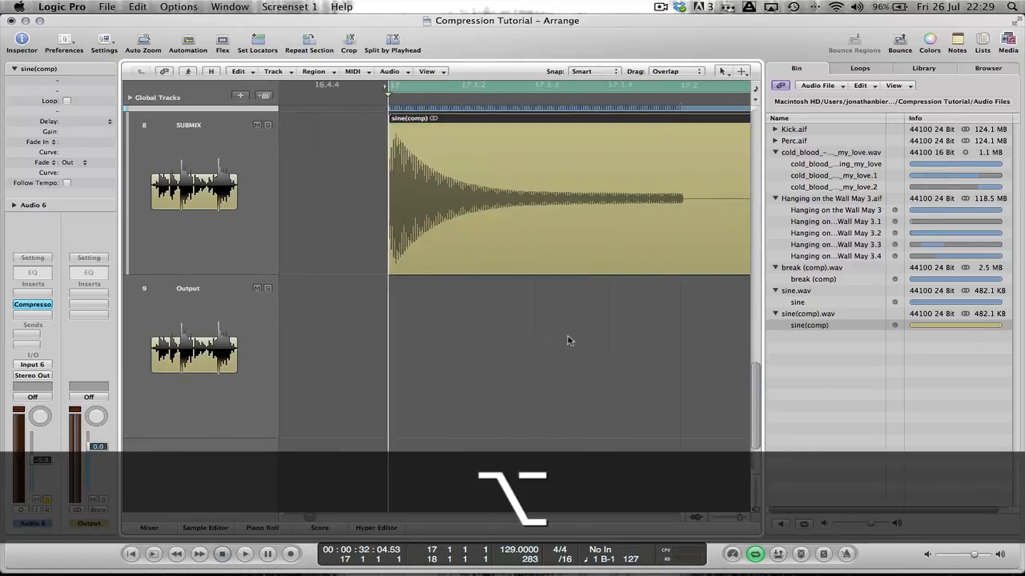
{"action": "left_click", "coordinate": [515, 326], "text": "ctrl+alt"}
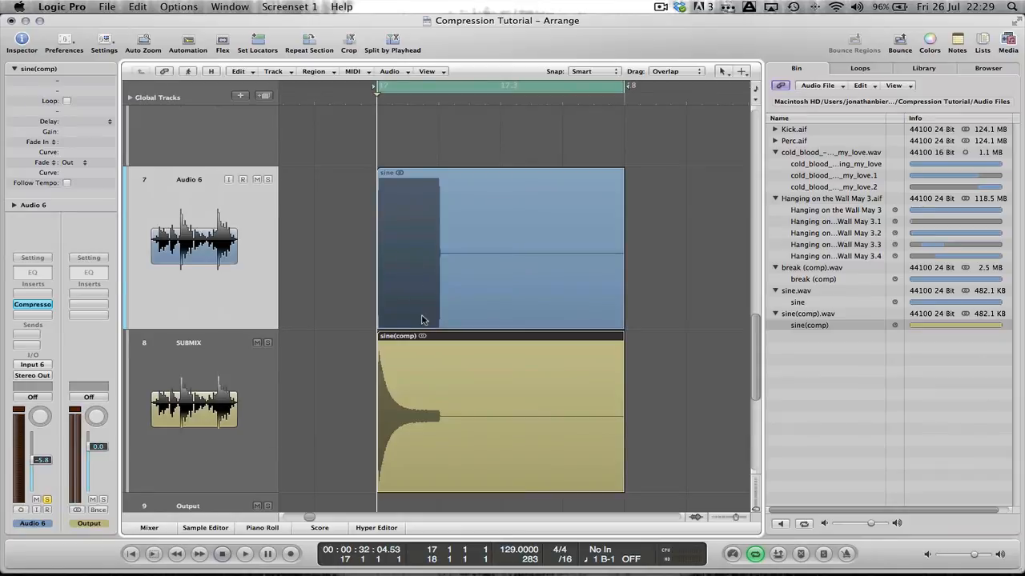
{"action": "key", "text": "b"}
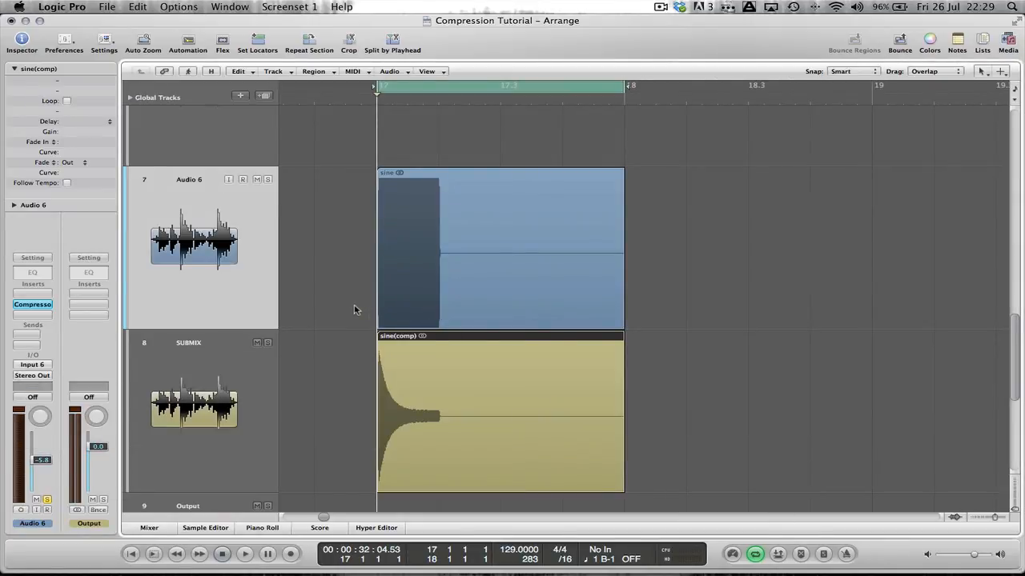
{"action": "key", "text": "ctrl+alt"}
{"action": "key", "text": "ctrl+alt"}
{"action": "left_click_drag", "start_coordinate": [324, 244], "coordinate": [541, 403]}
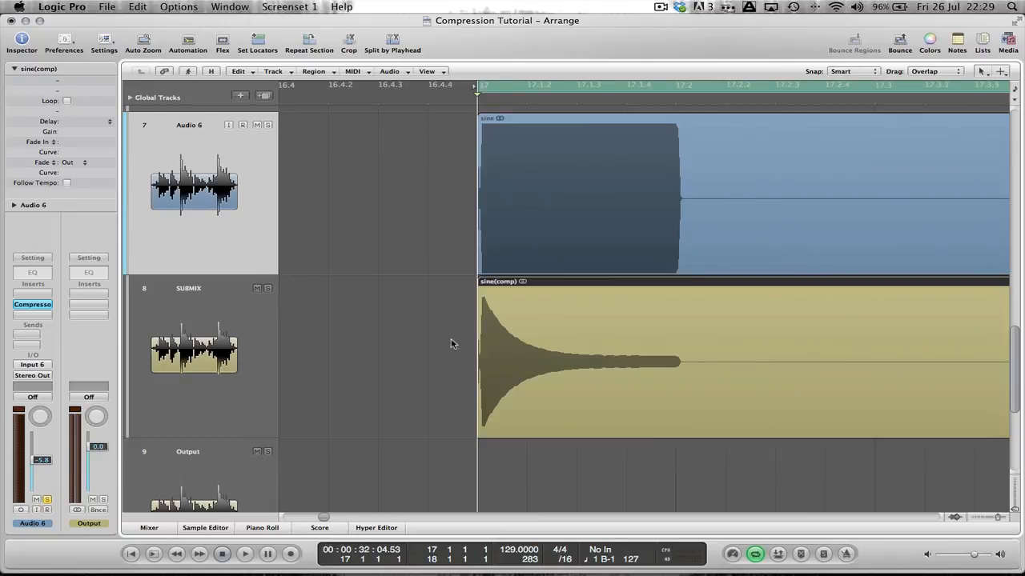
{"action": "scroll", "coordinate": [418, 305], "scroll_direction": "right", "scroll_amount": 3}
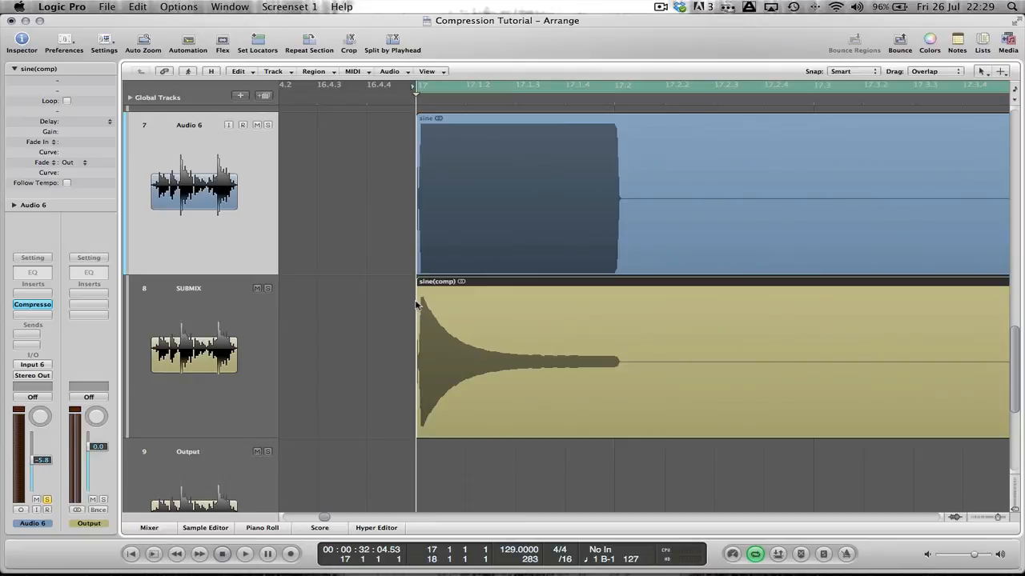
{"action": "scroll", "coordinate": [360, 297], "scroll_direction": "down", "scroll_amount": 5, "text": "alt"}
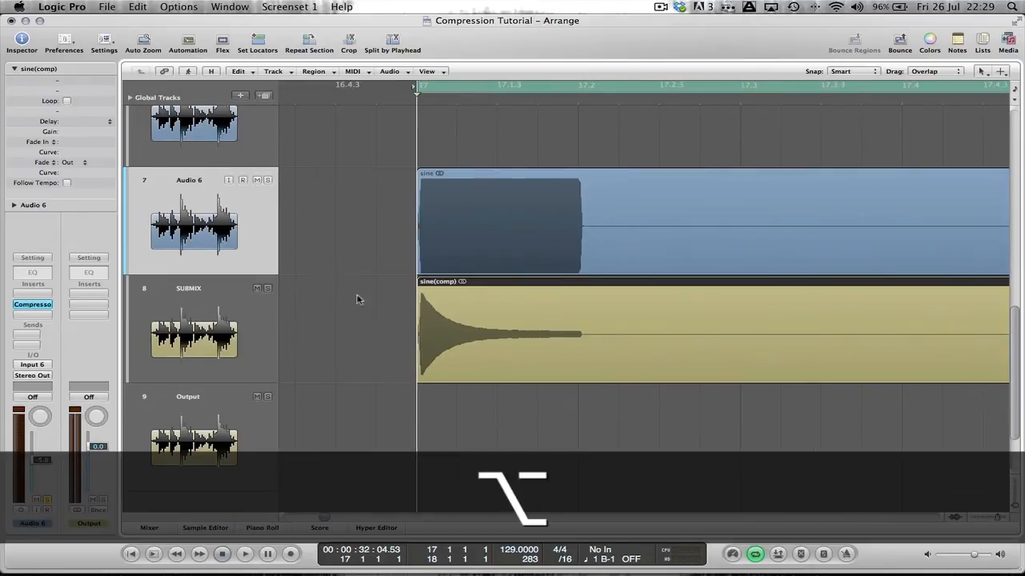
View the ES2 synthesizer on the Sync Start track, then hide the plug-in windows
{"action": "left_click", "coordinate": [178, 237]}
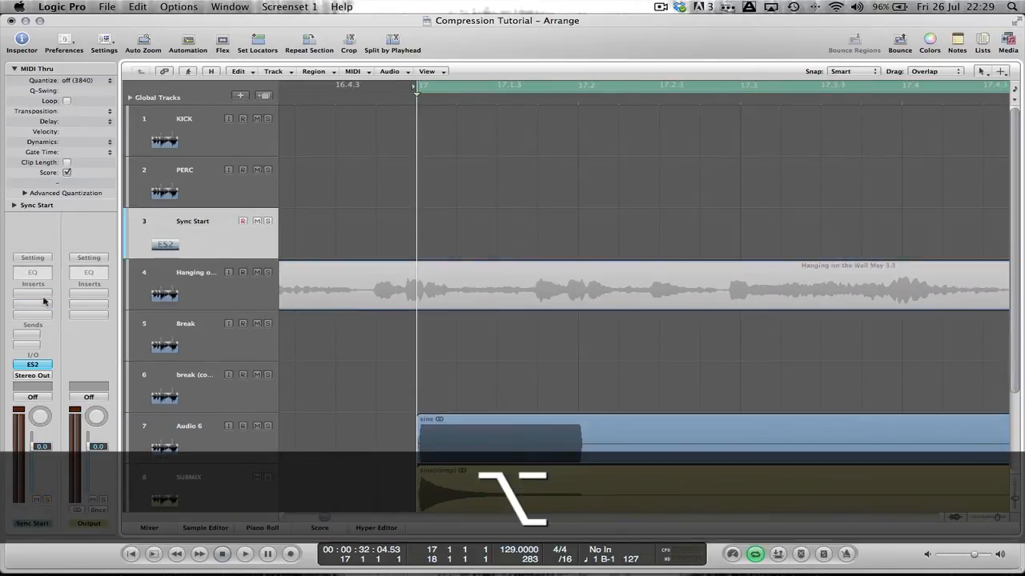
{"action": "left_click", "coordinate": [30, 365]}
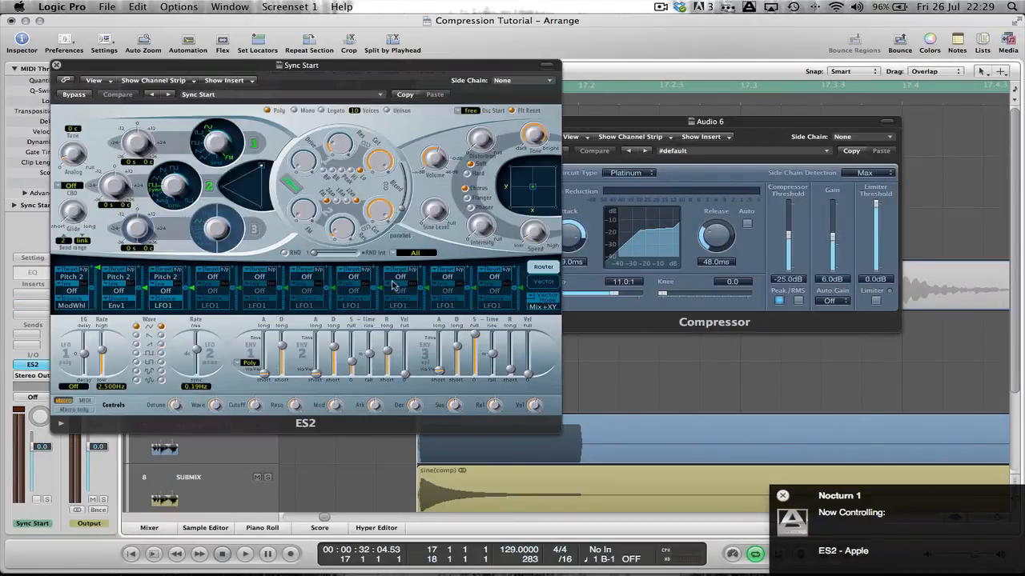
{"action": "left_click_drag", "start_coordinate": [478, 338], "coordinate": [476, 370]}
{"action": "key", "text": "v"}
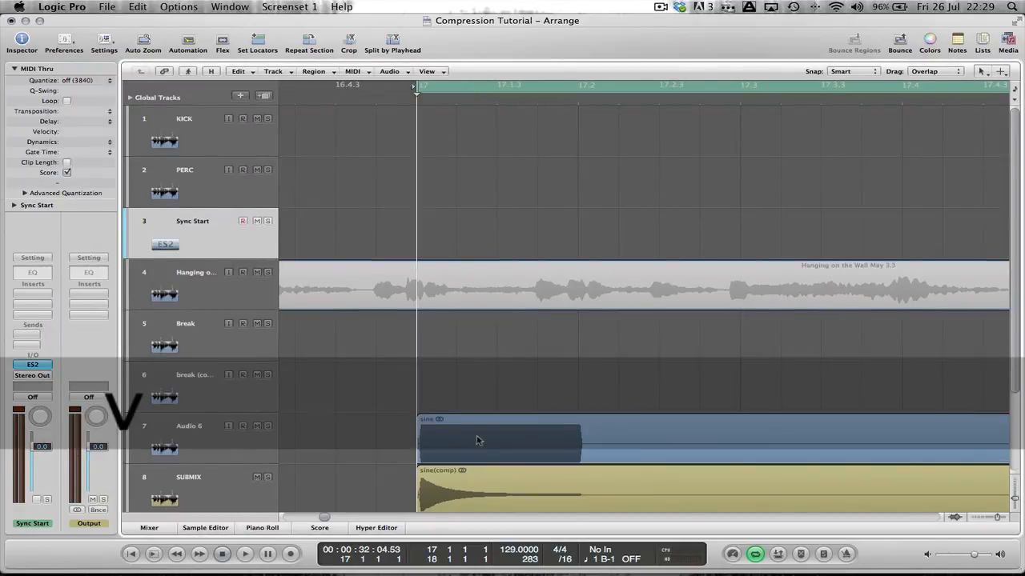
Mute the sine region on Audio 6 and the sine(comp) region on the SUBMIX track
{"action": "scroll", "coordinate": [472, 424], "scroll_direction": "down", "scroll_amount": 3}
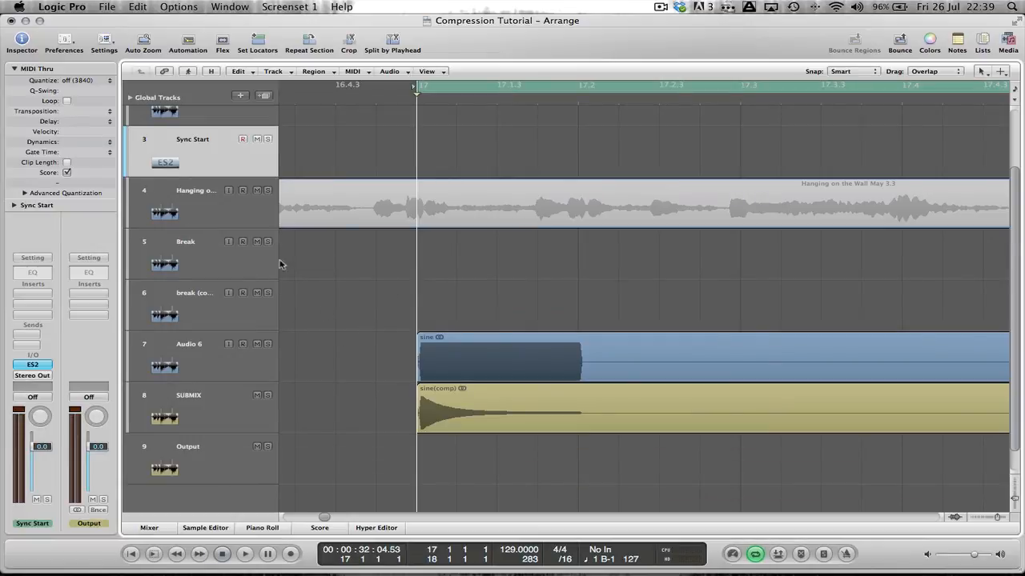
{"action": "left_click_drag", "start_coordinate": [343, 310], "coordinate": [435, 423]}
{"action": "key", "text": "m"}
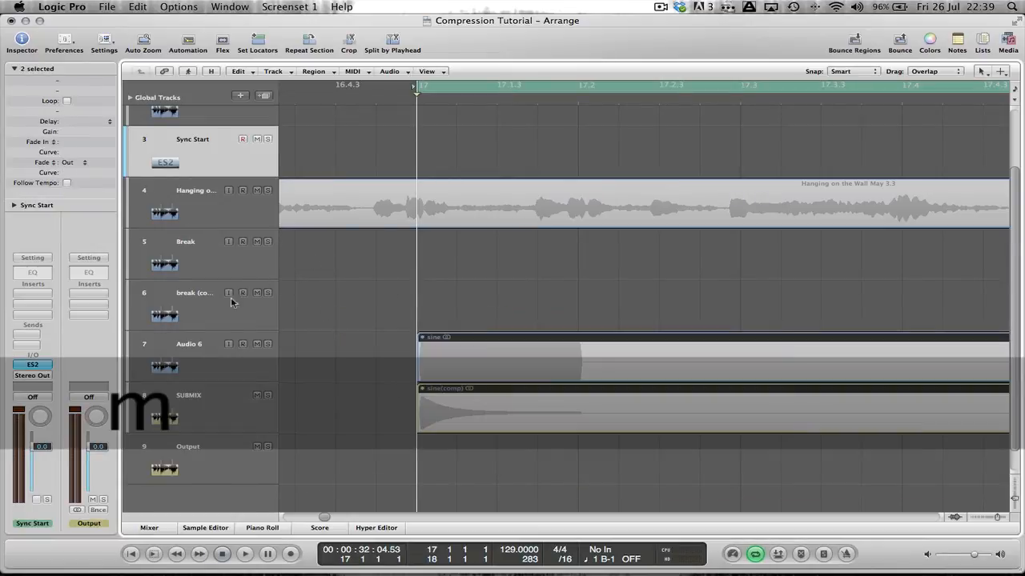
Set the cycle range to the drum break region on the Break track and move the playhead to bar 5
{"action": "left_click", "coordinate": [193, 196]}
{"action": "scroll", "coordinate": [384, 319], "scroll_direction": "down", "scroll_amount": 3}
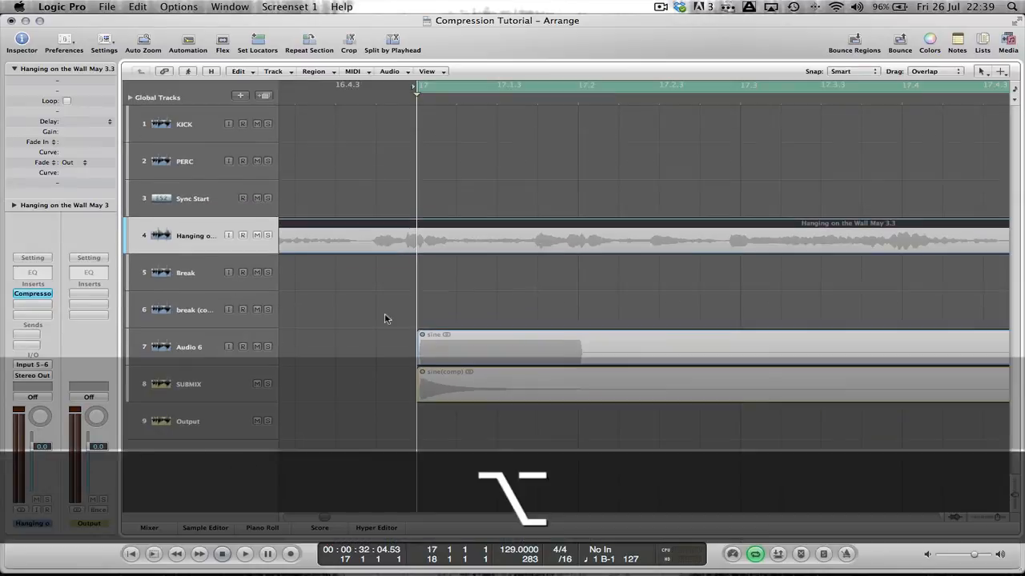
{"action": "scroll", "coordinate": [384, 319], "scroll_direction": "down", "scroll_amount": 5}
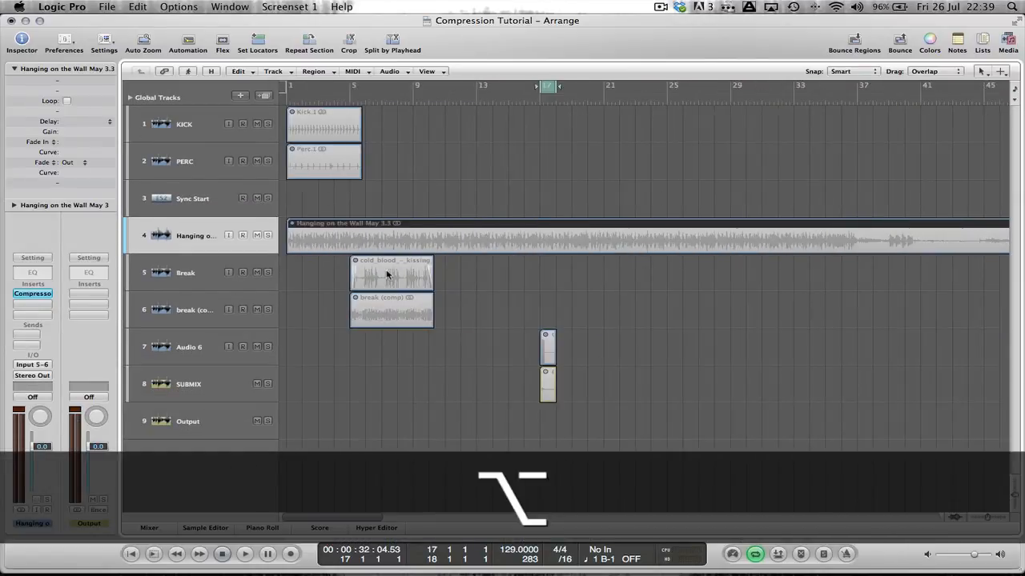
{"action": "left_click", "coordinate": [378, 275]}
{"action": "key", "text": "ctrl+equal"}
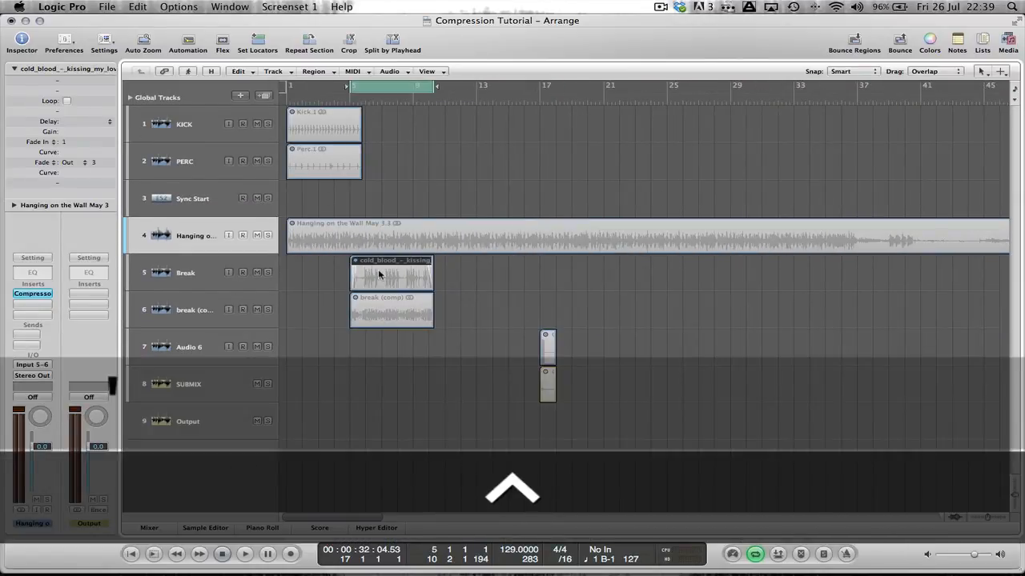
{"action": "key", "text": "Return"}
Delete the break (comp) region at bar 5 and open the Compressor on the Break track
{"action": "left_click", "coordinate": [407, 317]}
{"action": "key", "text": "Delete"}
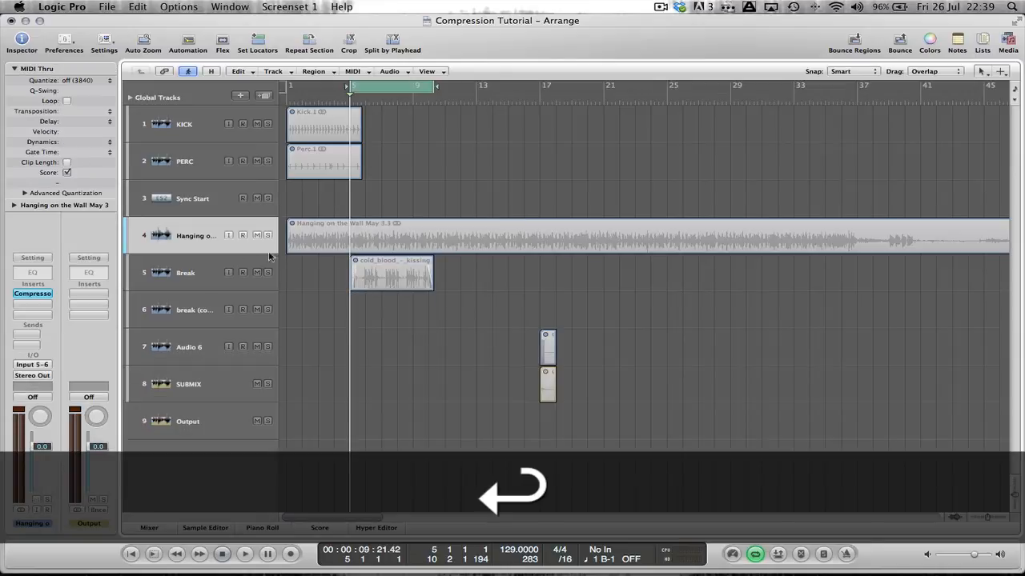
{"action": "left_click", "coordinate": [179, 265]}
{"action": "left_click", "coordinate": [32, 293]}
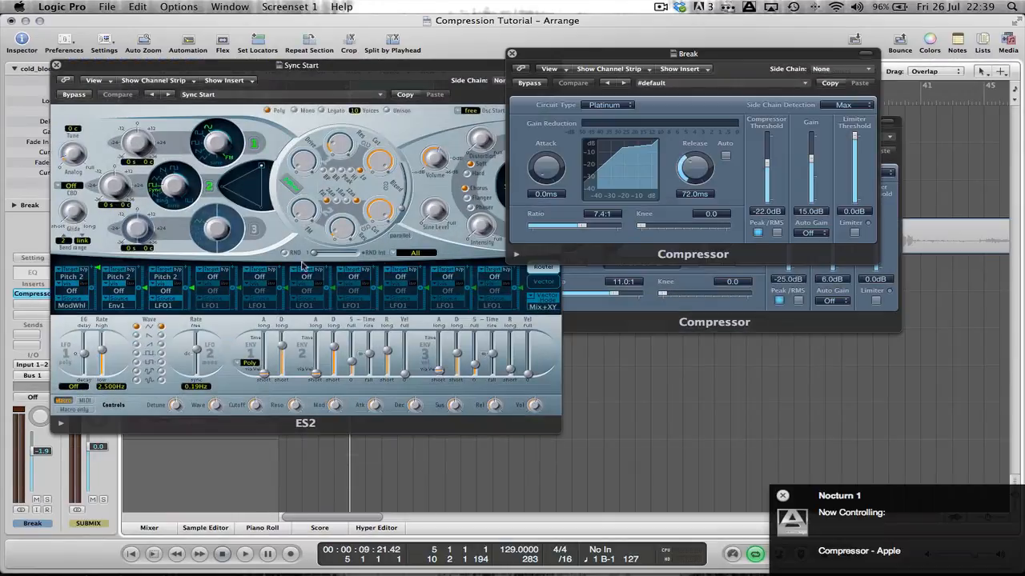
Close the ES2 and Audio 6 Compressor windows and centre the Break track's Compressor over the arrangement
{"action": "left_click", "coordinate": [389, 79]}
{"action": "key", "text": "super+w"}
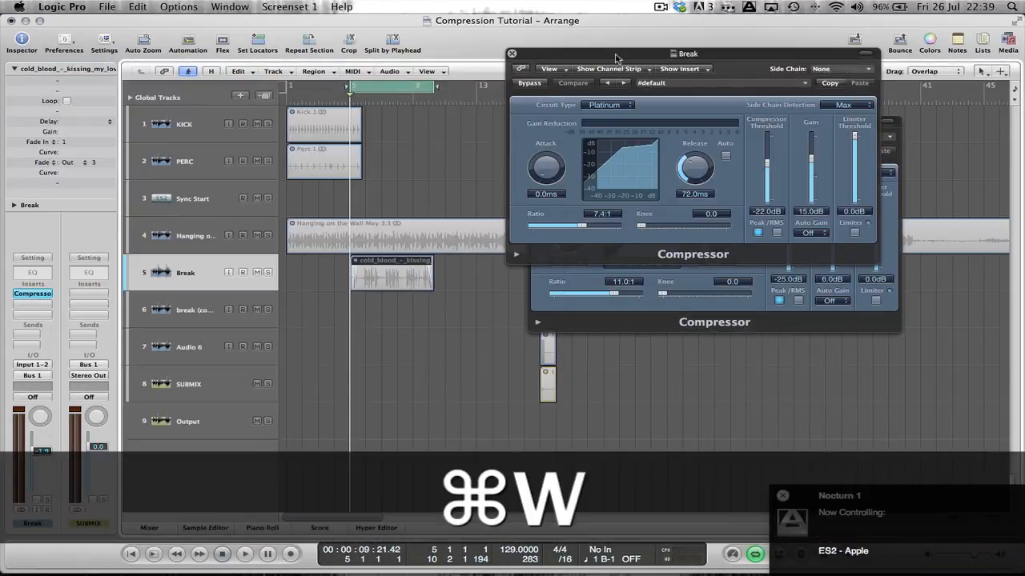
{"action": "left_click_drag", "start_coordinate": [619, 60], "coordinate": [148, 89]}
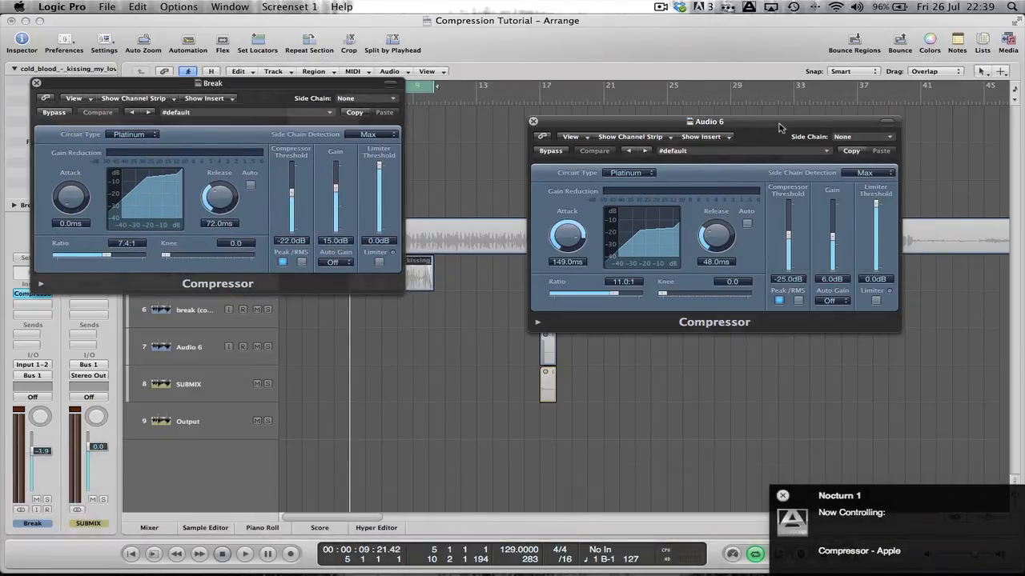
{"action": "key", "text": "super+w"}
{"action": "left_click_drag", "start_coordinate": [227, 89], "coordinate": [519, 150]}
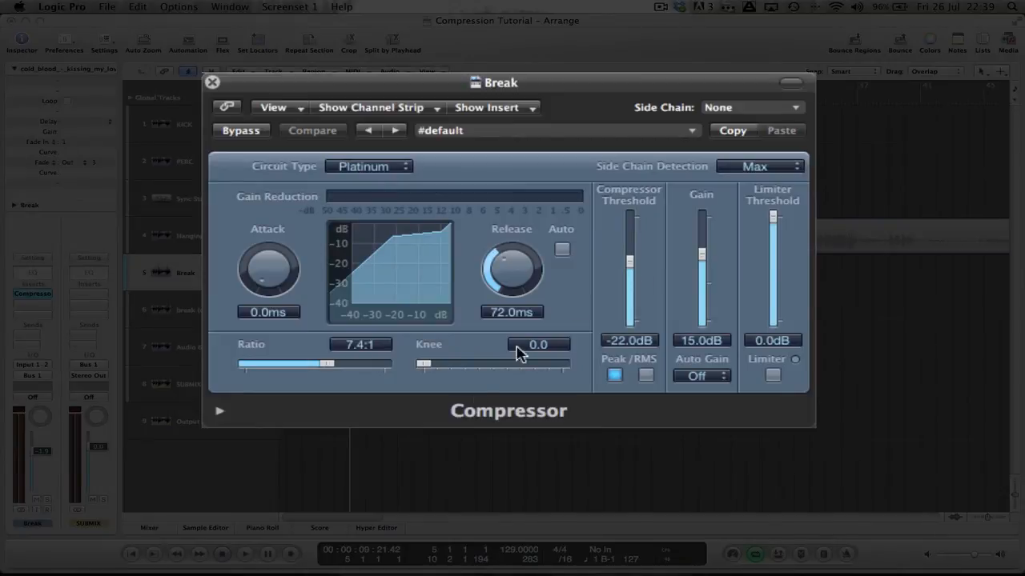
{"action": "left_click_drag", "start_coordinate": [527, 87], "coordinate": [506, 98]}
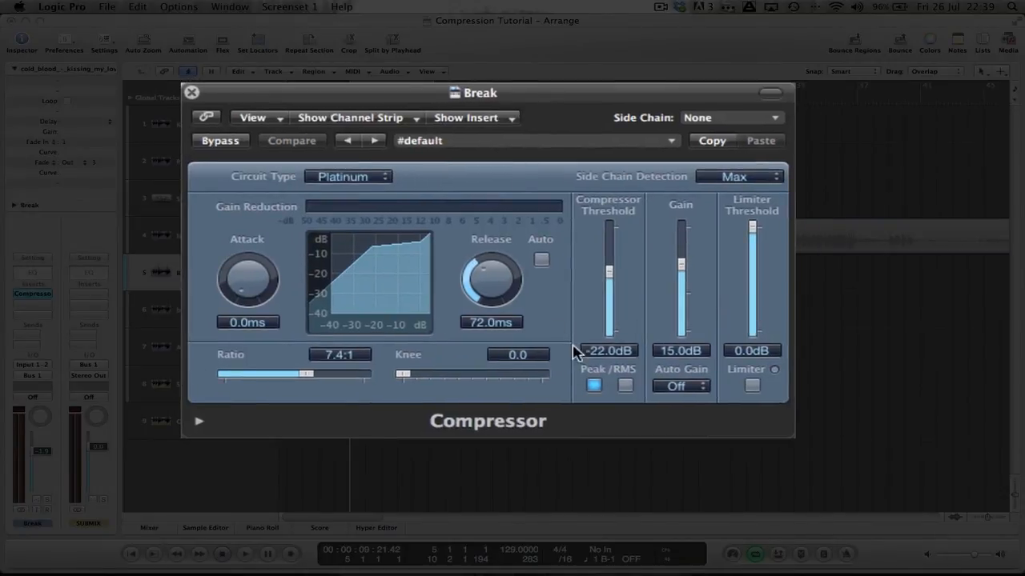
Reset the Break Compressor to its default setting and set the threshold to -22.5 dB and the ratio to 2.8:1
{"action": "left_click", "coordinate": [484, 141]}
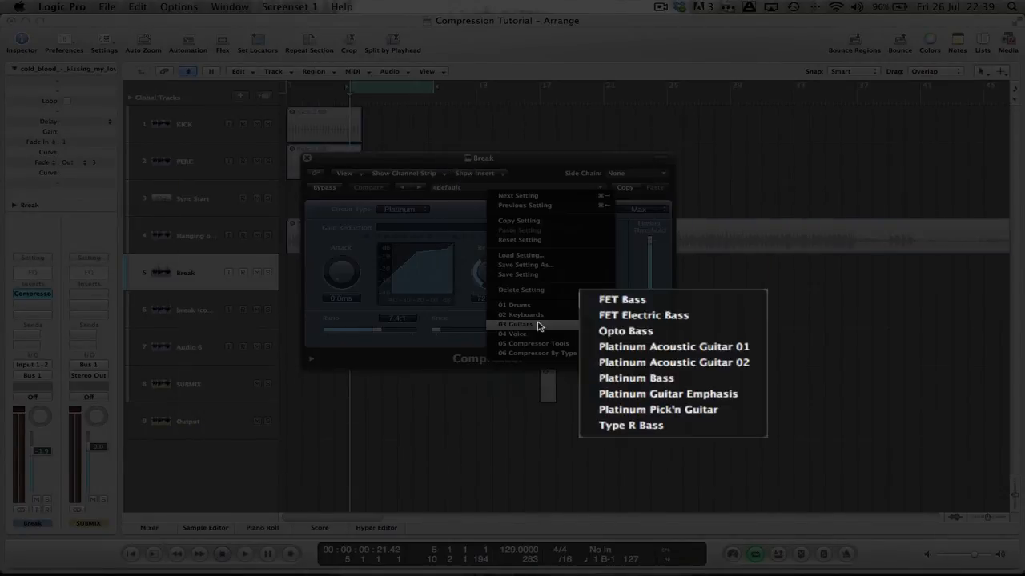
{"action": "left_click", "coordinate": [538, 218]}
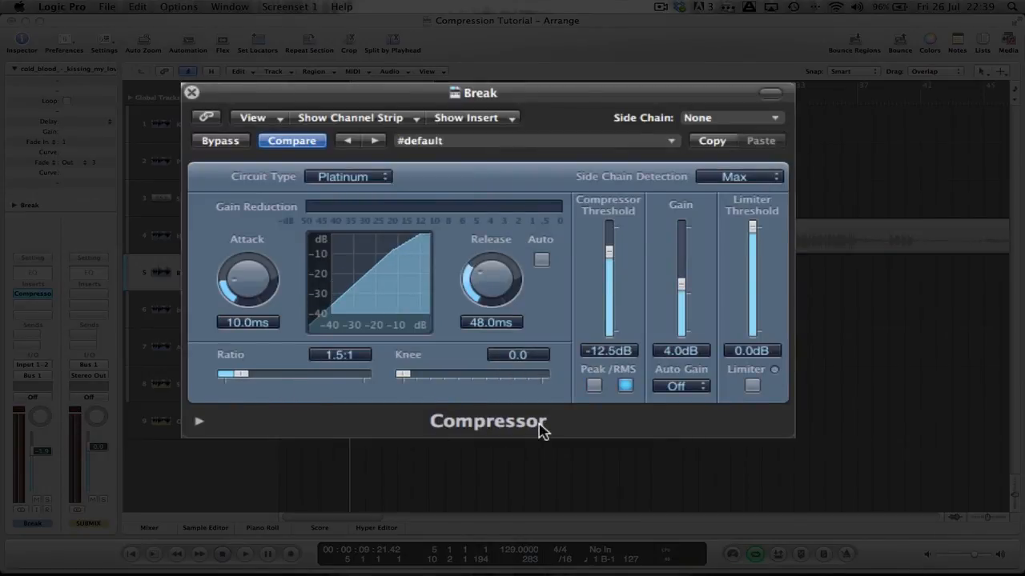
{"action": "left_click_drag", "start_coordinate": [605, 263], "coordinate": [608, 275]}
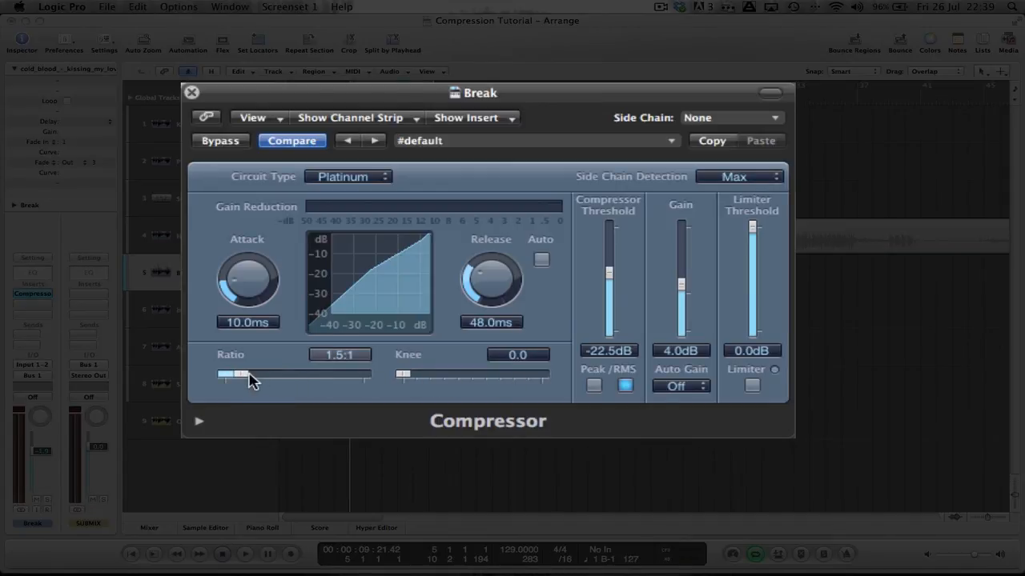
{"action": "left_click_drag", "start_coordinate": [250, 378], "coordinate": [280, 381]}
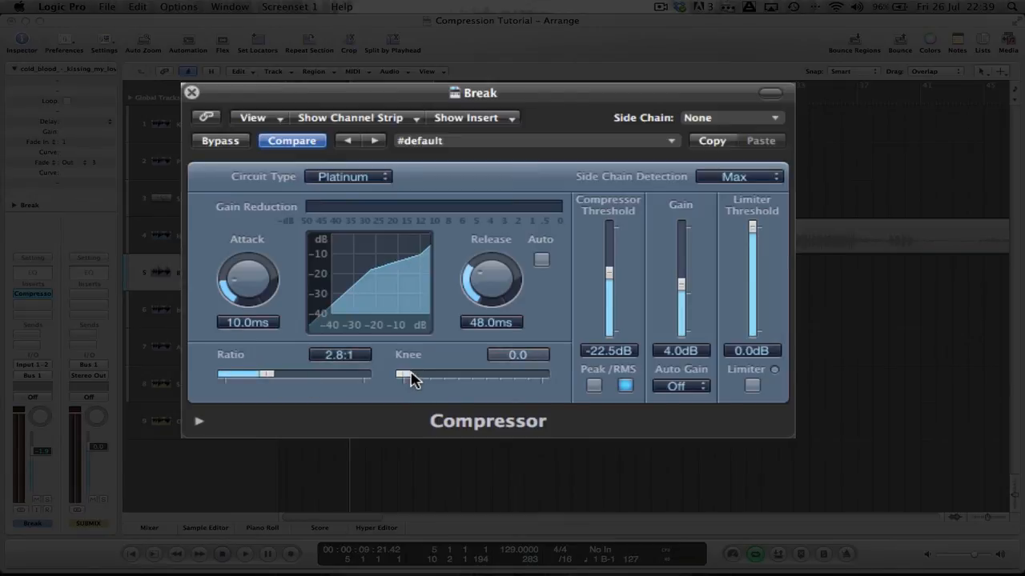
Raise the Compressor's knee to 0.5 and the ratio to 5.0:1, and bring the knee up to 1.0
{"action": "left_click_drag", "start_coordinate": [411, 379], "coordinate": [474, 379]}
{"action": "left_click_drag", "start_coordinate": [265, 375], "coordinate": [291, 376]}
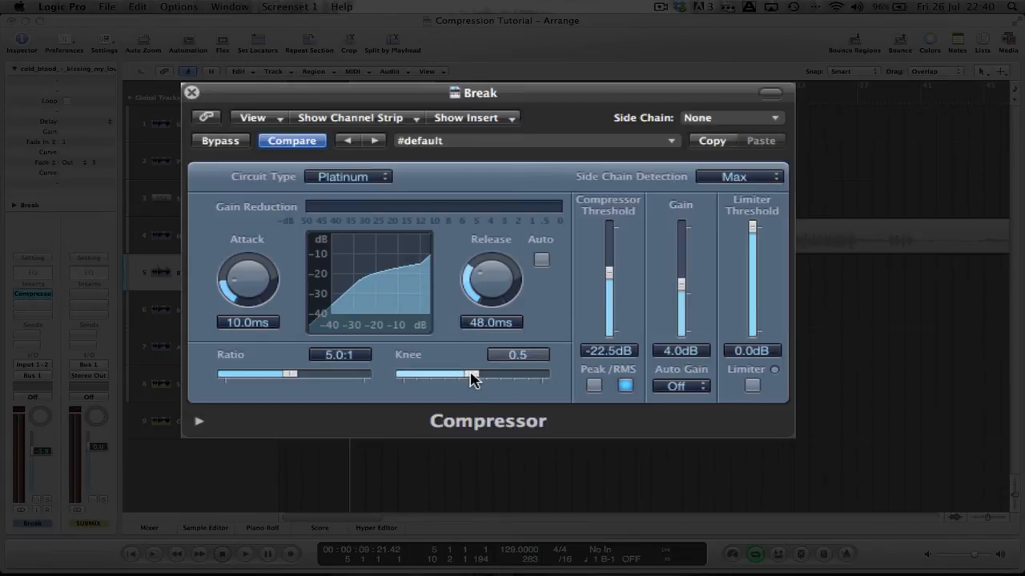
{"action": "left_click_drag", "start_coordinate": [475, 378], "coordinate": [556, 378]}
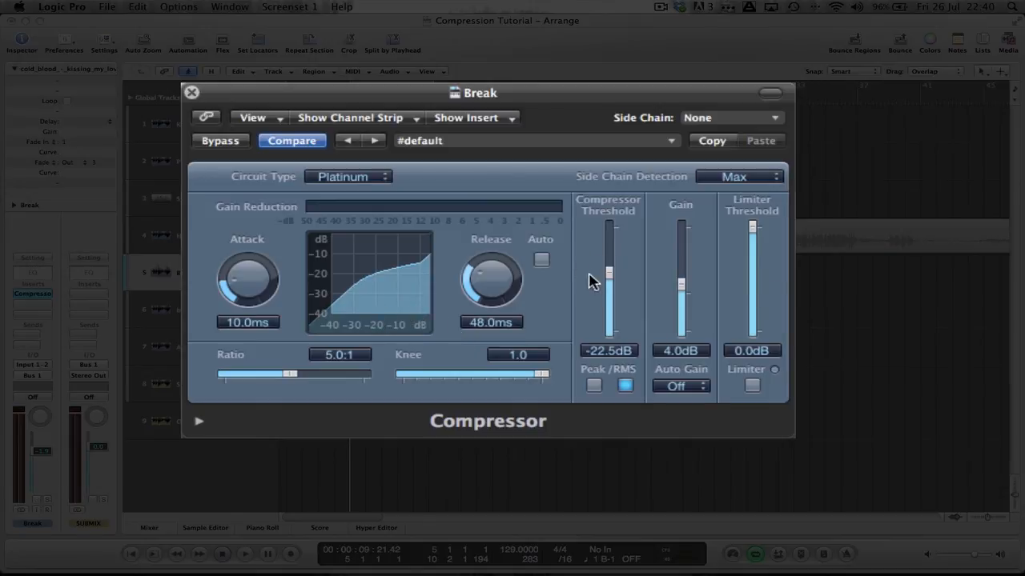
Set the Compressor's threshold to -11.5 dB, the ratio to 3.9:1 and the attack to 12.5 ms
{"action": "left_click_drag", "start_coordinate": [608, 277], "coordinate": [609, 255]}
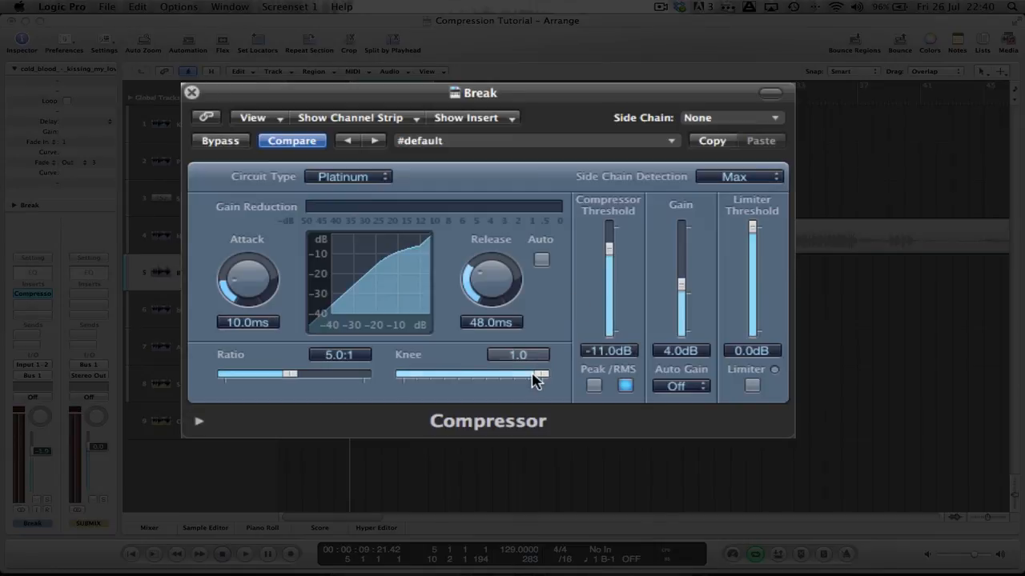
{"action": "left_click_drag", "start_coordinate": [291, 374], "coordinate": [281, 373]}
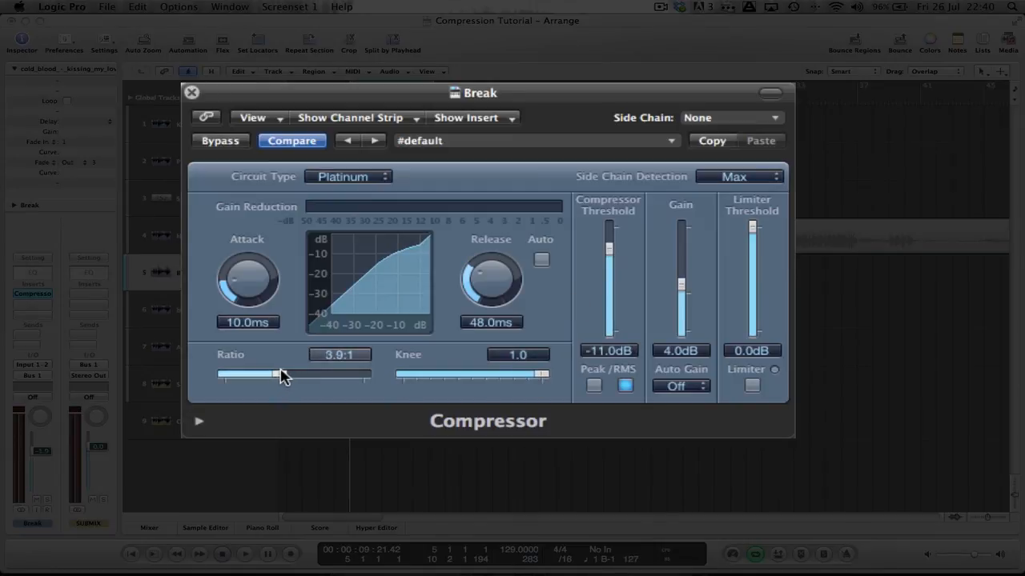
{"action": "left_click_drag", "start_coordinate": [284, 96], "coordinate": [477, 115]}
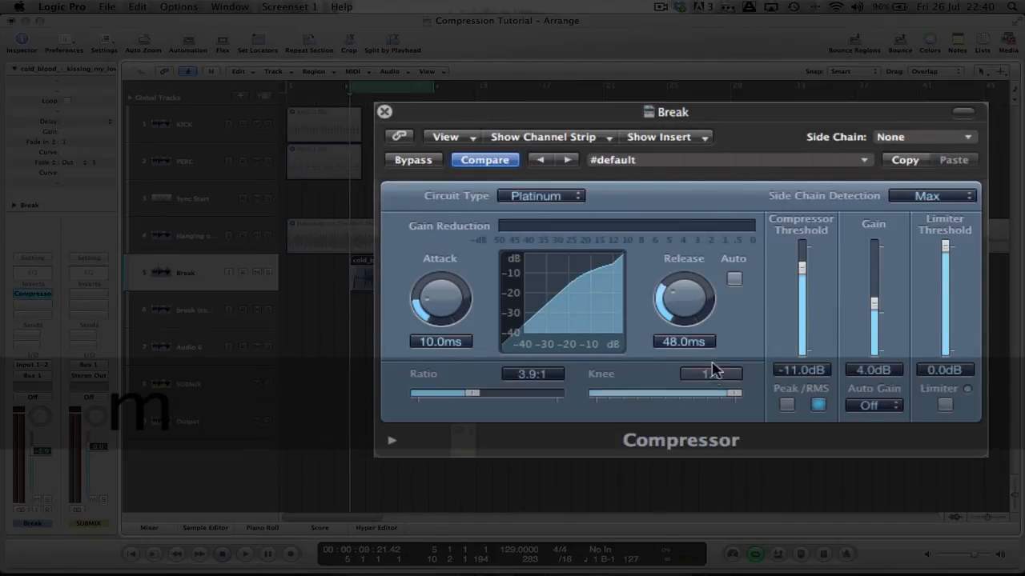
{"action": "left_click_drag", "start_coordinate": [737, 118], "coordinate": [617, 104]}
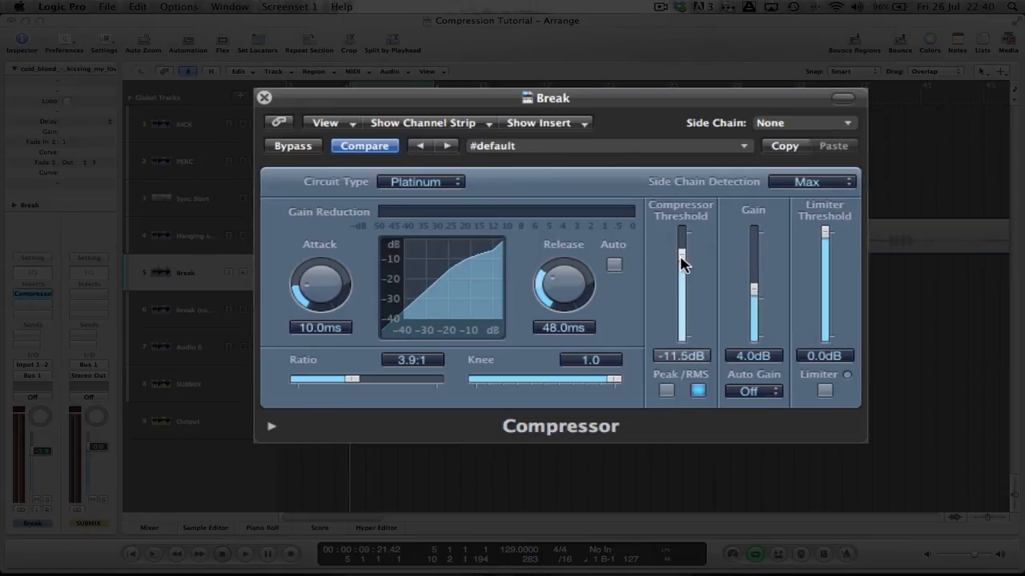
{"action": "left_click_drag", "start_coordinate": [330, 298], "coordinate": [330, 291]}
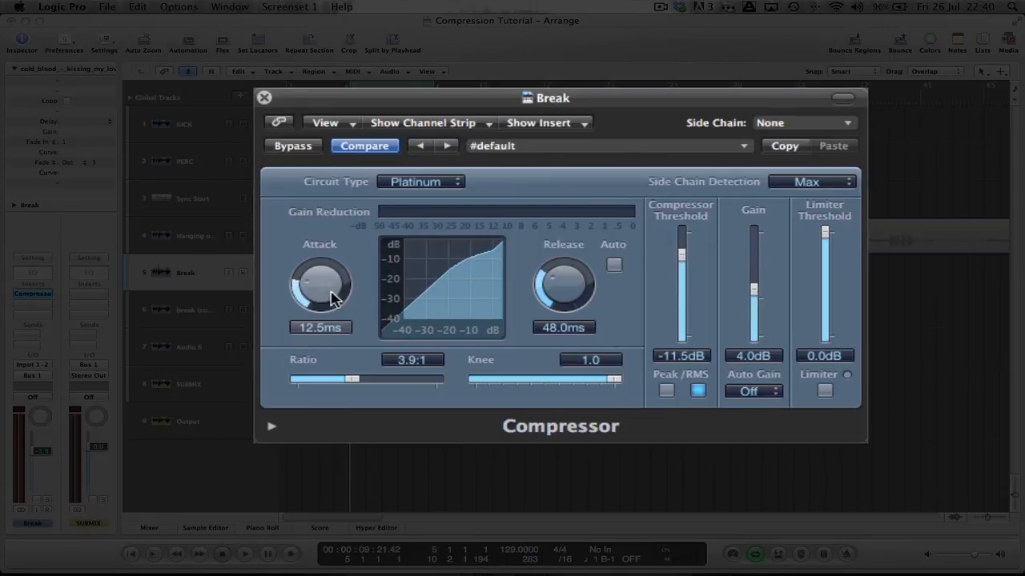
Play the soloed drum break while setting the Compressor's gain to 0.0 dB, threshold to -11.0 dB and ratio to 4.1:1
{"action": "key", "text": "space"}
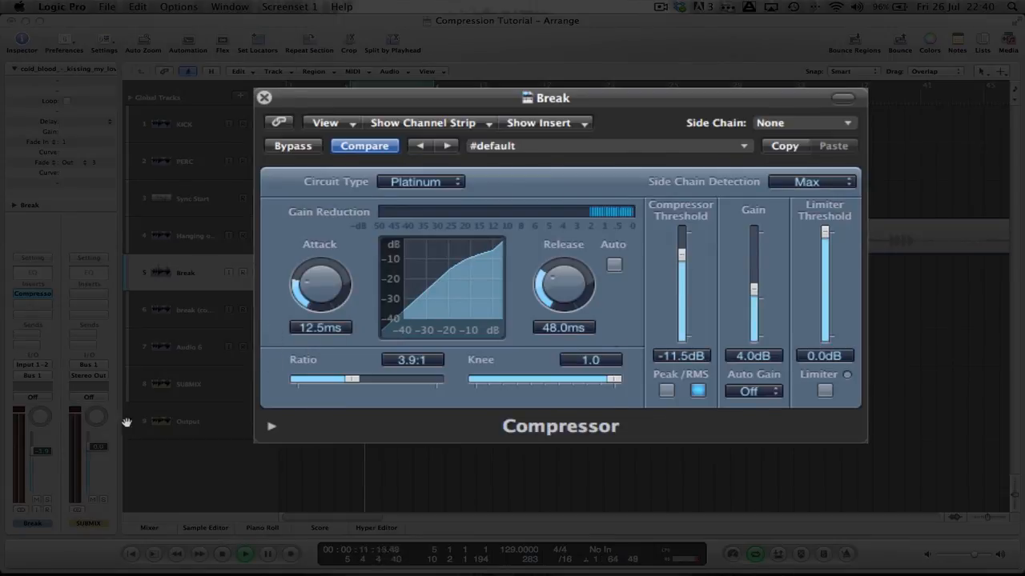
{"action": "key", "text": "alt"}
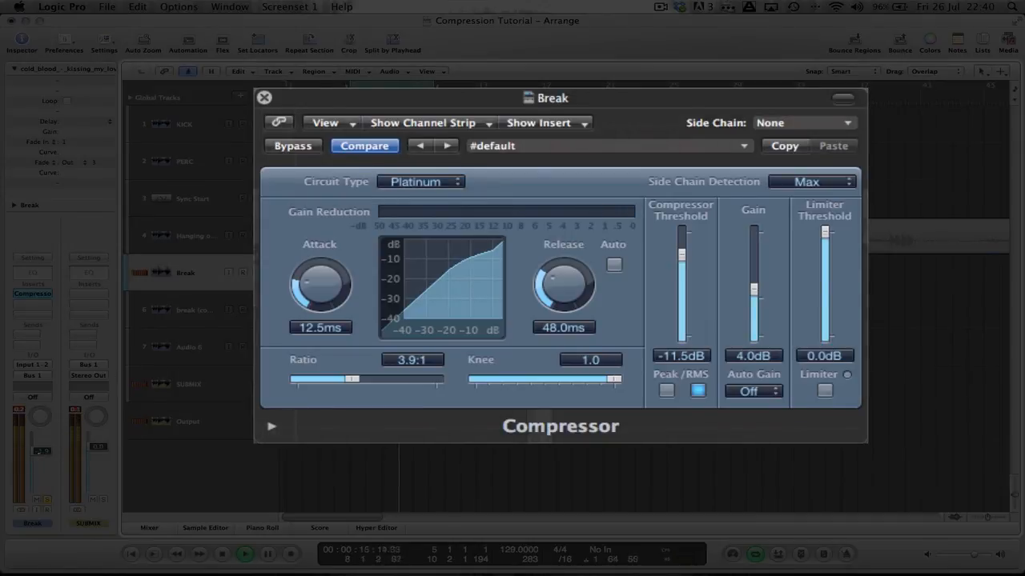
{"action": "left_click", "coordinate": [755, 297], "text": "alt"}
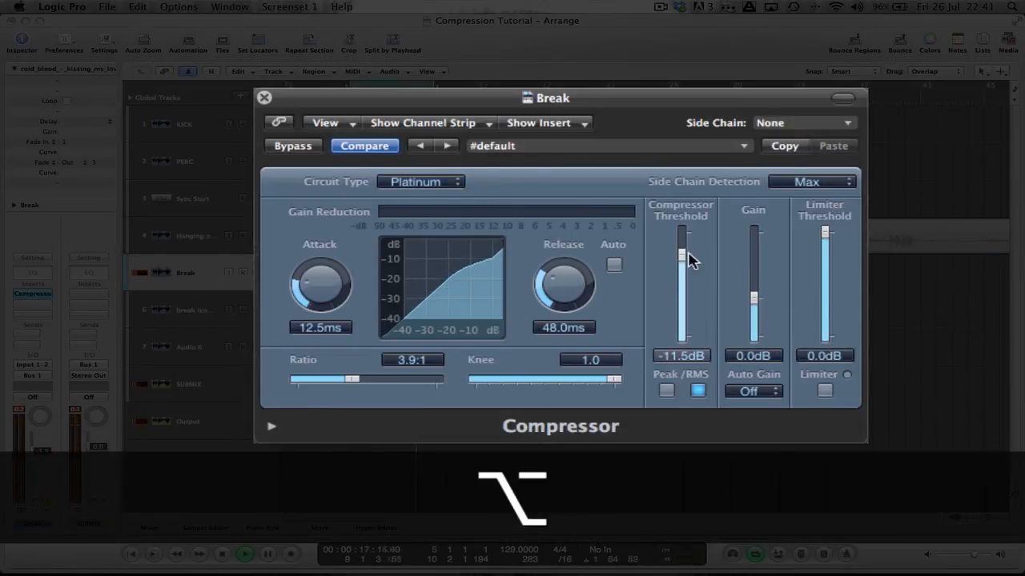
{"action": "left_click_drag", "start_coordinate": [680, 257], "coordinate": [681, 255]}
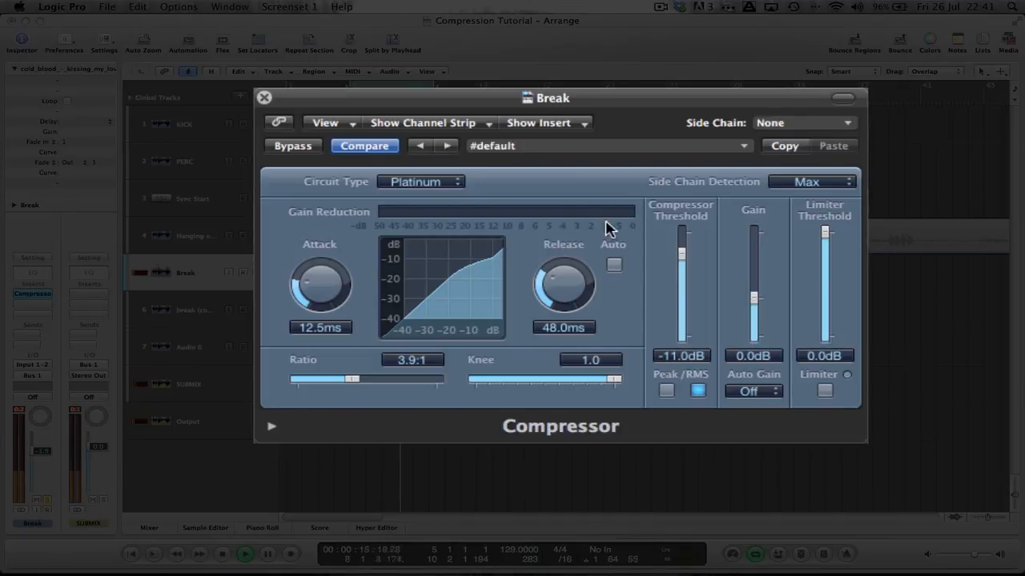
{"action": "left_click_drag", "start_coordinate": [352, 378], "coordinate": [355, 379]}
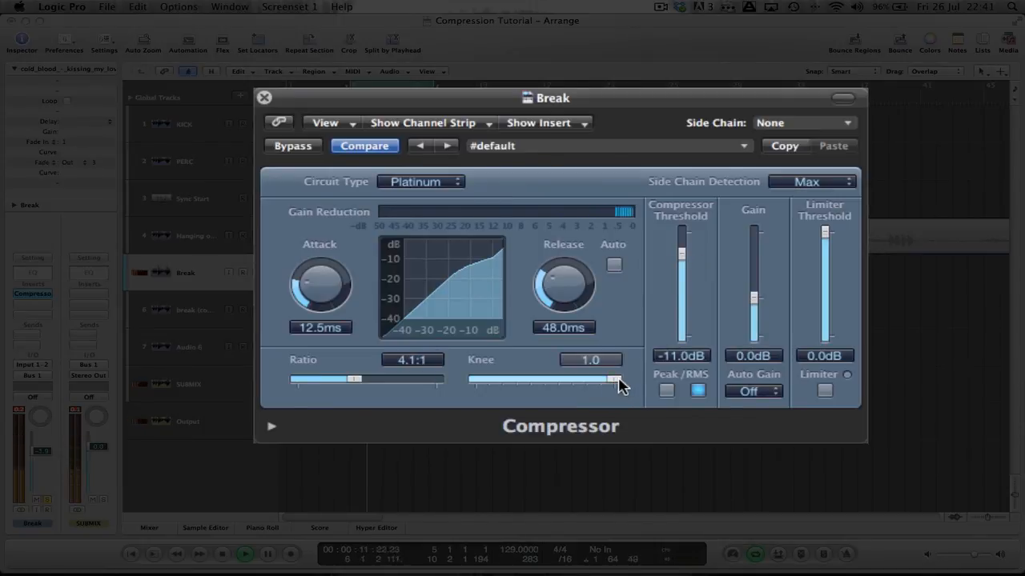
Compare the playing drum break with a knee of 0.0 and of 1.0, then stop playback
{"action": "left_click_drag", "start_coordinate": [613, 382], "coordinate": [473, 381]}
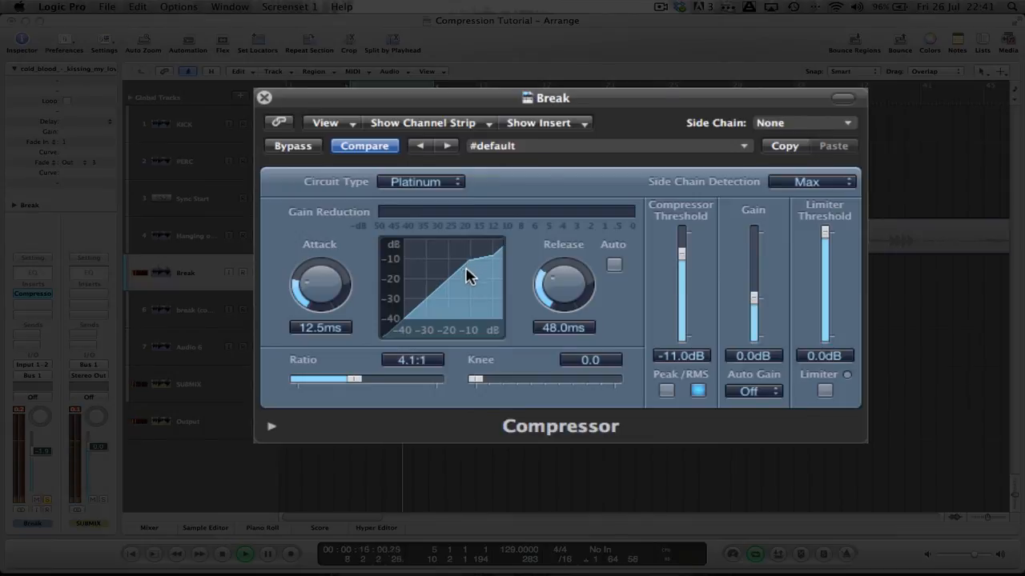
{"action": "left_click_drag", "start_coordinate": [477, 380], "coordinate": [621, 385]}
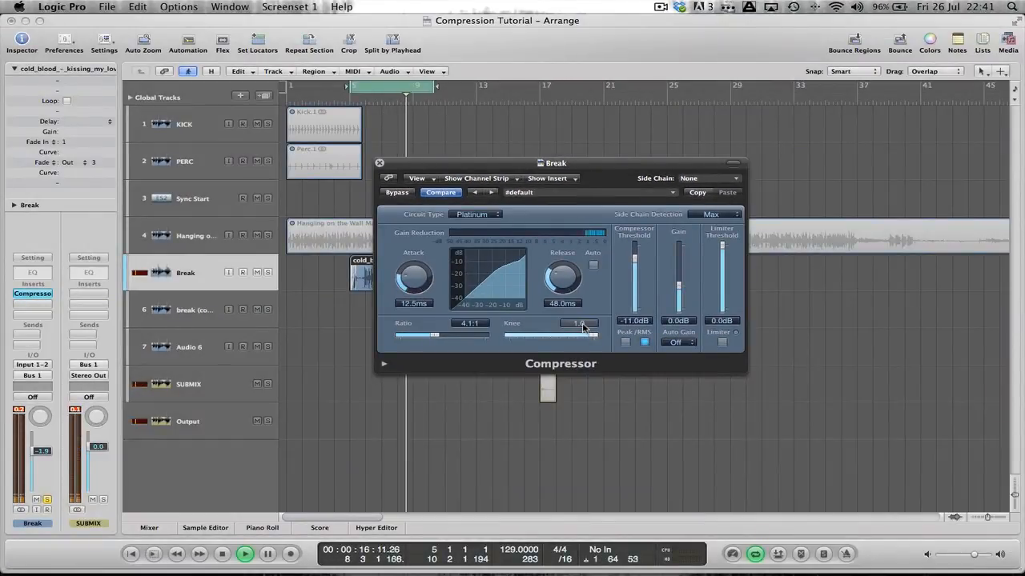
{"action": "key", "text": "space"}
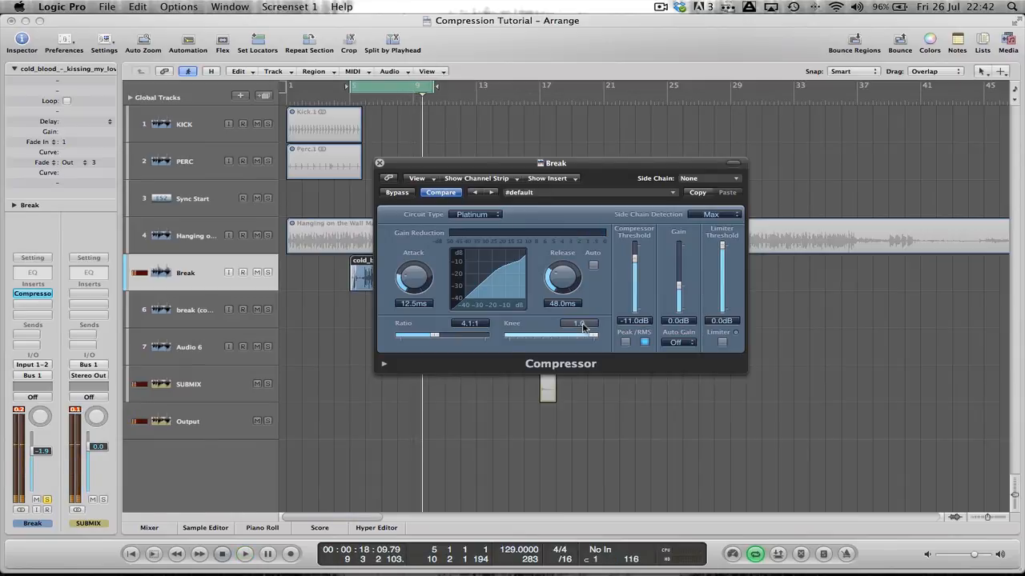